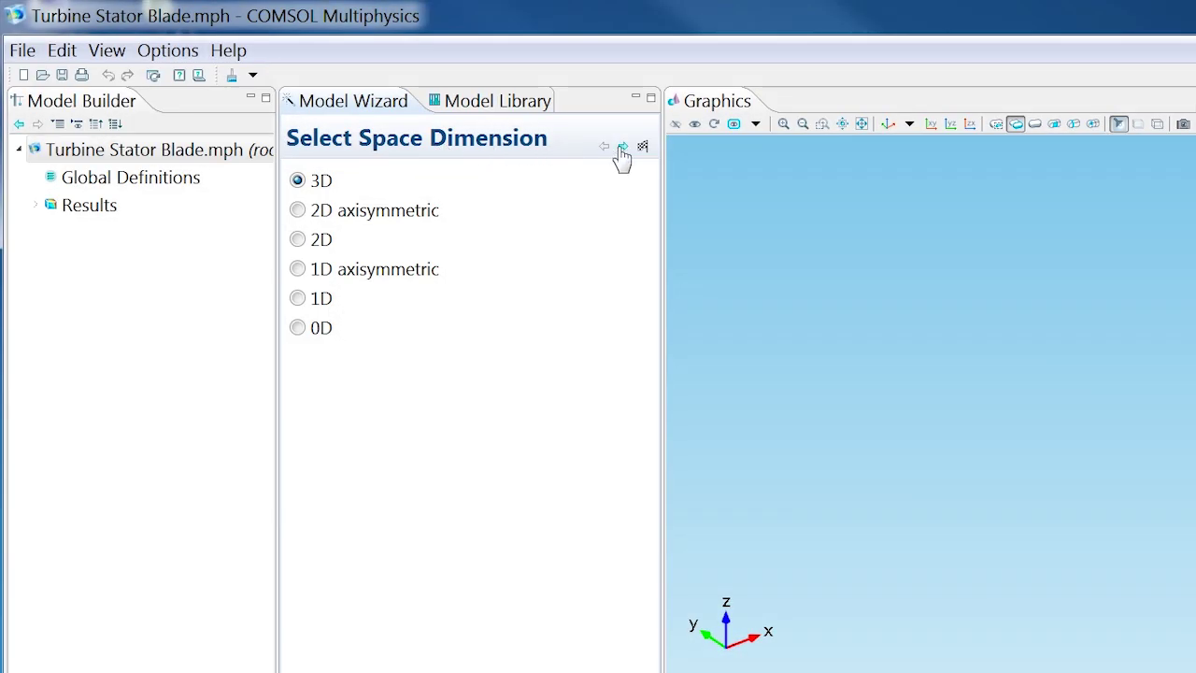
# Choose the 3D space dimension and add the Thermal Stress (ts) interface from the Structural Mechanics physics.
pyautogui.click(622, 148)
pyautogui.click(433, 386)
pyautogui.scroll(-2, 433, 386)
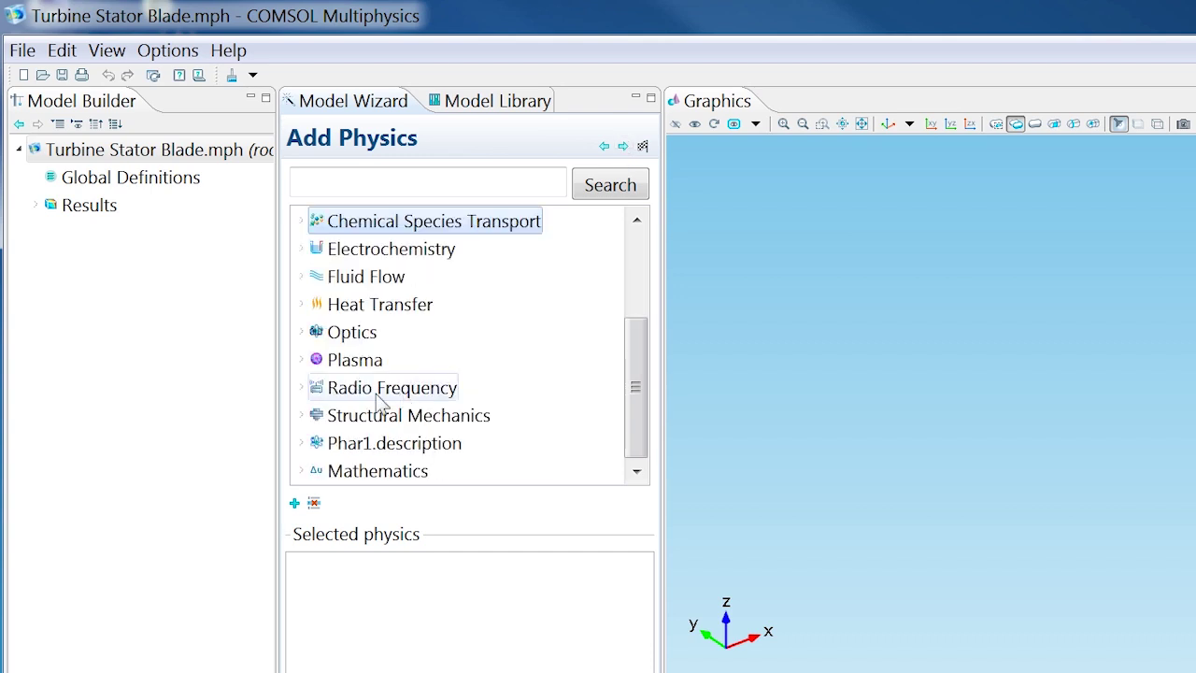
pyautogui.click(303, 415)
pyautogui.rightClick(373, 422)
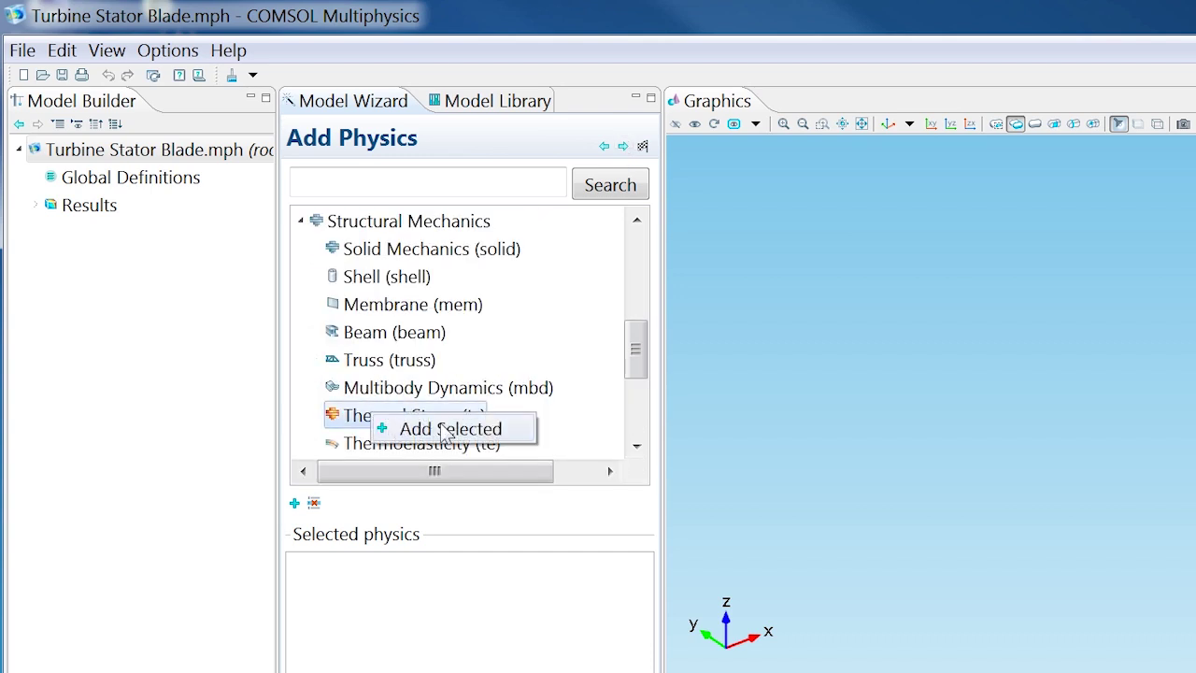
pyautogui.click(429, 427)
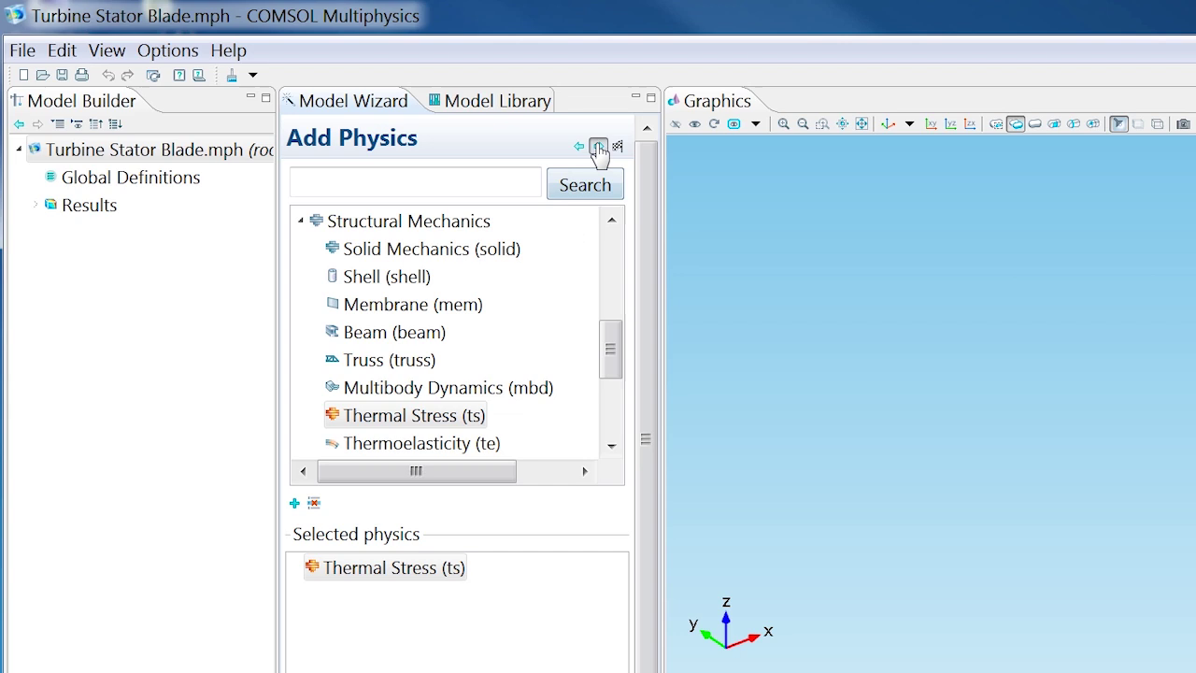
# Select the preset Stationary study for the Thermal Stress physics and finish the model setup.
pyautogui.click(598, 148)
pyautogui.click(403, 299)
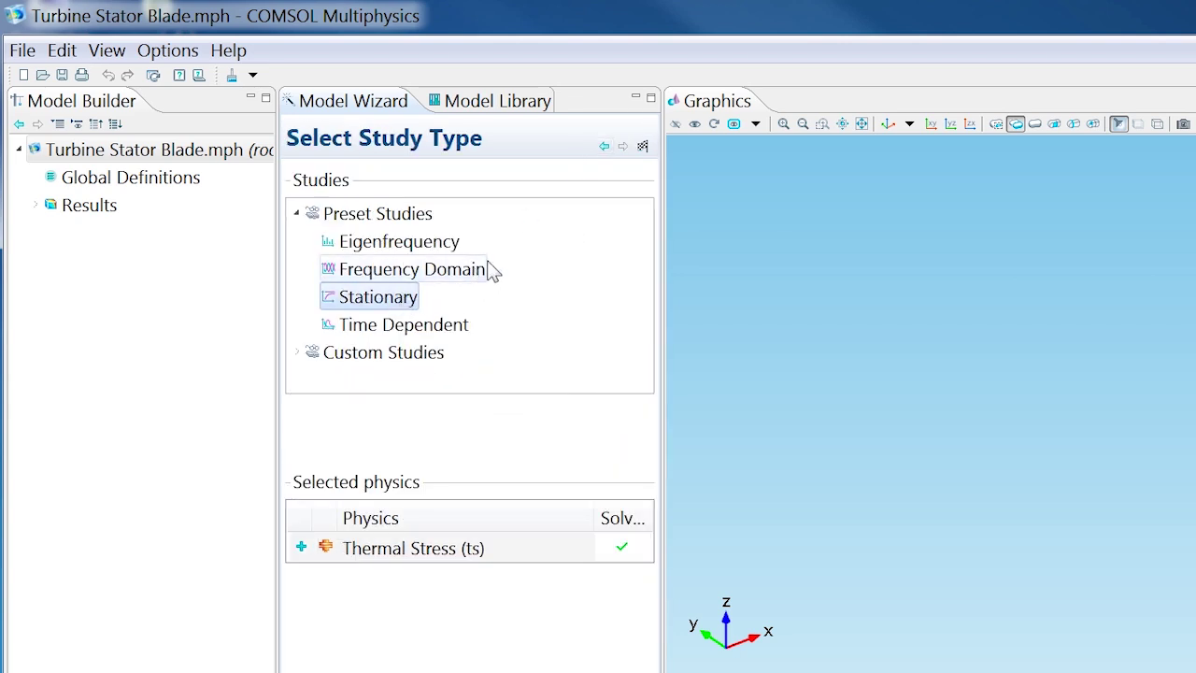
pyautogui.click(643, 148)
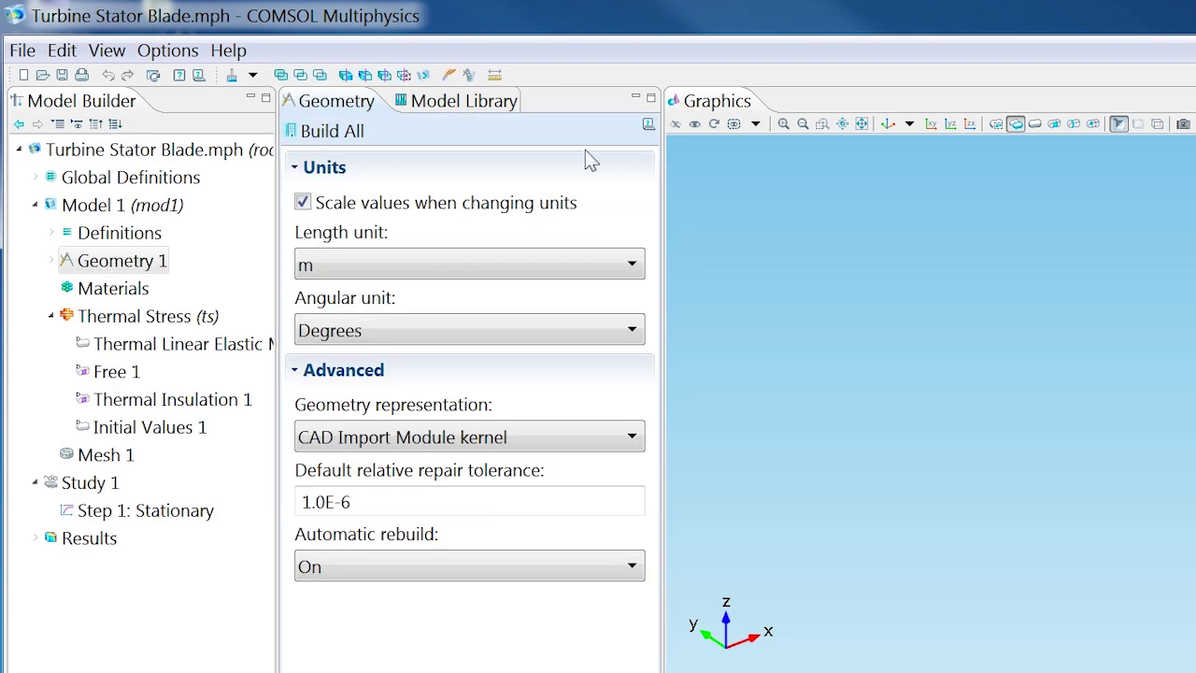
# Review the names, expressions and descriptions of the global parameters.
pyautogui.click(35, 178)
pyautogui.click(124, 207)
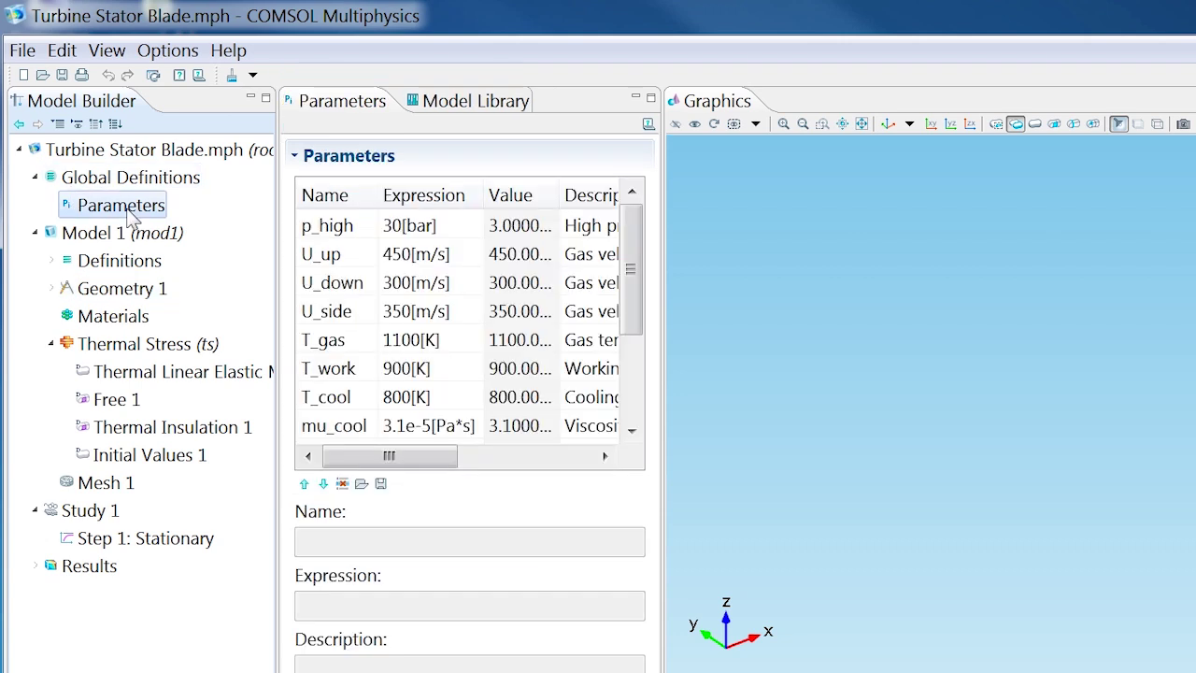
pyautogui.moveTo(658, 263); pyautogui.dragTo(1007, 262)
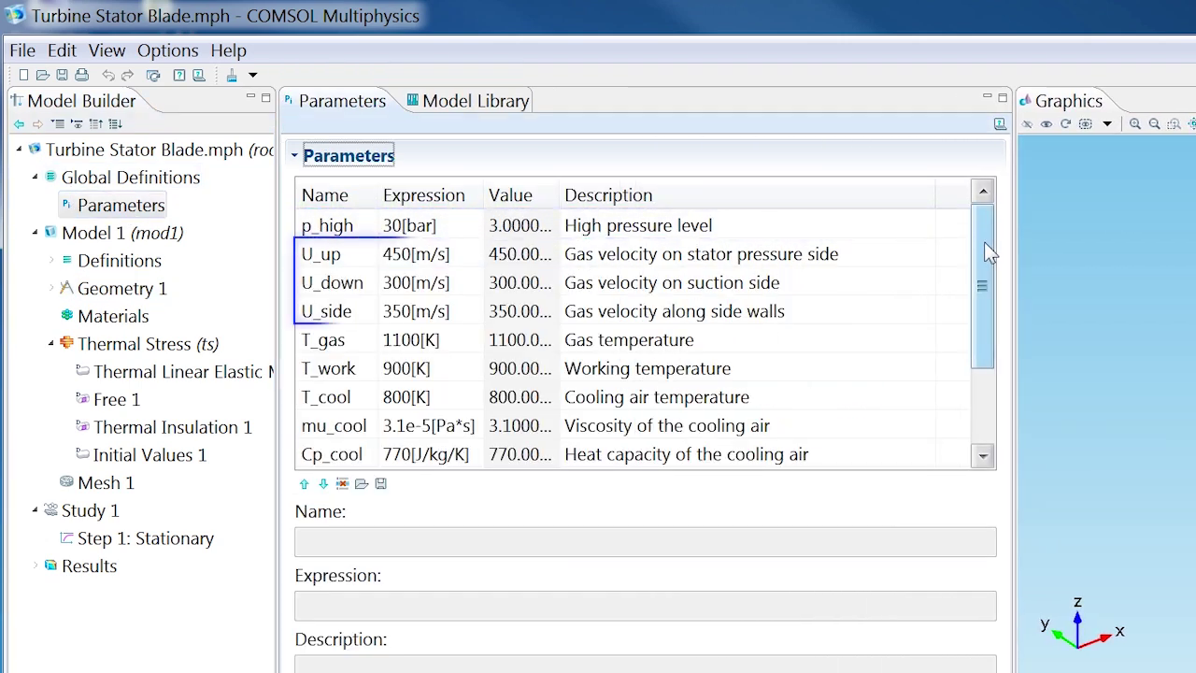
pyautogui.moveTo(984, 241); pyautogui.dragTo(985, 310)
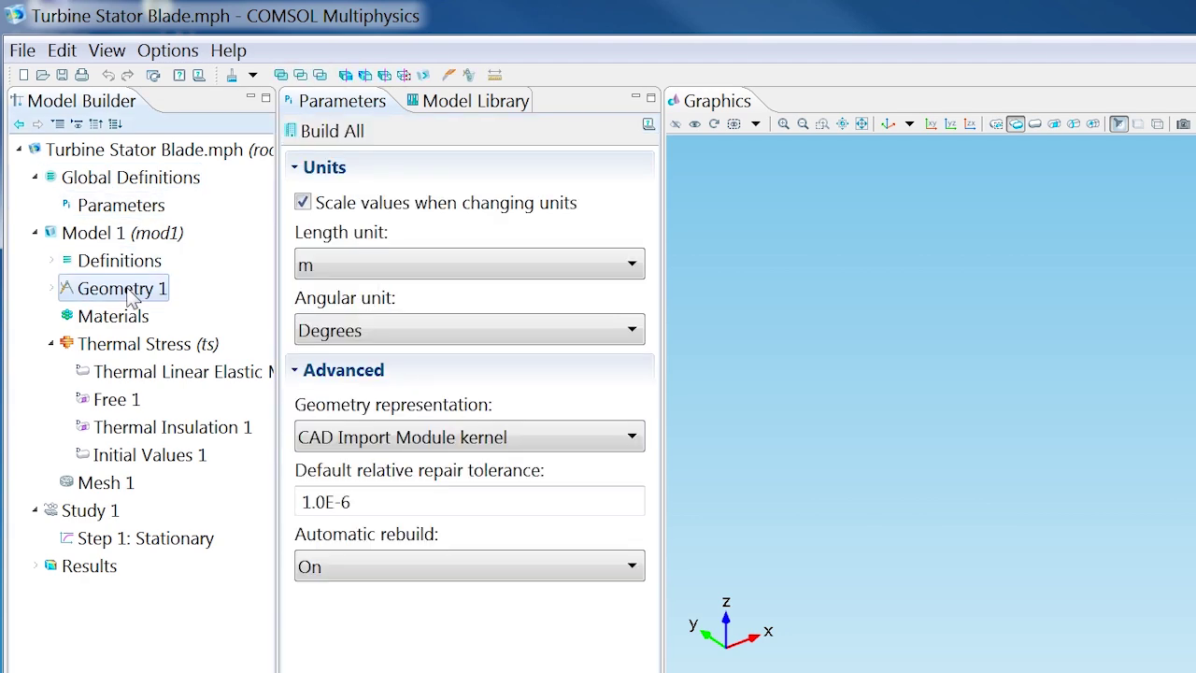
# Add an import feature to Geometry 1 and import the turbine_stator.mphbin file.
pyautogui.rightClick(126, 290)
pyautogui.click(194, 337)
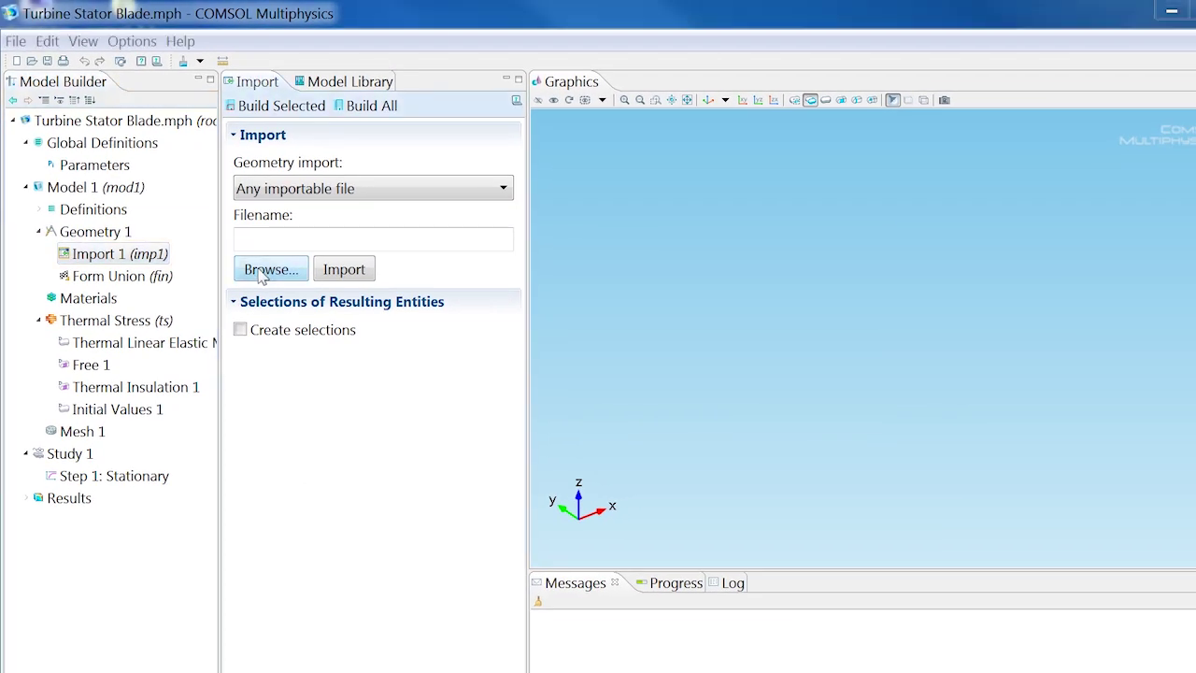
pyautogui.click(267, 269)
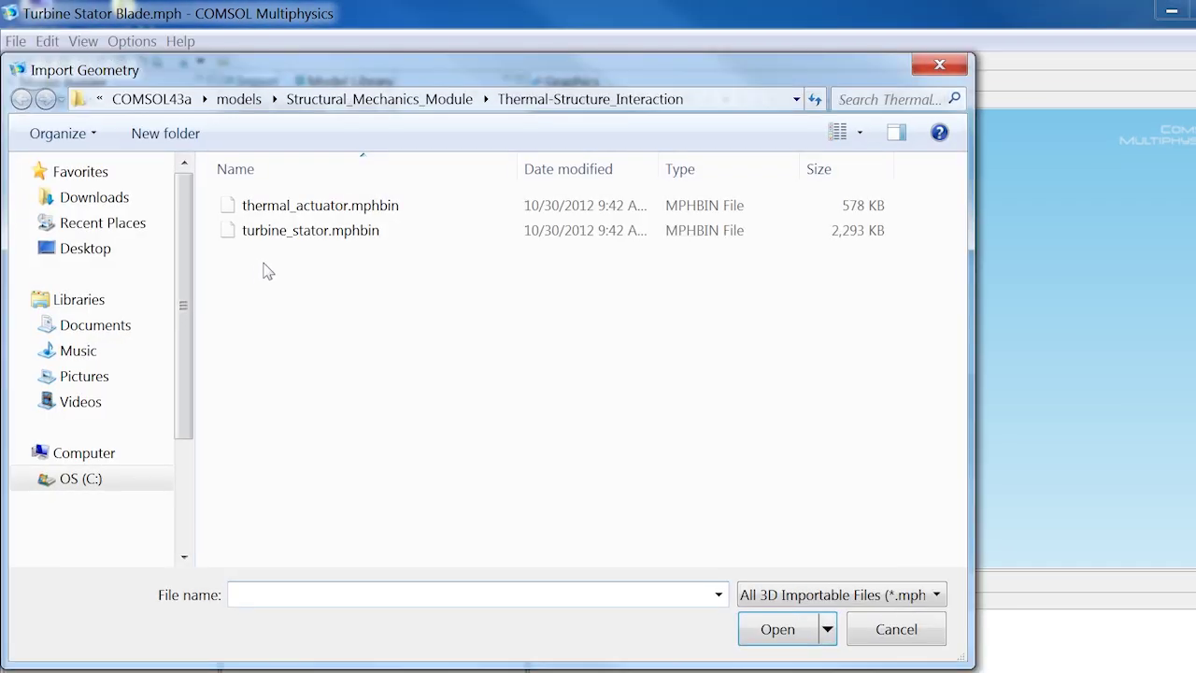
pyautogui.click(297, 233)
pyautogui.click(757, 628)
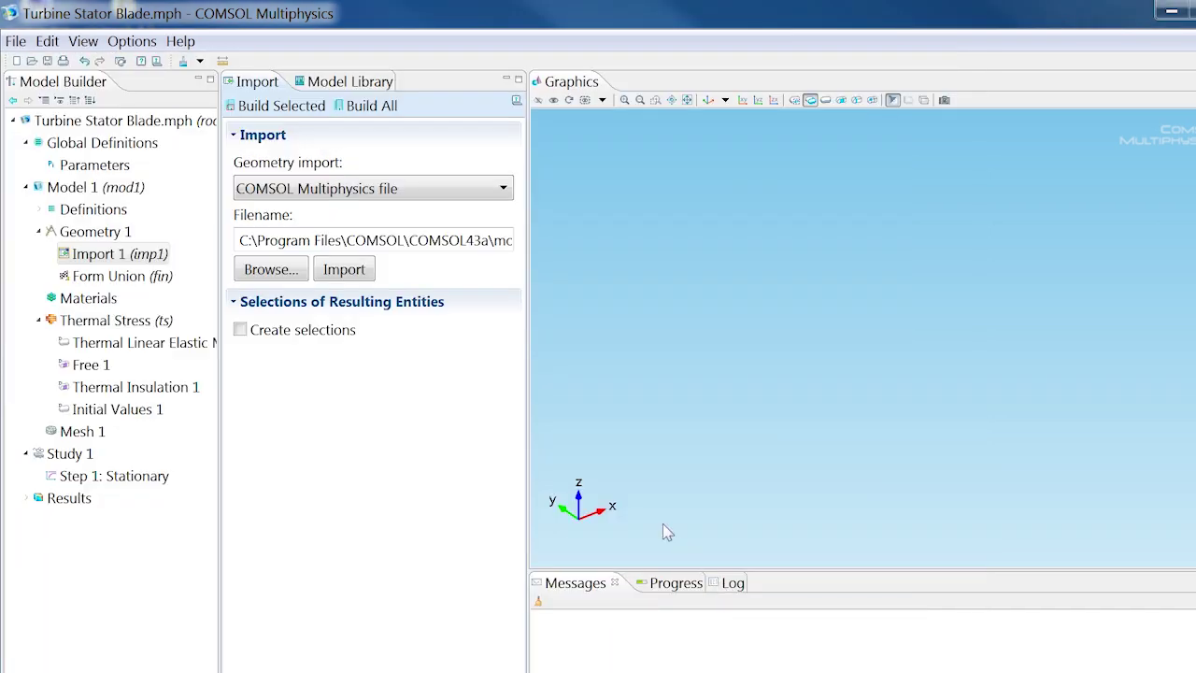
pyautogui.click(363, 270)
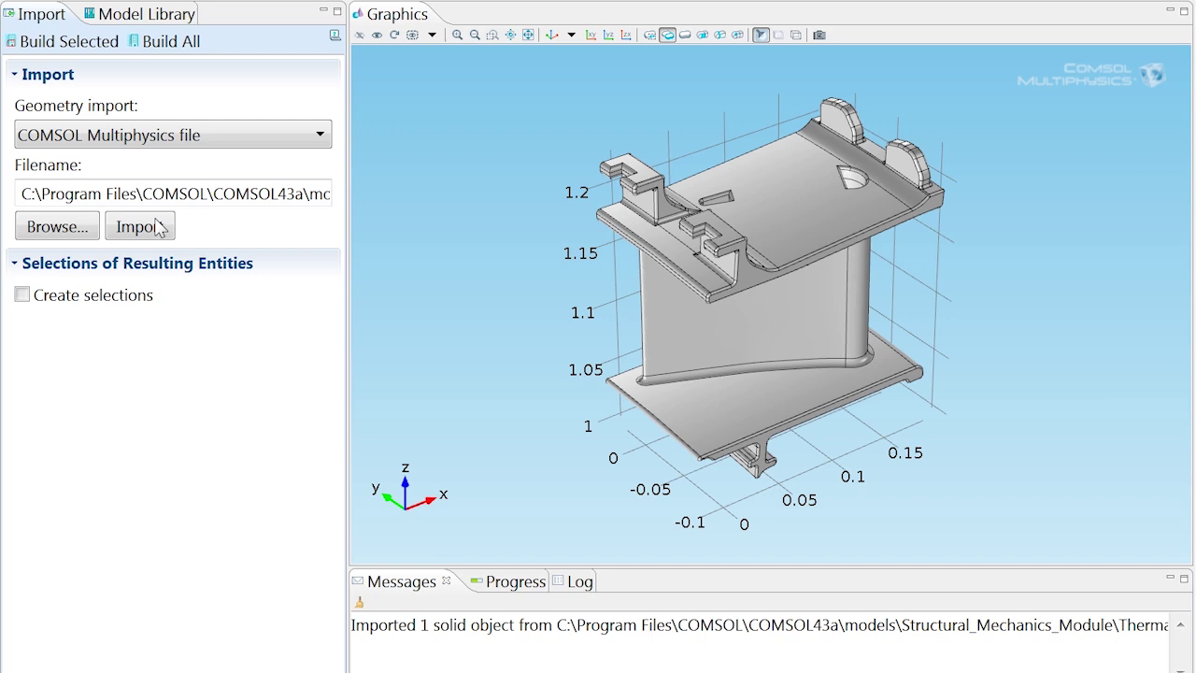
# Make the geometry transparent and examine the Cooling_Duct and Exchange_Boundaries selections on the stator blade from several angles.
pyautogui.click(779, 36)
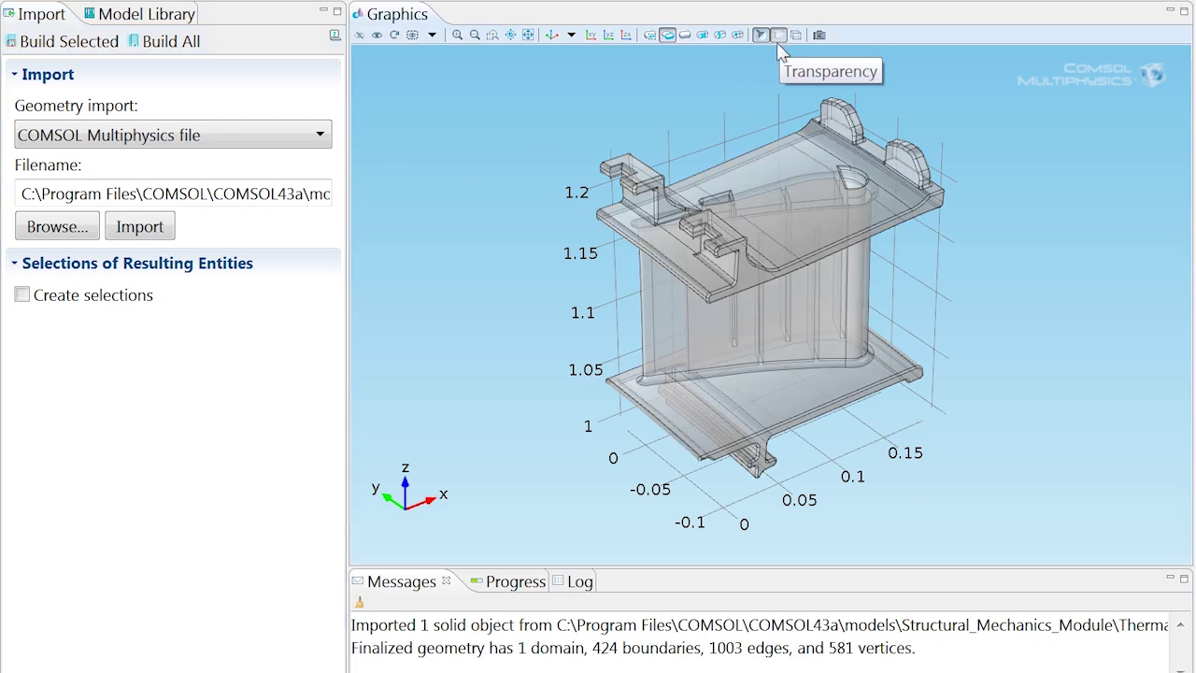
pyautogui.click(43, 159)
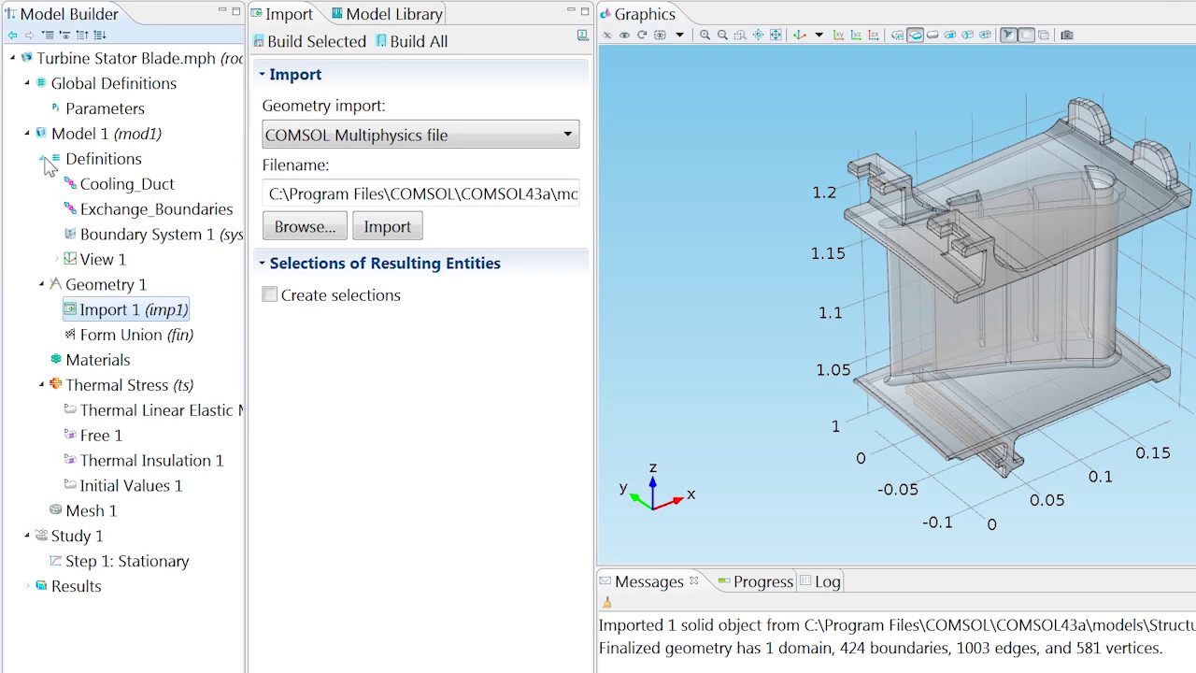
pyautogui.click(116, 184)
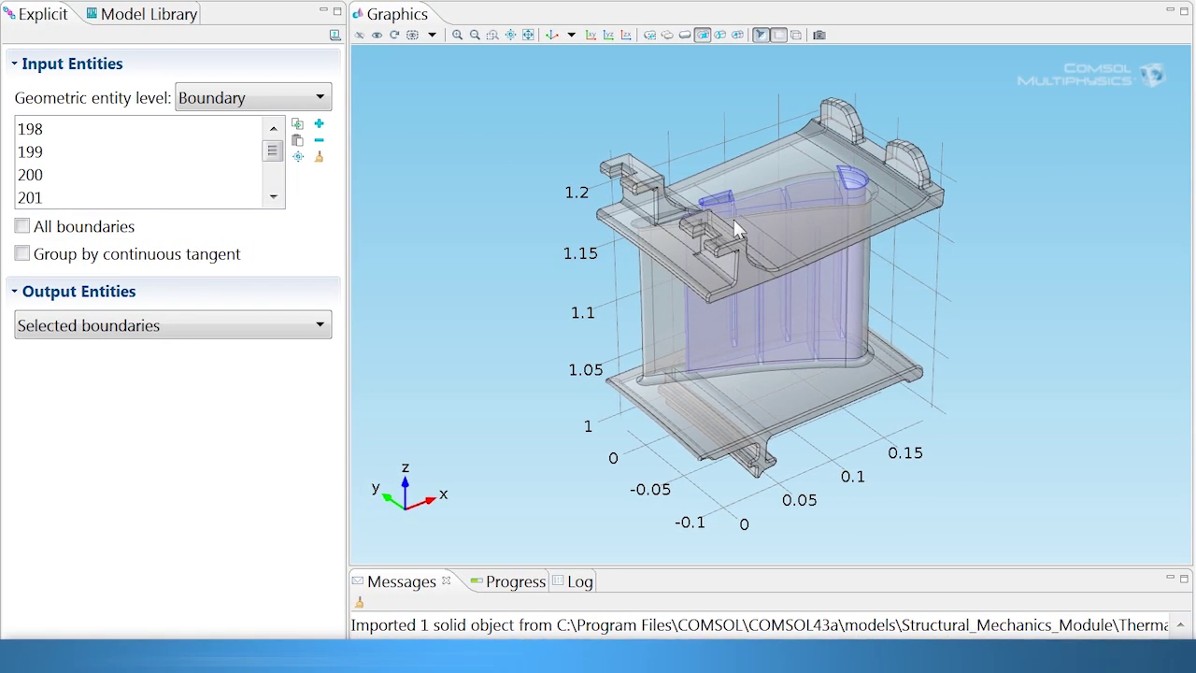
pyautogui.moveTo(730, 205); pyautogui.dragTo(699, 224)
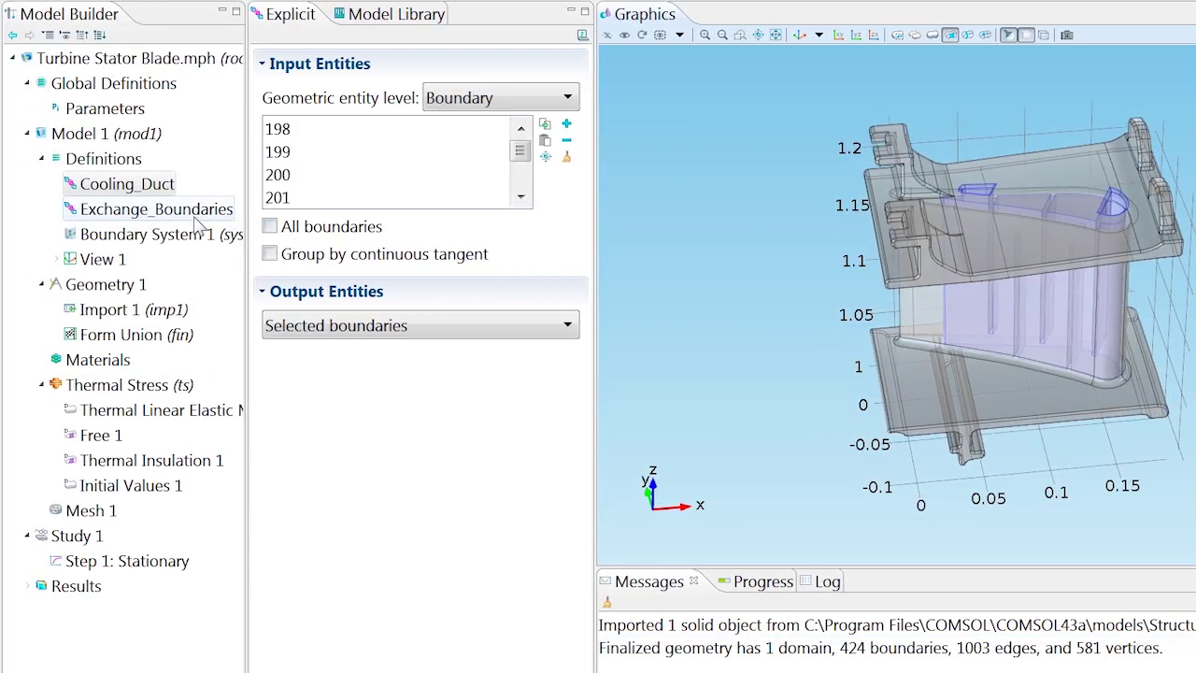
pyautogui.click(194, 213)
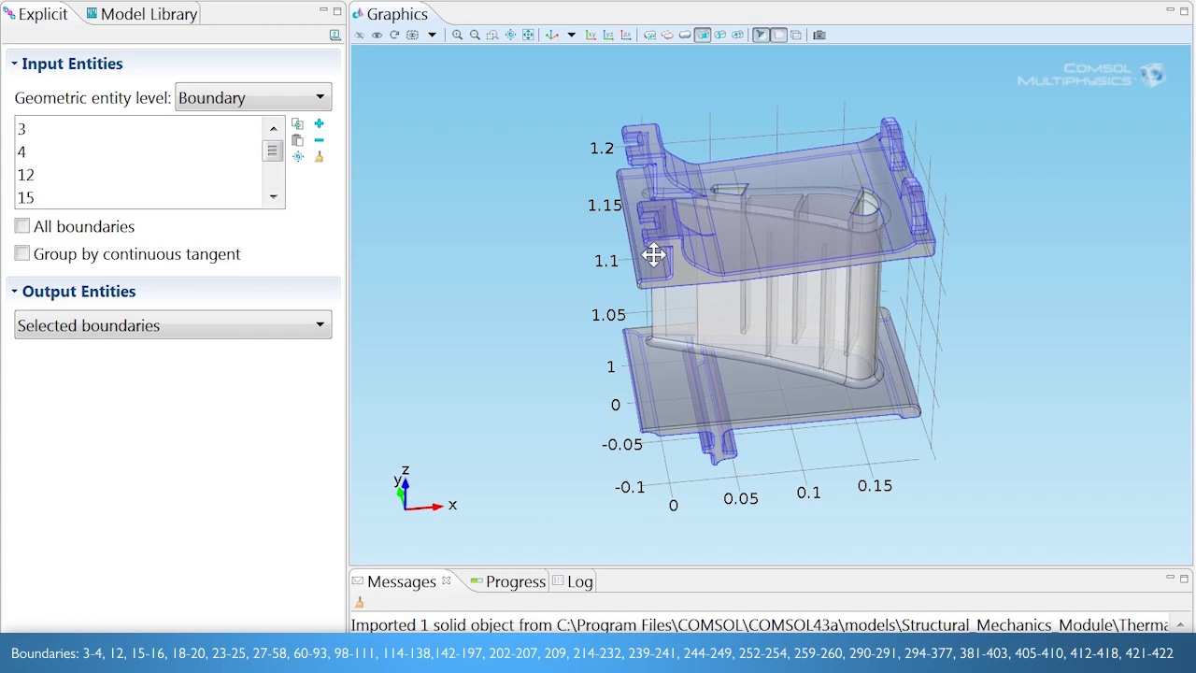
pyautogui.moveTo(659, 223); pyautogui.dragTo(660, 125)
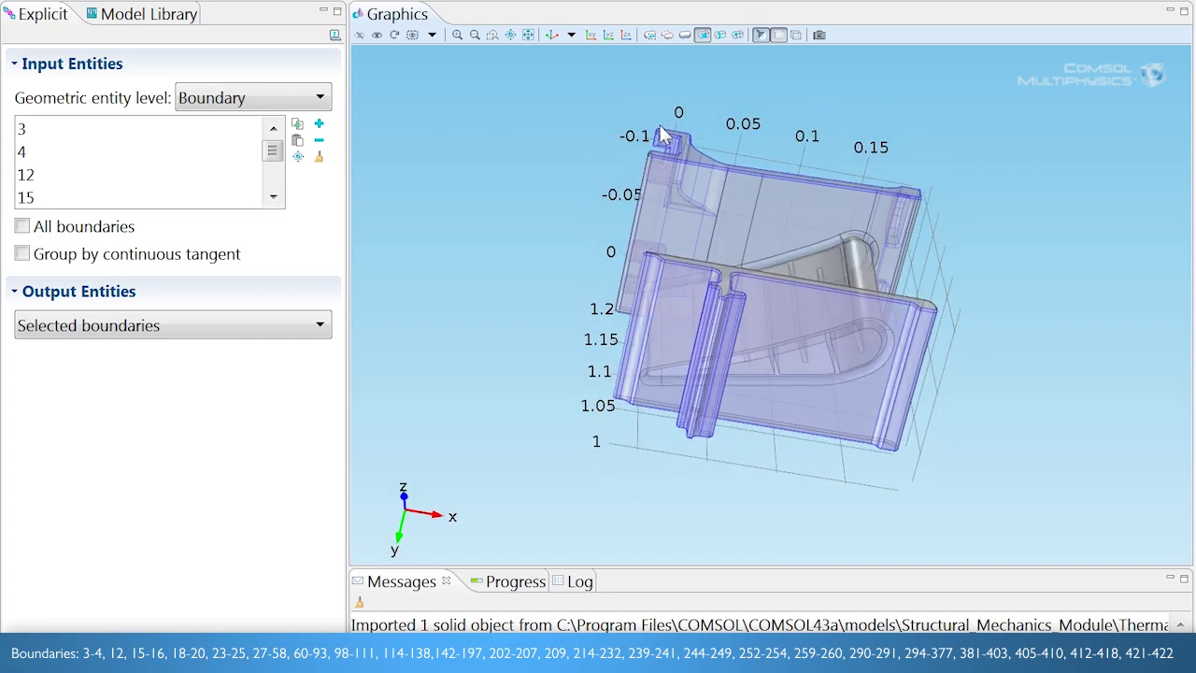
pyautogui.click(552, 35)
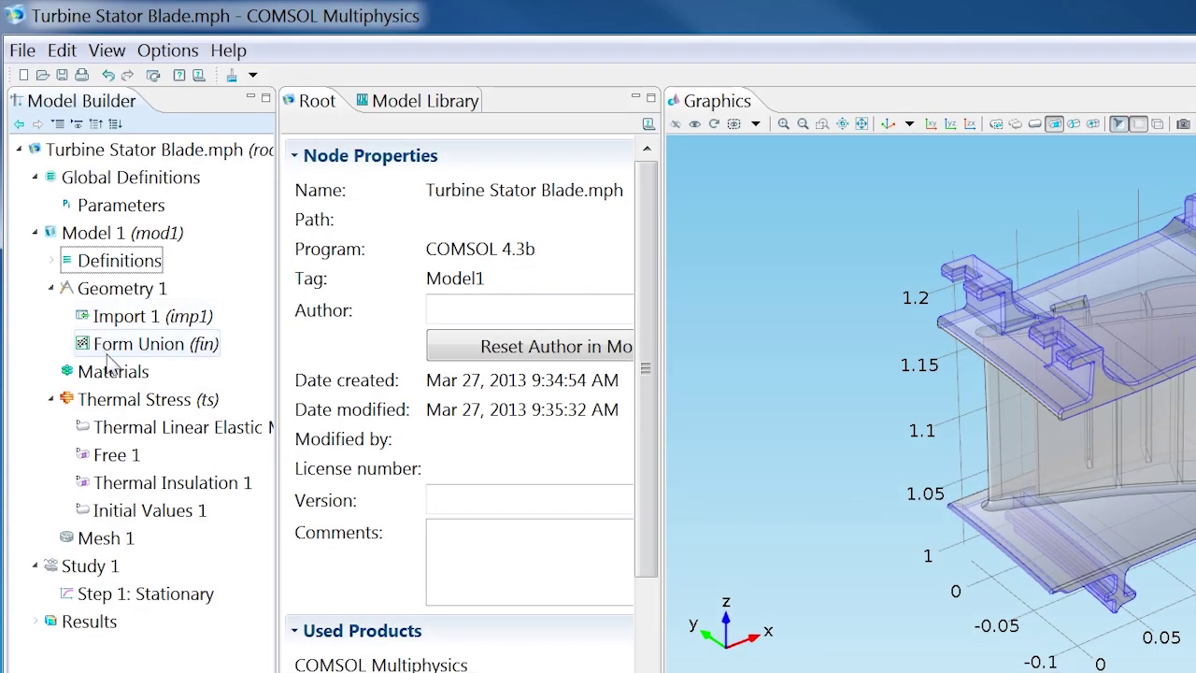
# Add the JETHETE M-152 or Moly Ascoloy material from the Iron Alloys library and set its Poisson's ratio to 0.33.
pyautogui.click(119, 374)
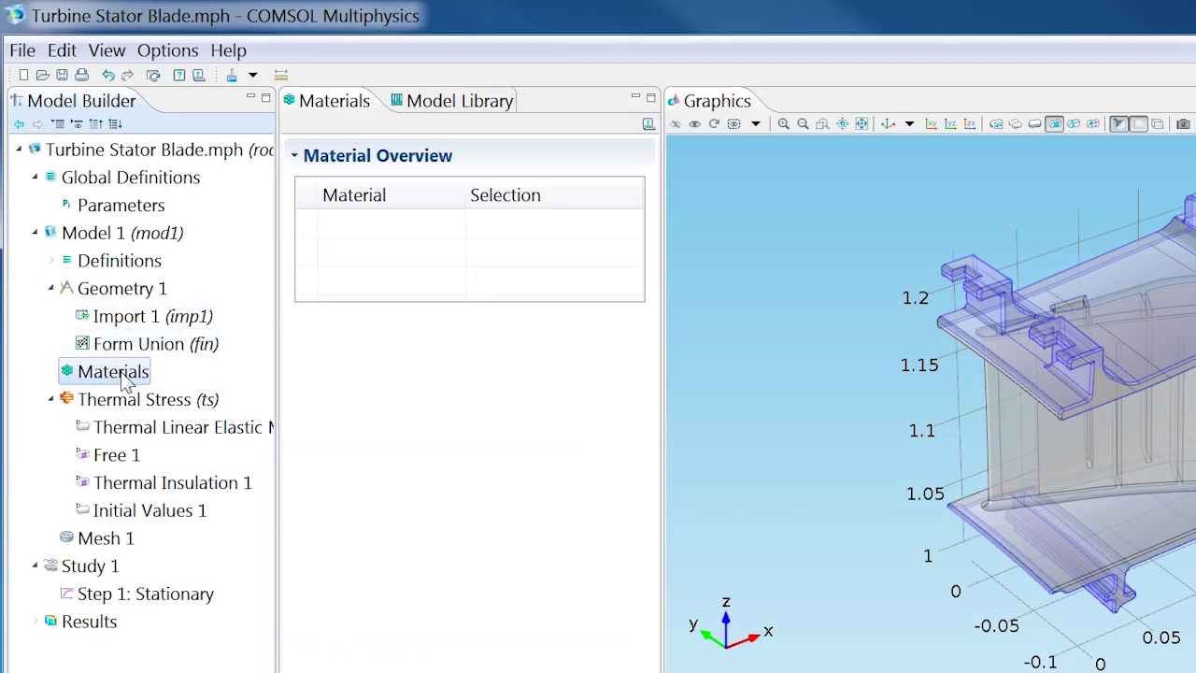
pyautogui.rightClick(125, 385)
pyautogui.click(198, 416)
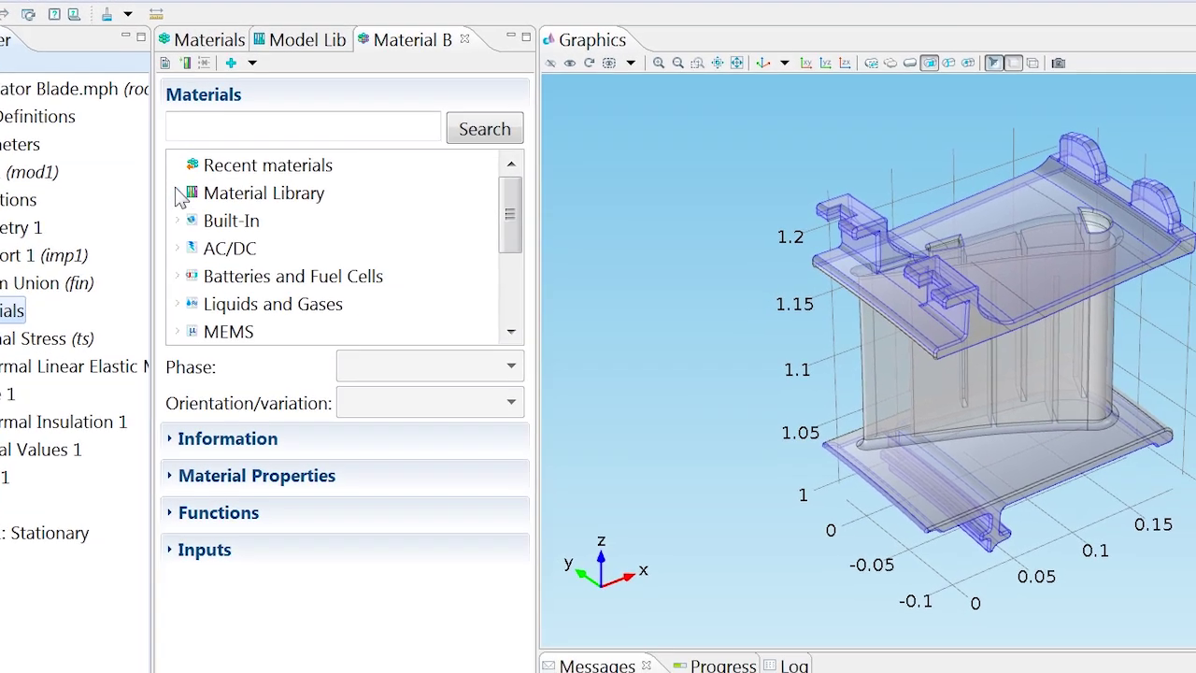
pyautogui.click(304, 254)
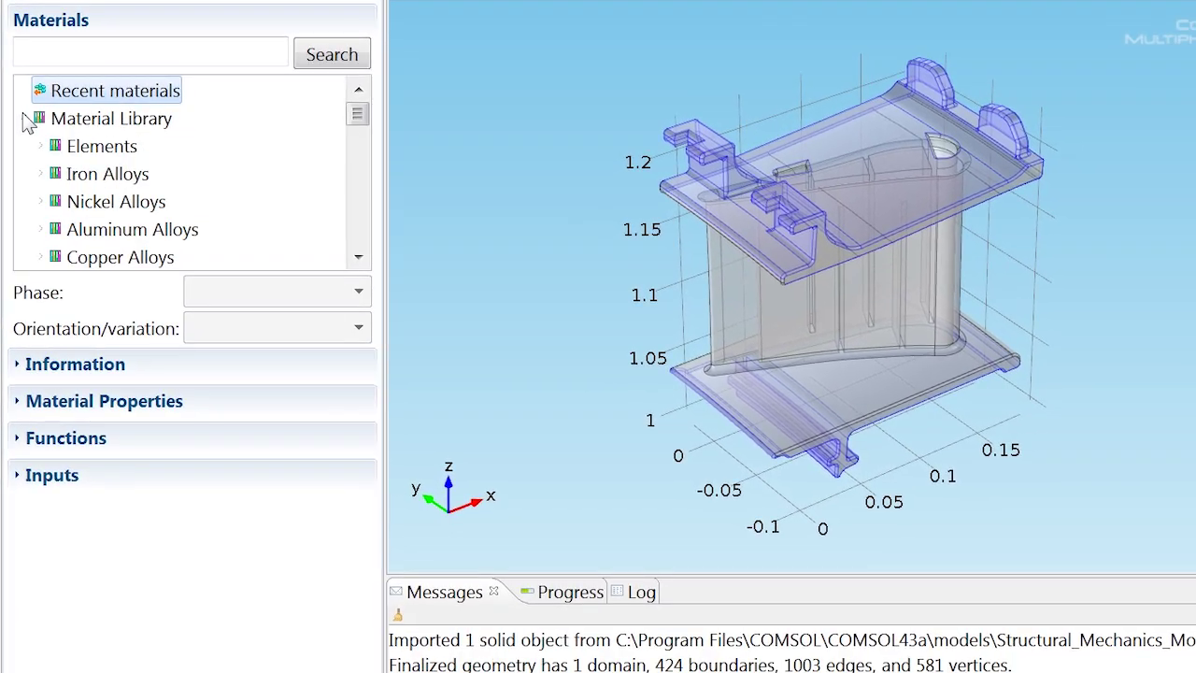
pyautogui.click(40, 174)
pyautogui.scroll(-20, 42, 175)
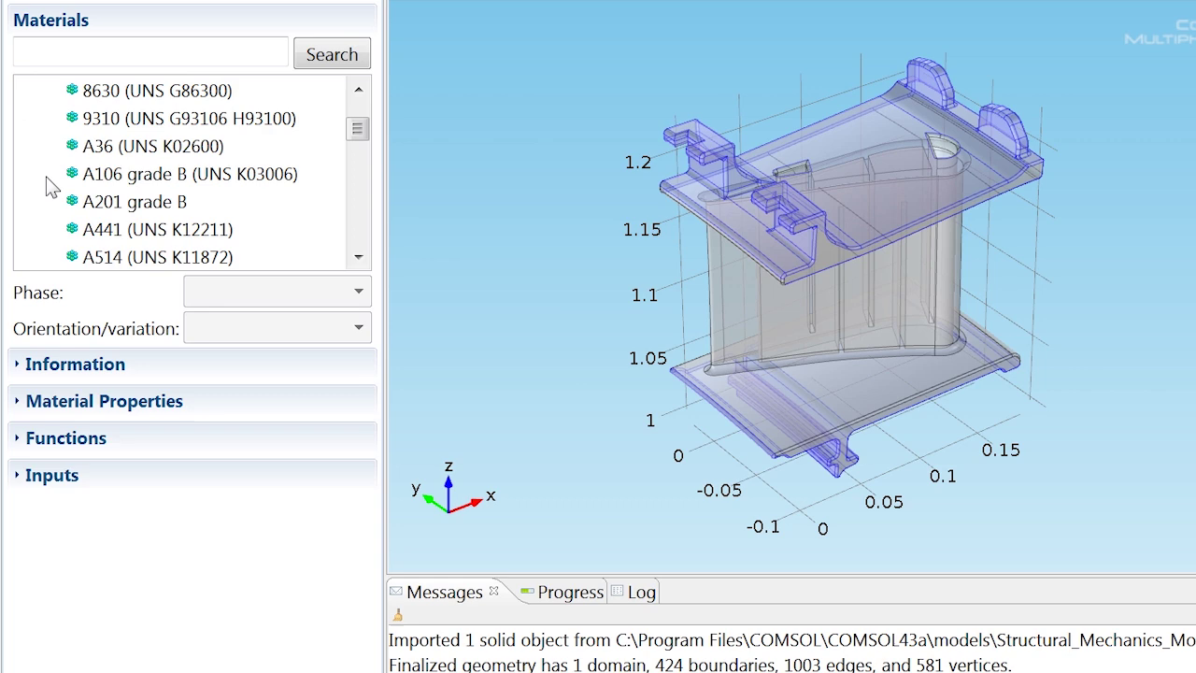
pyautogui.scroll(-5, 56, 192)
pyautogui.click(81, 230)
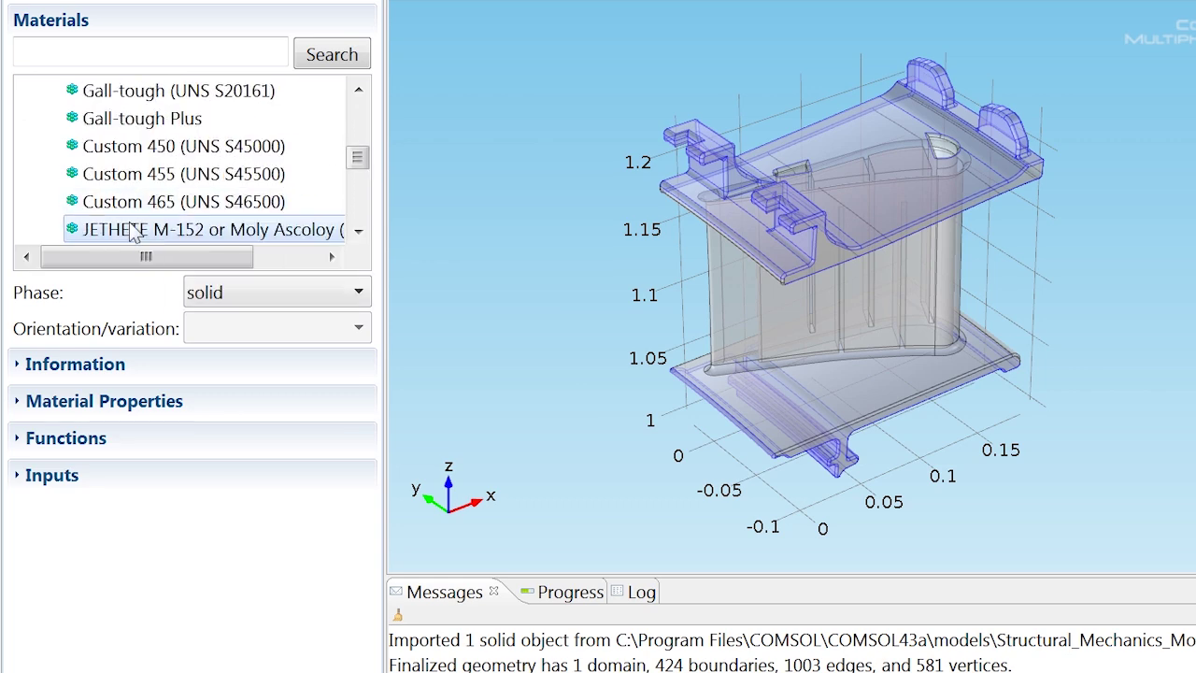
pyautogui.rightClick(136, 232)
pyautogui.click(170, 271)
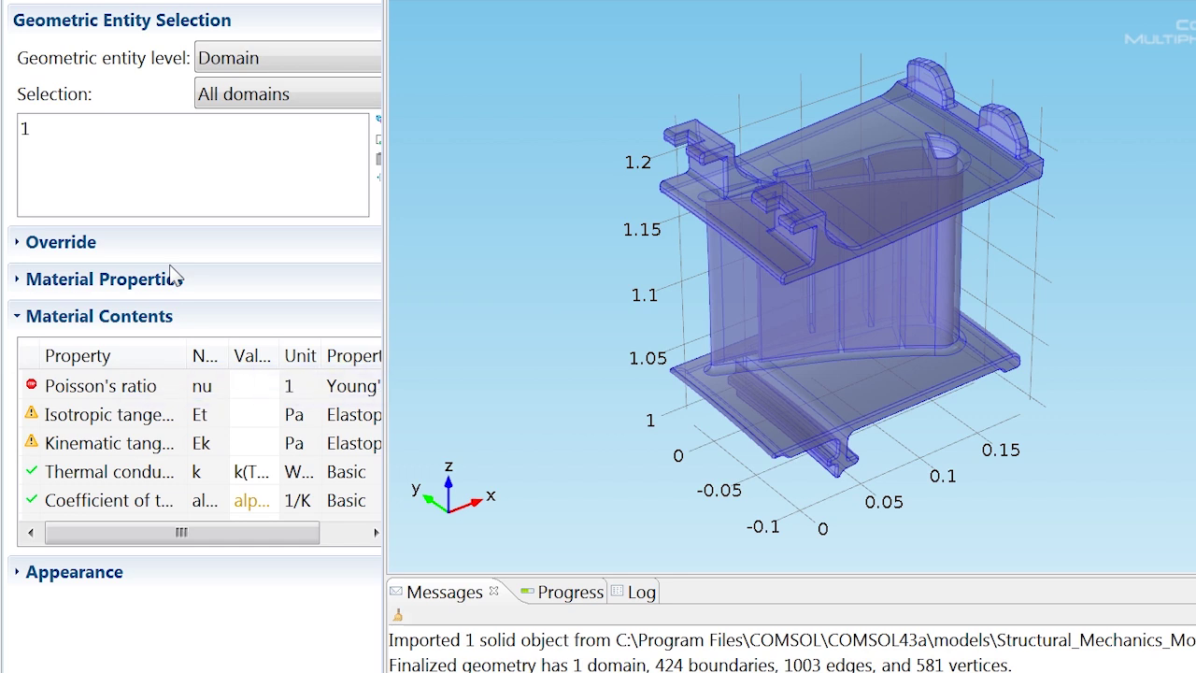
pyautogui.click(245, 386)
pyautogui.press('Return')
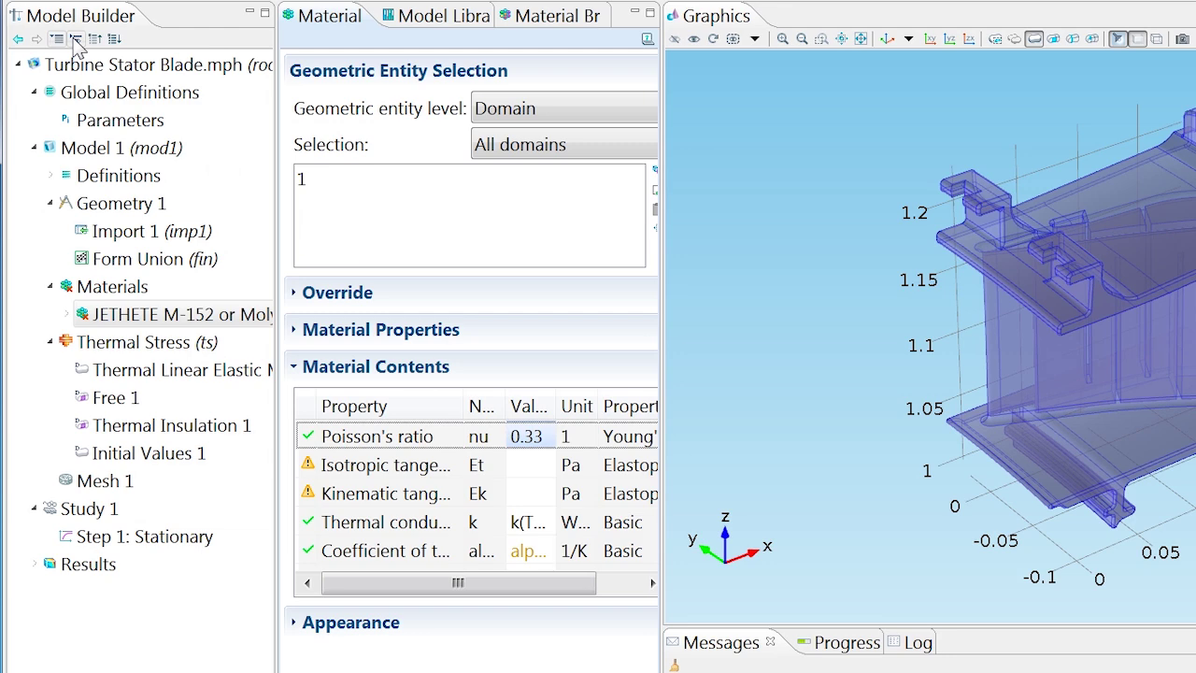
# Show the discretization settings and set Thermal Stress to equal order elements with U1 + T1 thermal stress fields.
pyautogui.click(76, 40)
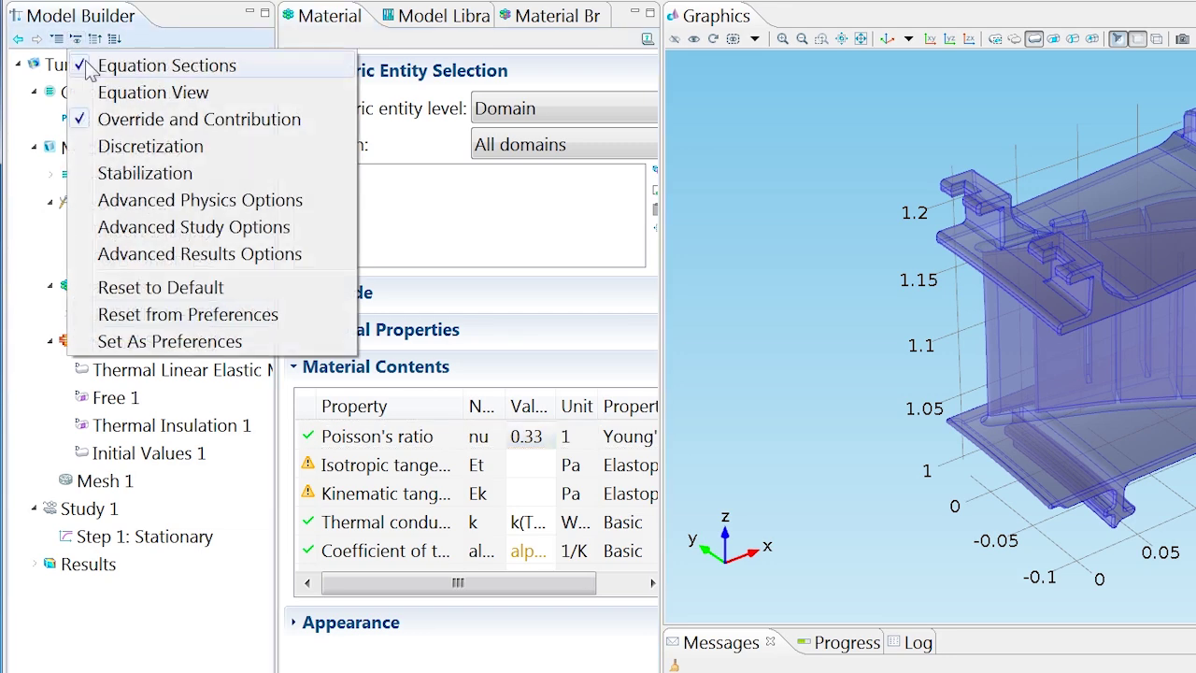
pyautogui.click(135, 147)
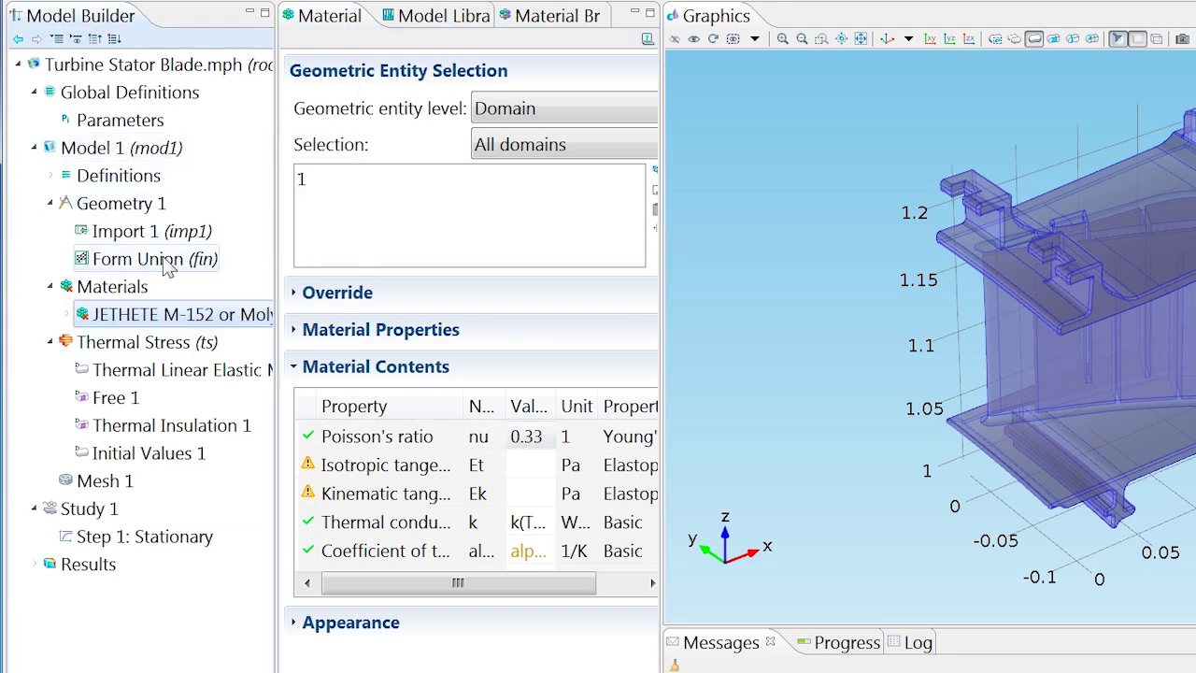
pyautogui.click(186, 343)
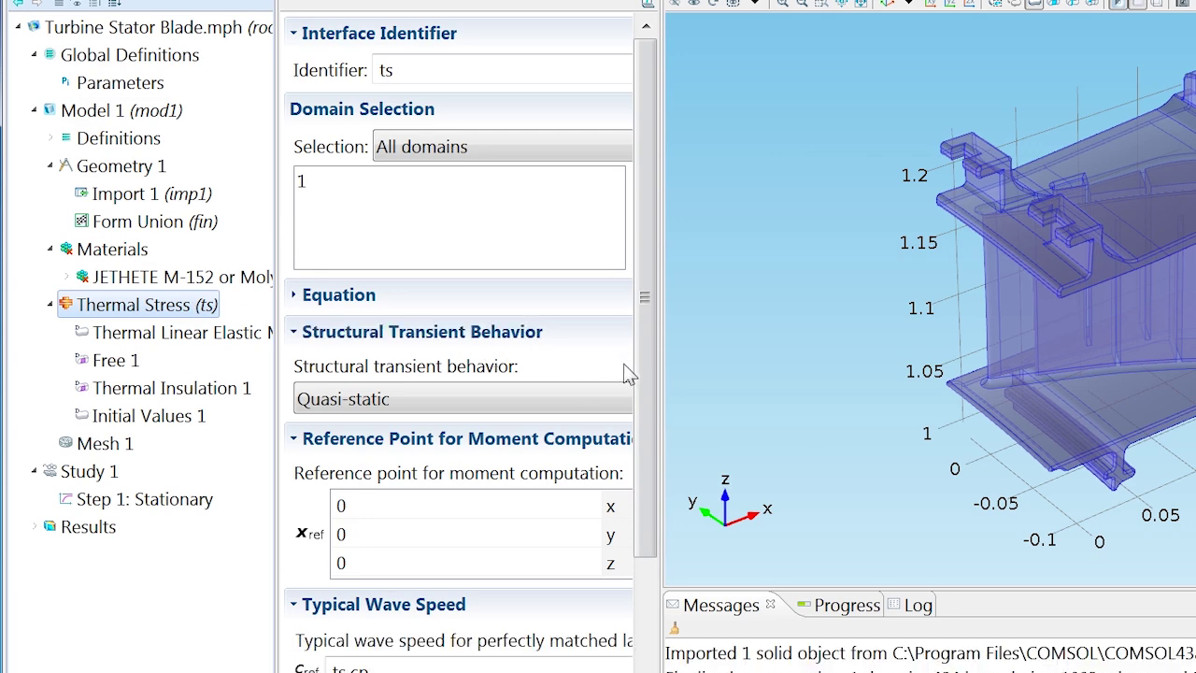
pyautogui.scroll(-5, 628, 523)
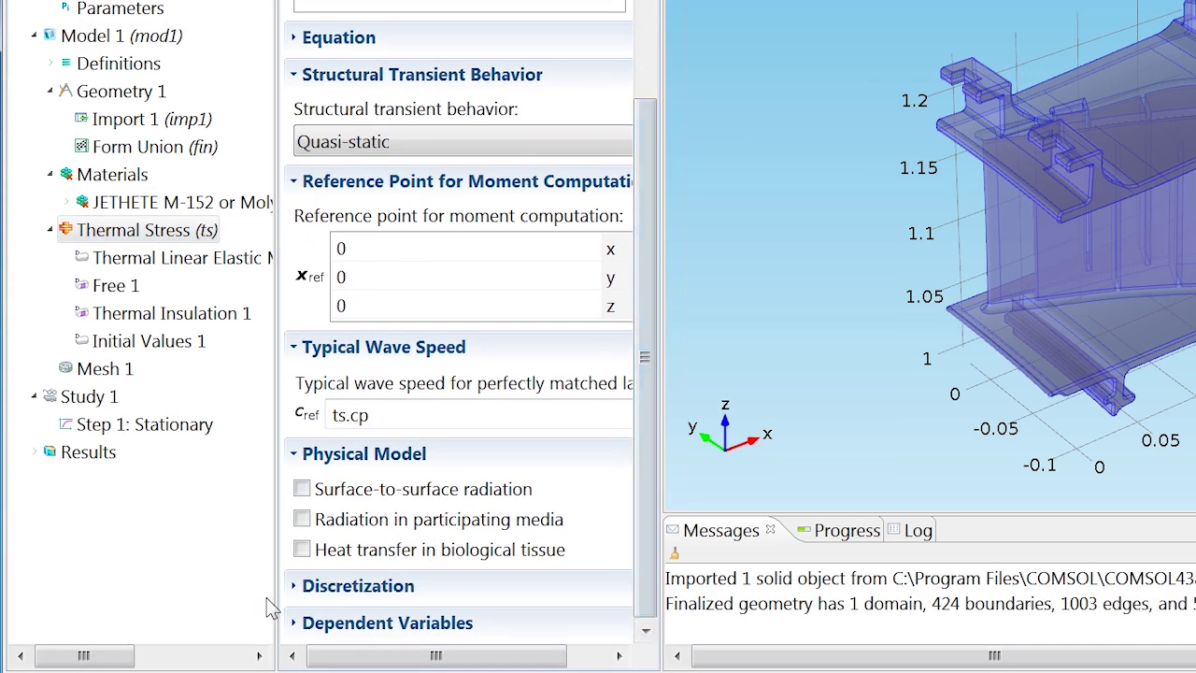
pyautogui.click(303, 590)
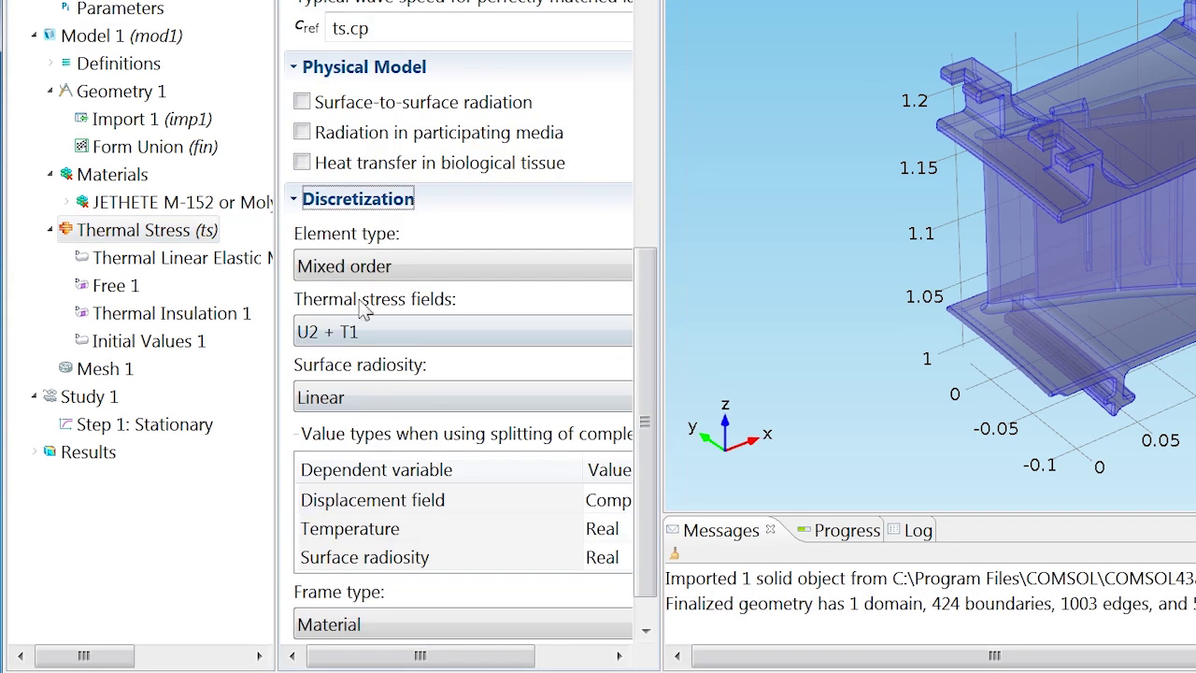
pyautogui.click(372, 269)
pyautogui.click(371, 320)
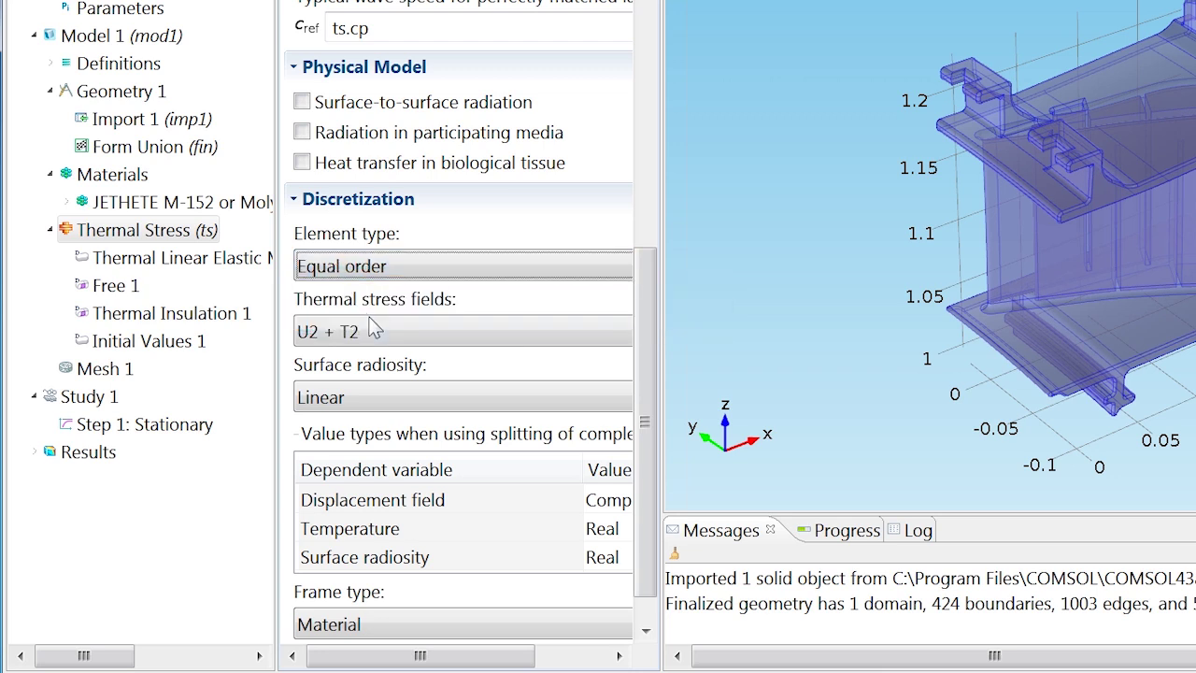
pyautogui.click(373, 332)
pyautogui.click(370, 361)
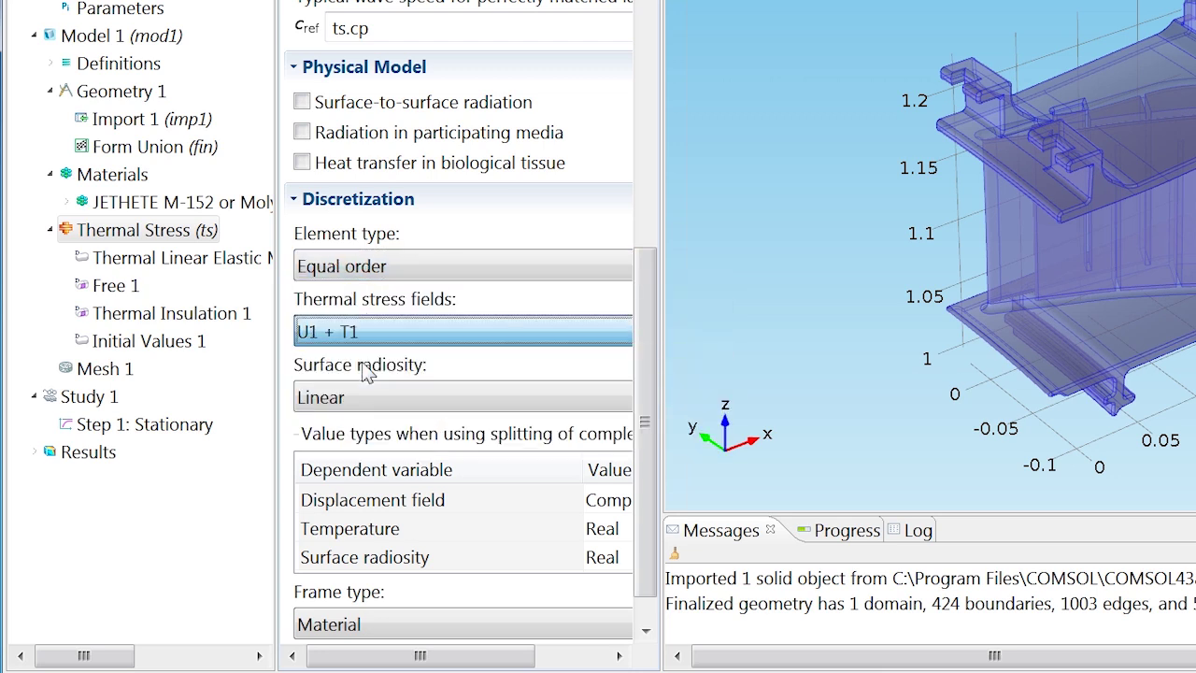
# Set the strain reference temperature of the thermal linear elastic material to 300[K].
pyautogui.click(173, 258)
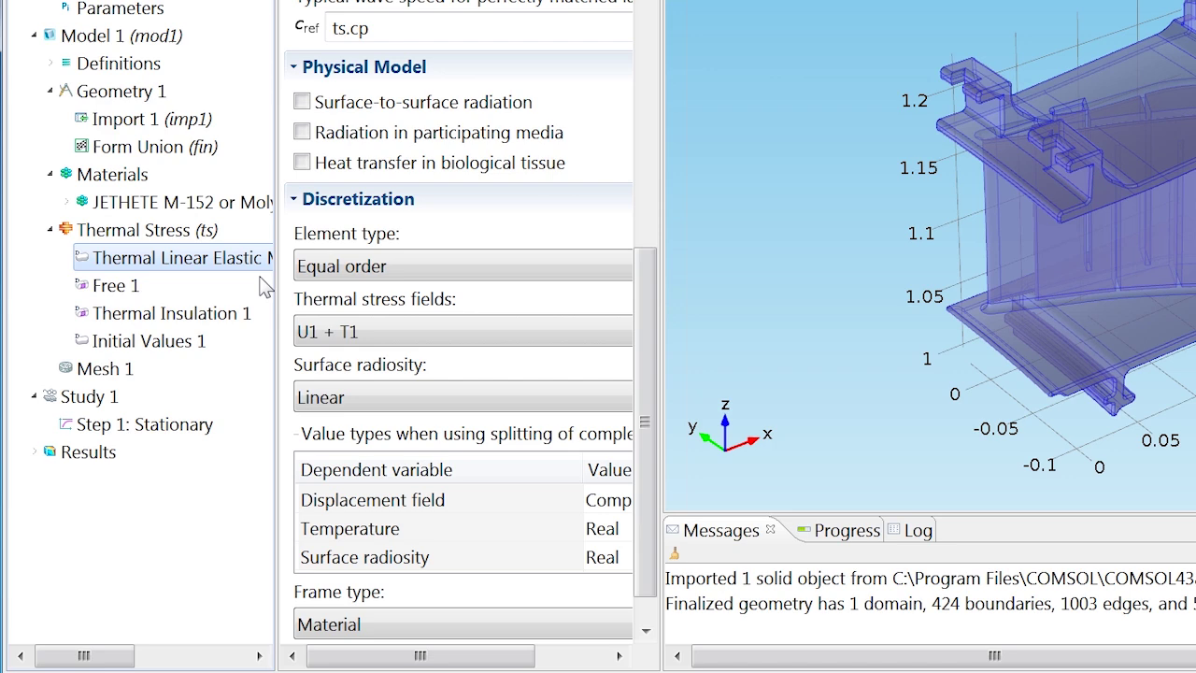
pyautogui.moveTo(645, 257); pyautogui.dragTo(647, 547)
pyautogui.moveTo(388, 364); pyautogui.dragTo(315, 366)
pyautogui.write('300[K')
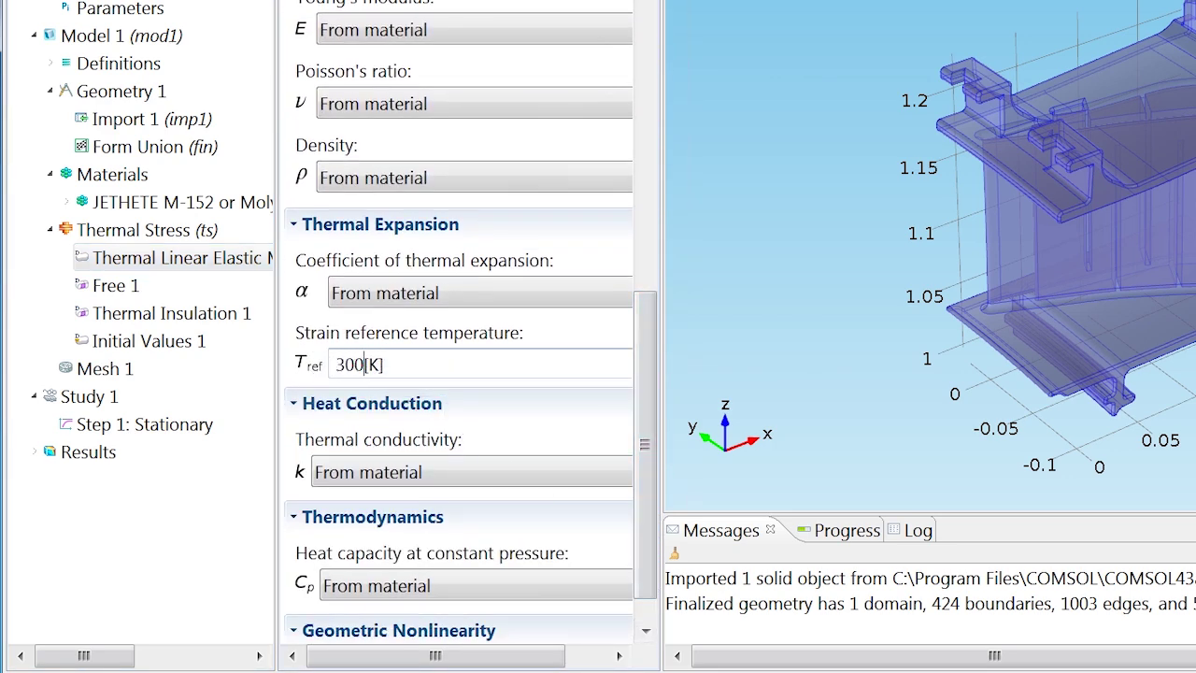
# Replace the default initial temperature in Initial Values 1 with a temperature parameter.
pyautogui.click(186, 348)
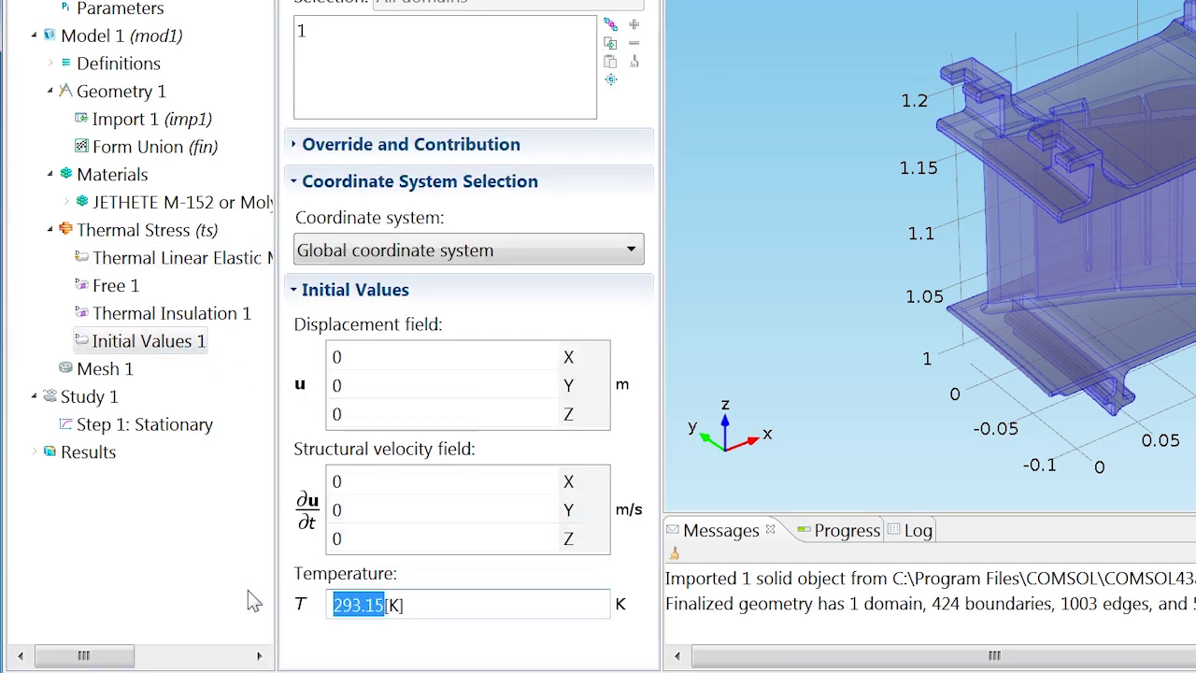
pyautogui.write('T')
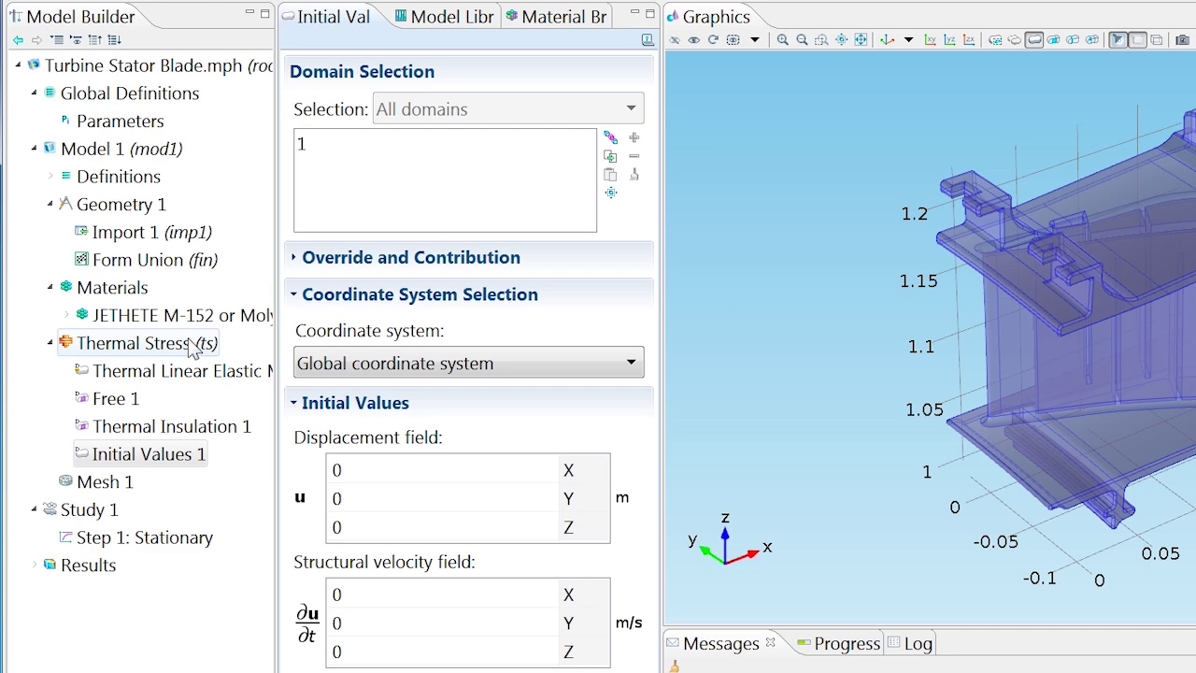
# Add a Heat Flux boundary condition to Thermal Stress and assign it to the Exchange_Boundaries selection.
pyautogui.rightClick(193, 348)
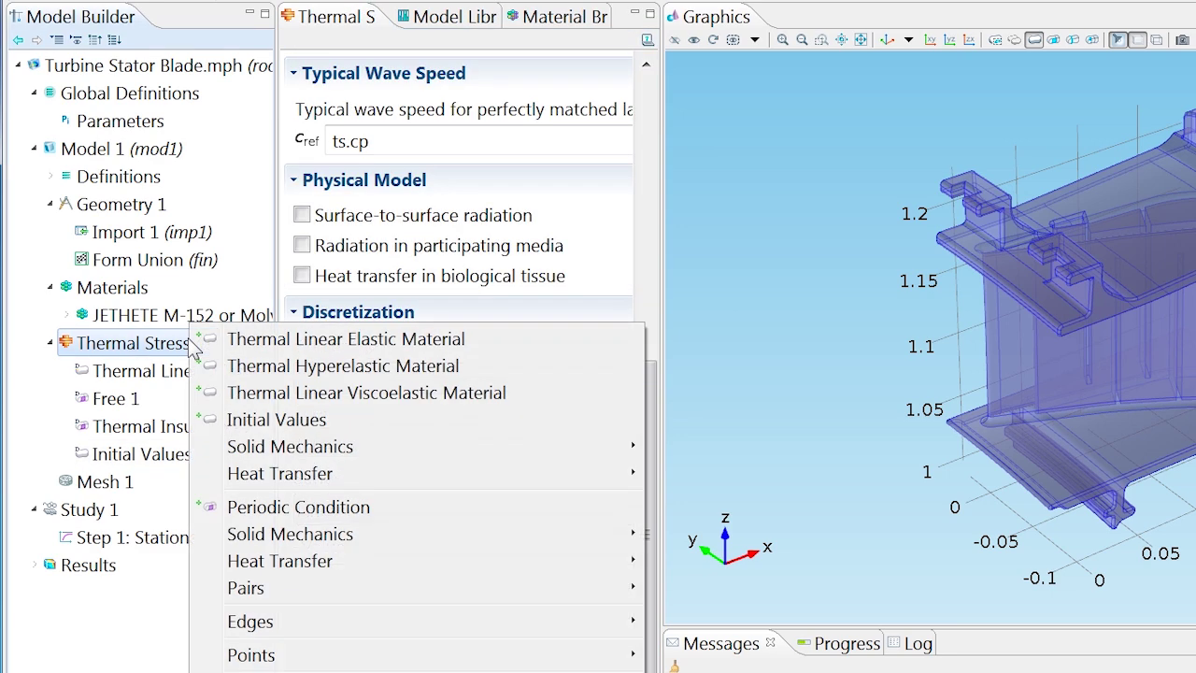
pyautogui.moveTo(339, 560)
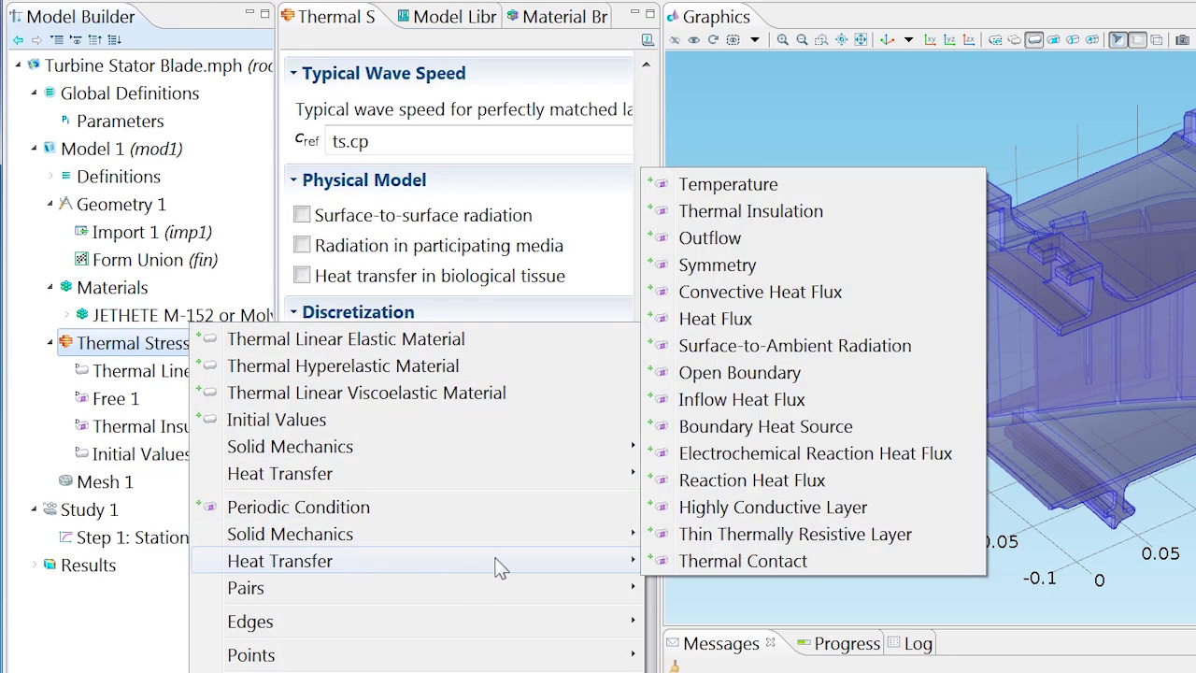
pyautogui.click(748, 322)
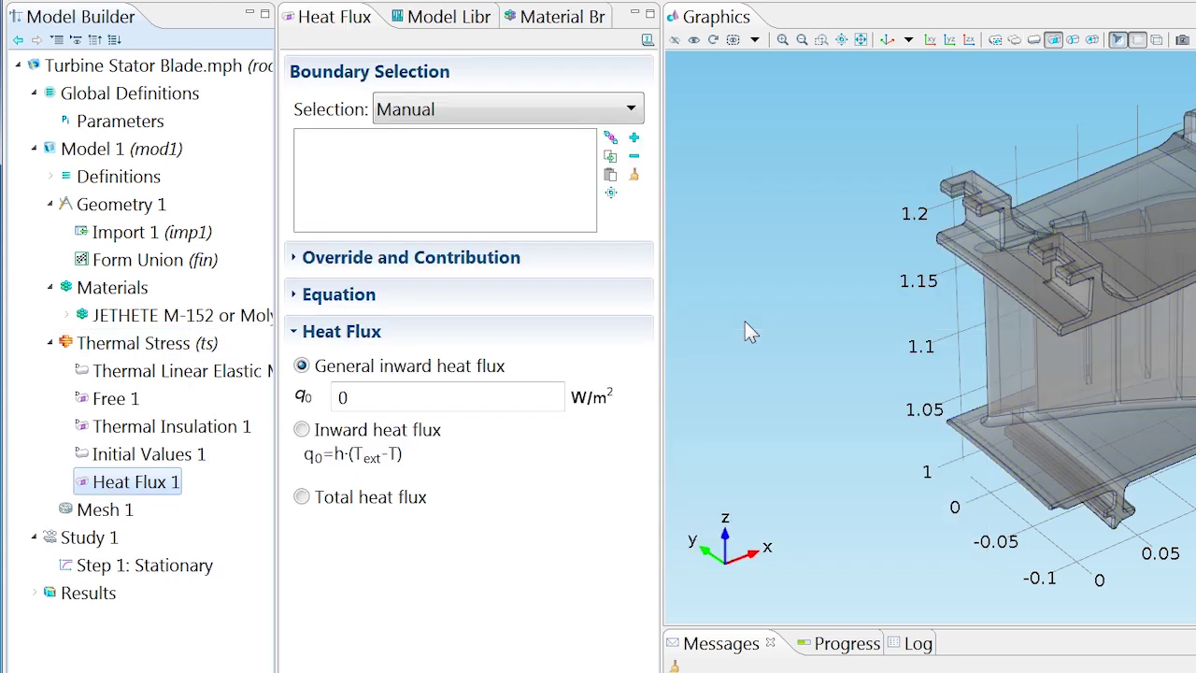
pyautogui.click(542, 112)
pyautogui.click(528, 214)
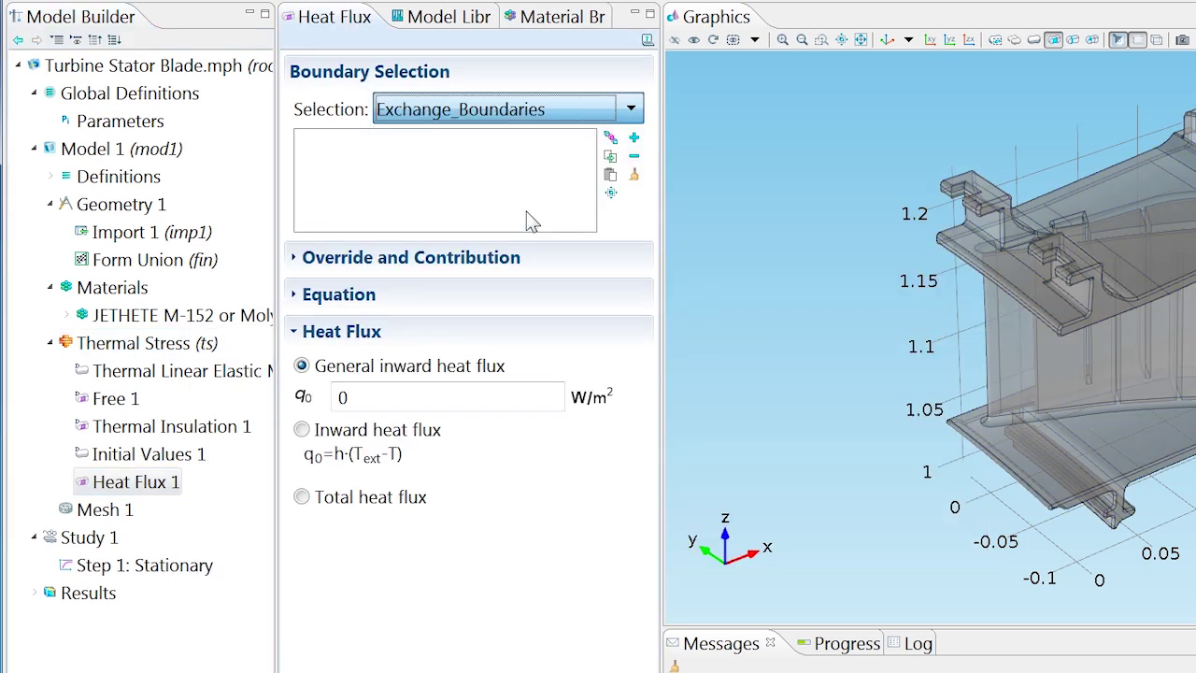
# Make Heat Flux 1 an inward heat flux with heat transfer coefficient 25 and external temperature T_work[K].
pyautogui.click(303, 429)
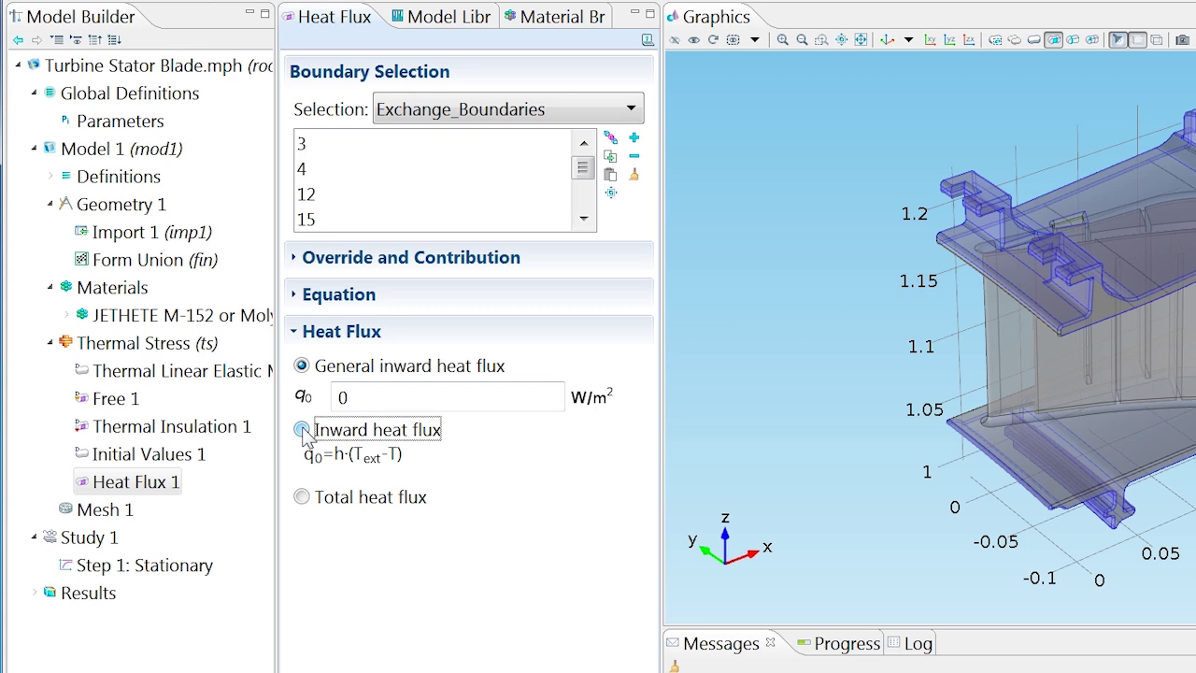
pyautogui.doubleClick(360, 494)
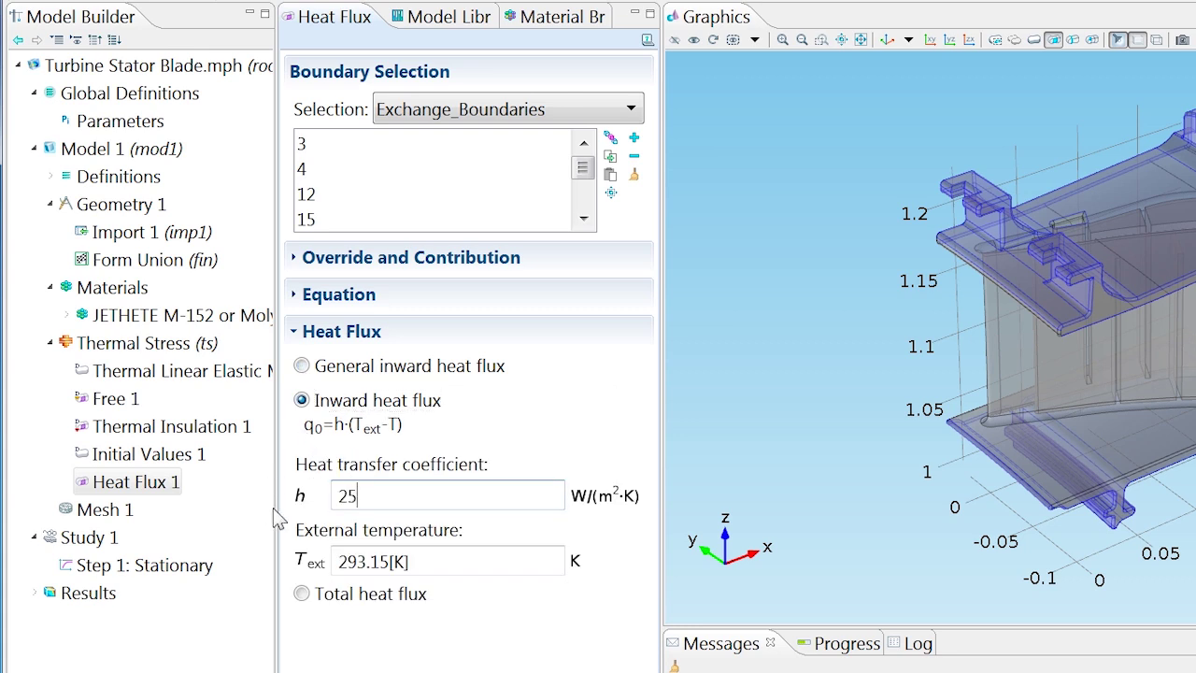
pyautogui.doubleClick(373, 561)
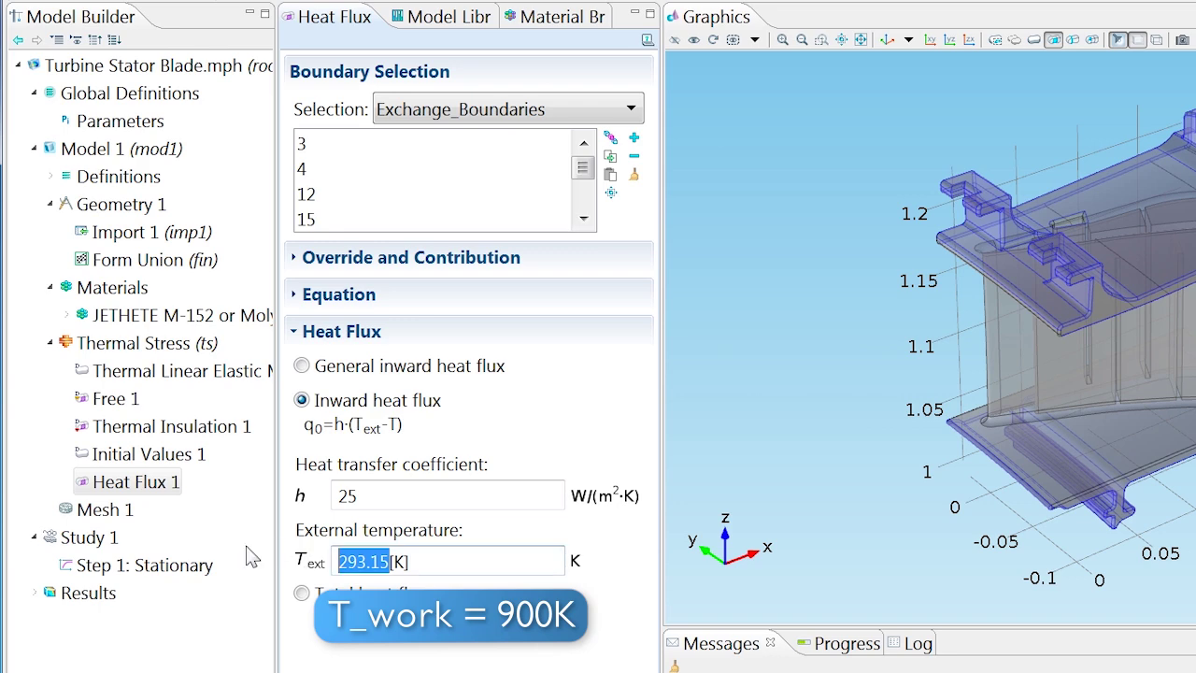
pyautogui.write('T_work')
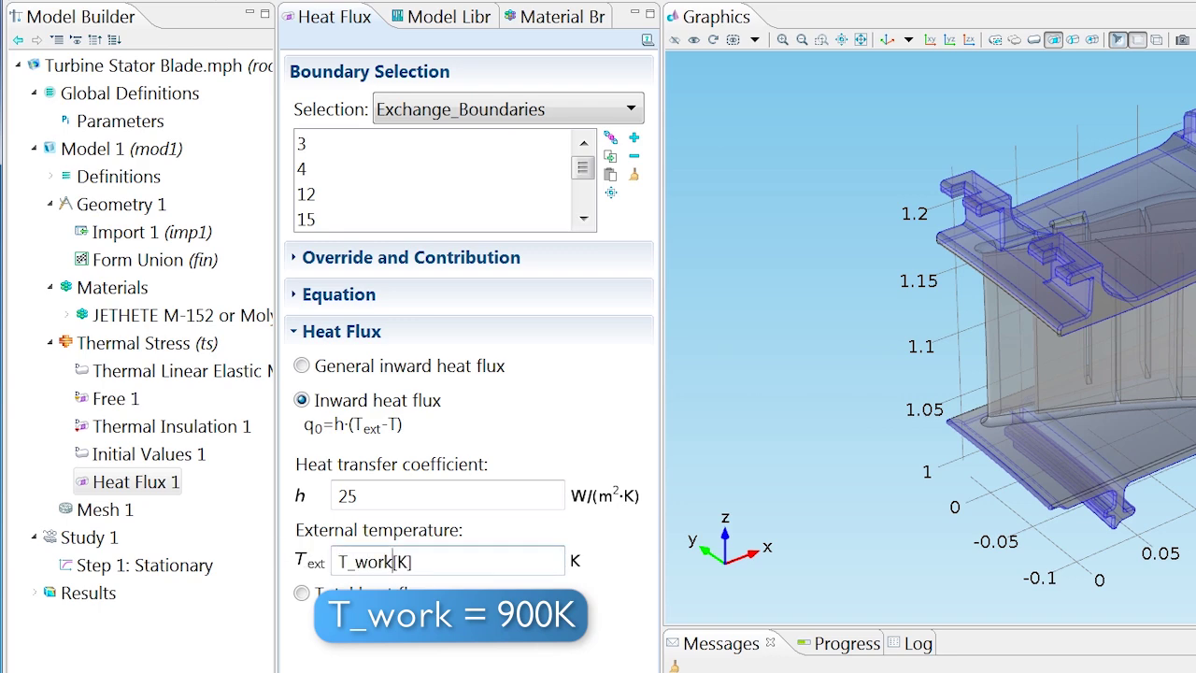
# Add a second Heat Flux boundary condition to Thermal Stress and assign it to the Cooling_Duct selection.
pyautogui.rightClick(192, 346)
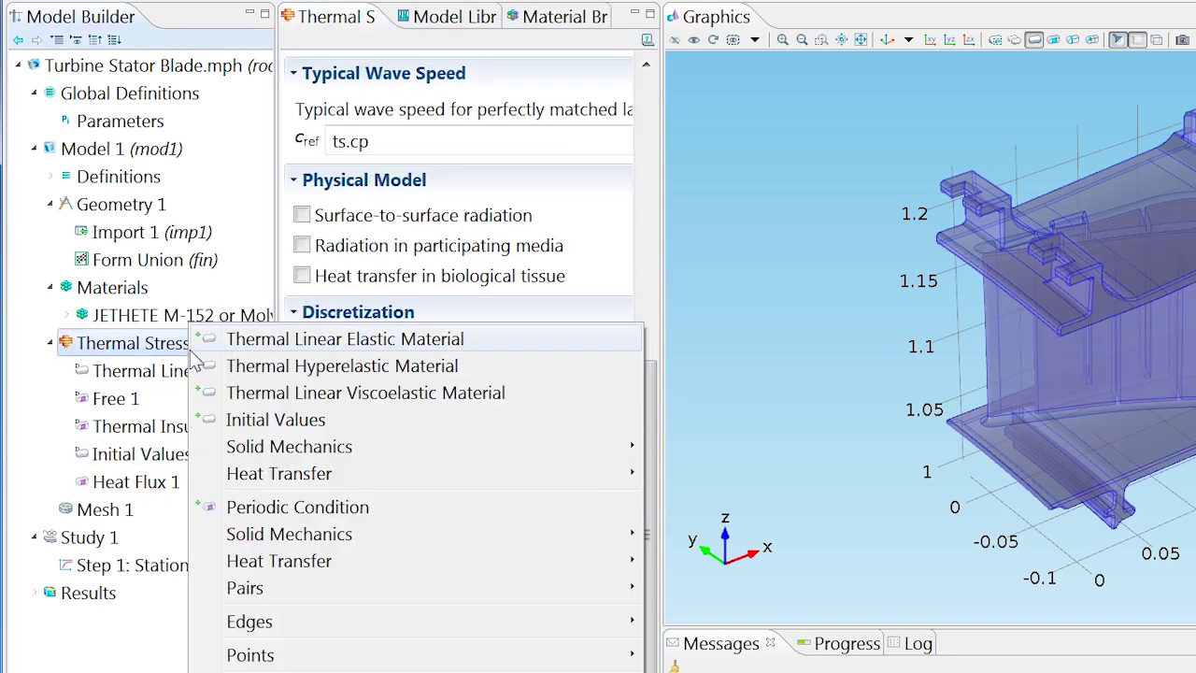
pyautogui.moveTo(421, 575)
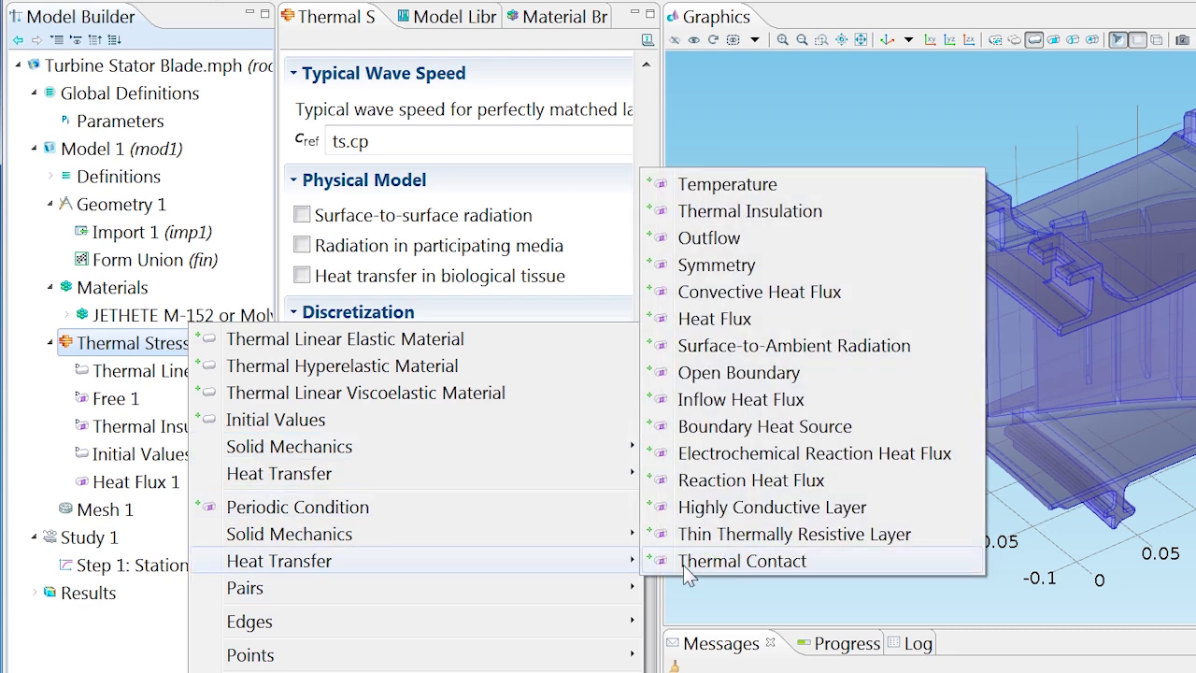
pyautogui.click(718, 320)
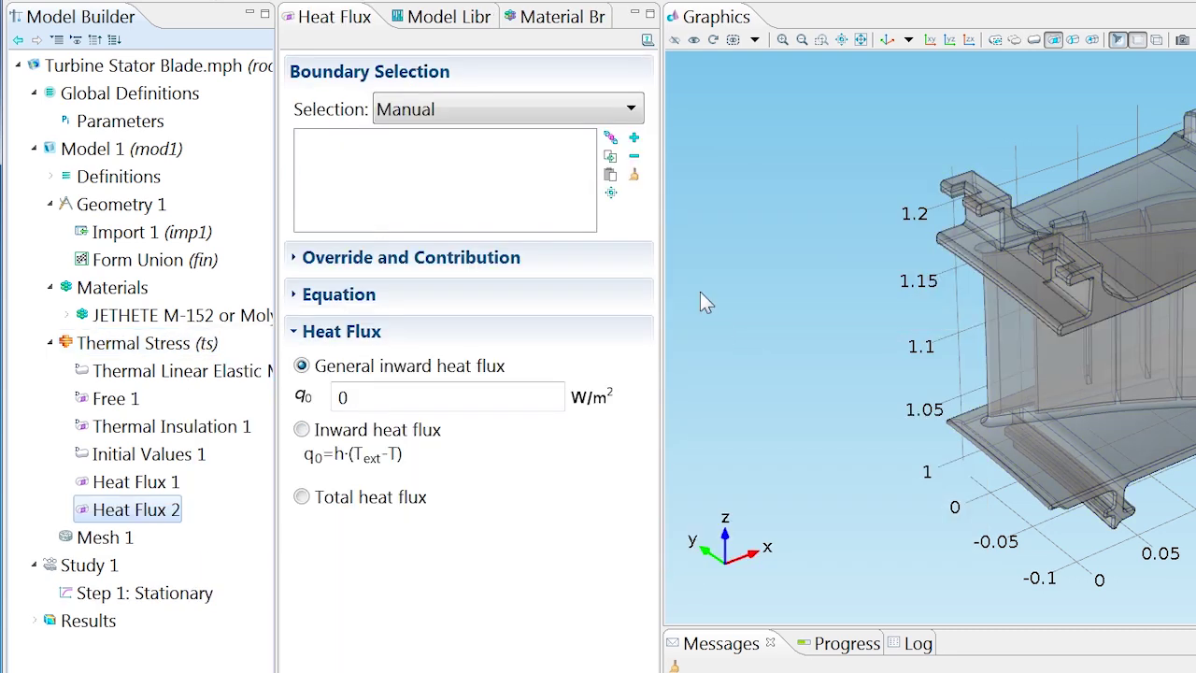
pyautogui.click(533, 110)
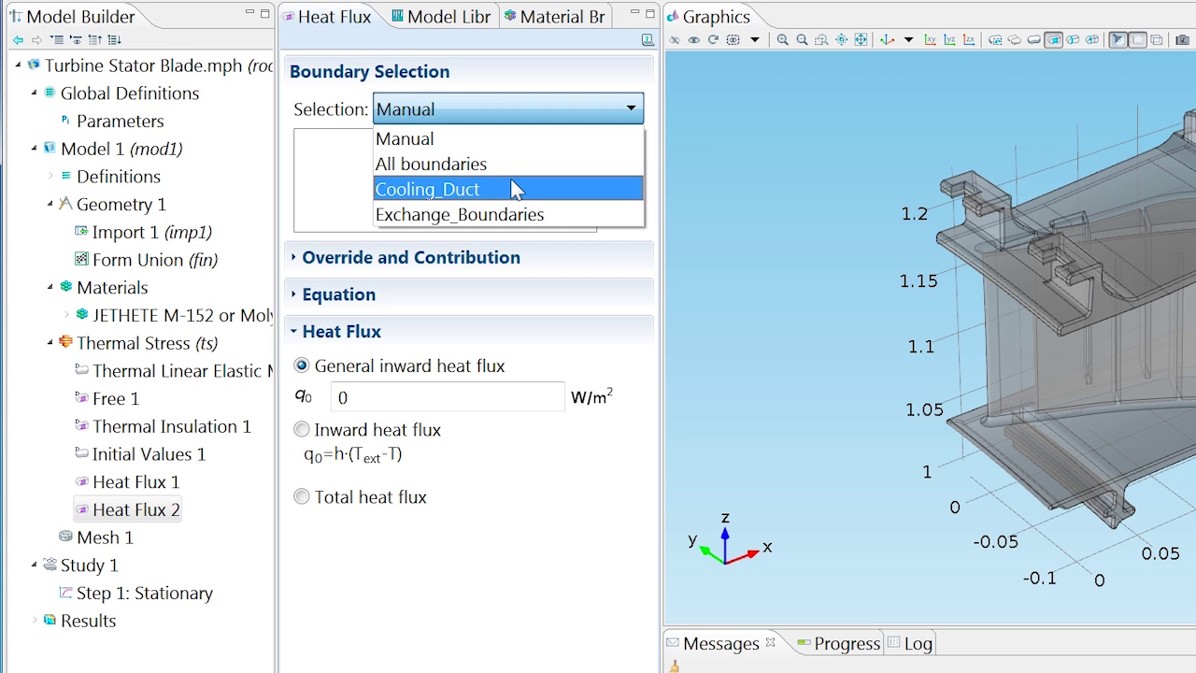
pyautogui.click(516, 189)
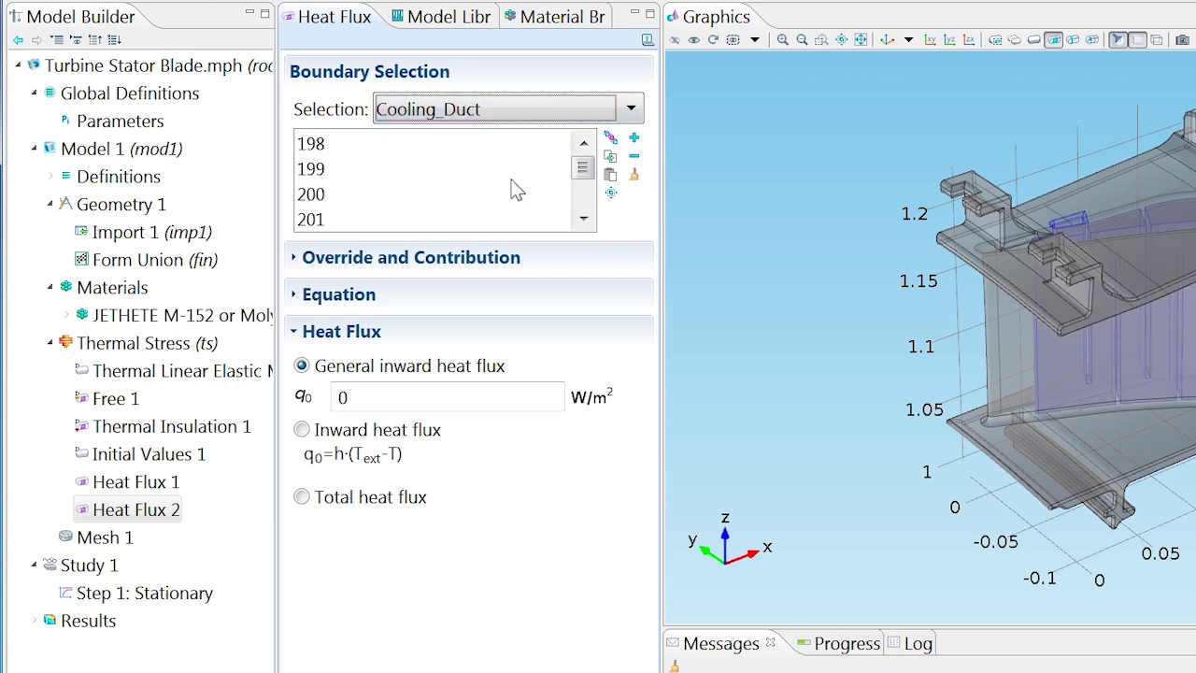
# Make Heat Flux 2 an inward heat flux with heat transfer coefficient Nu_cool*mu_cool*Cp_cool/2/Pr_cool/H_cool and external temperature T_cool[K].
pyautogui.click(303, 430)
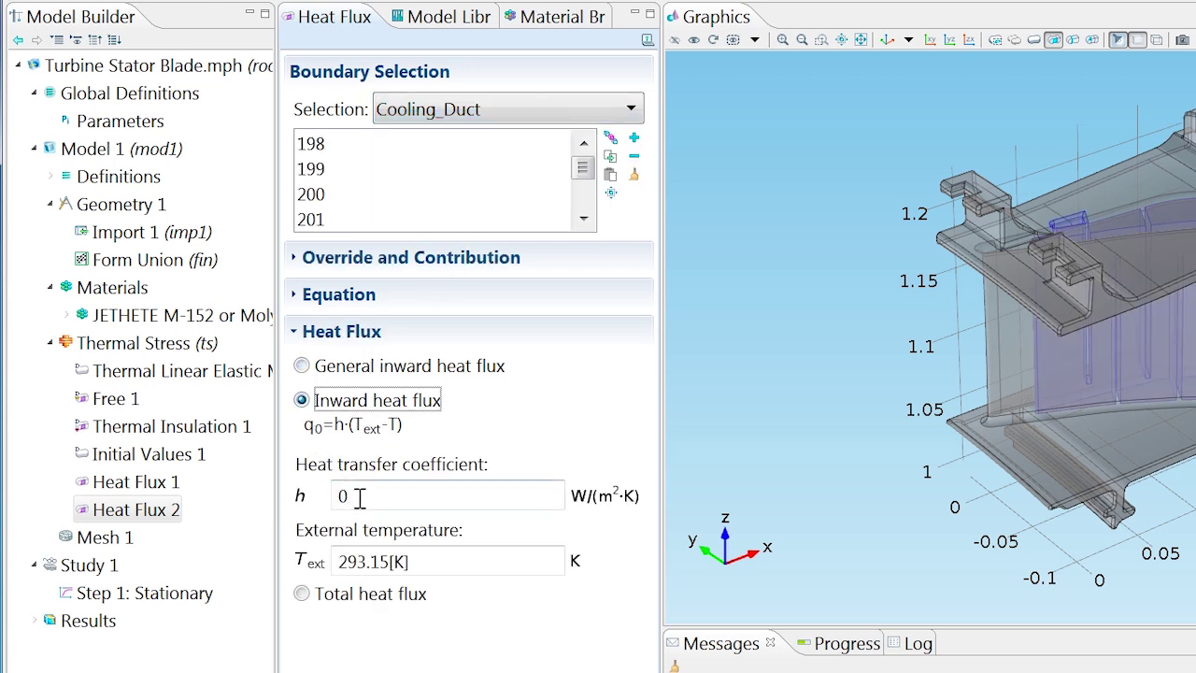
pyautogui.write('Nu_cool*mu_cool')
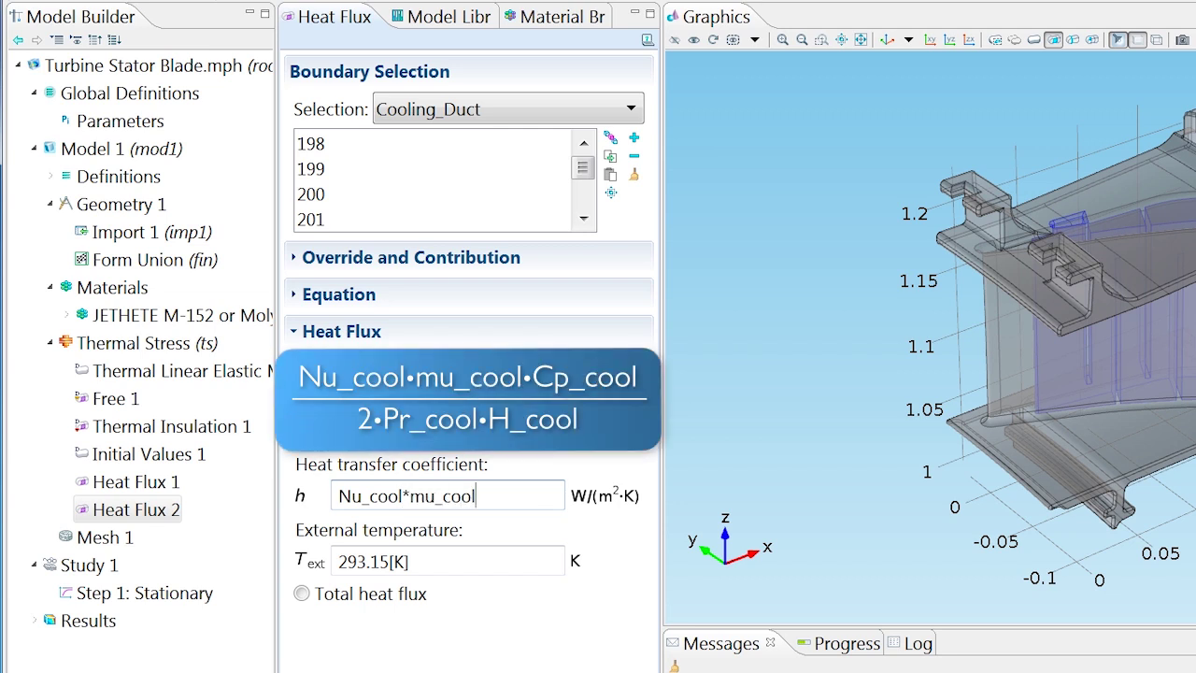
pyautogui.write('*Cp_cool/2/Pr_cool/H_cool')
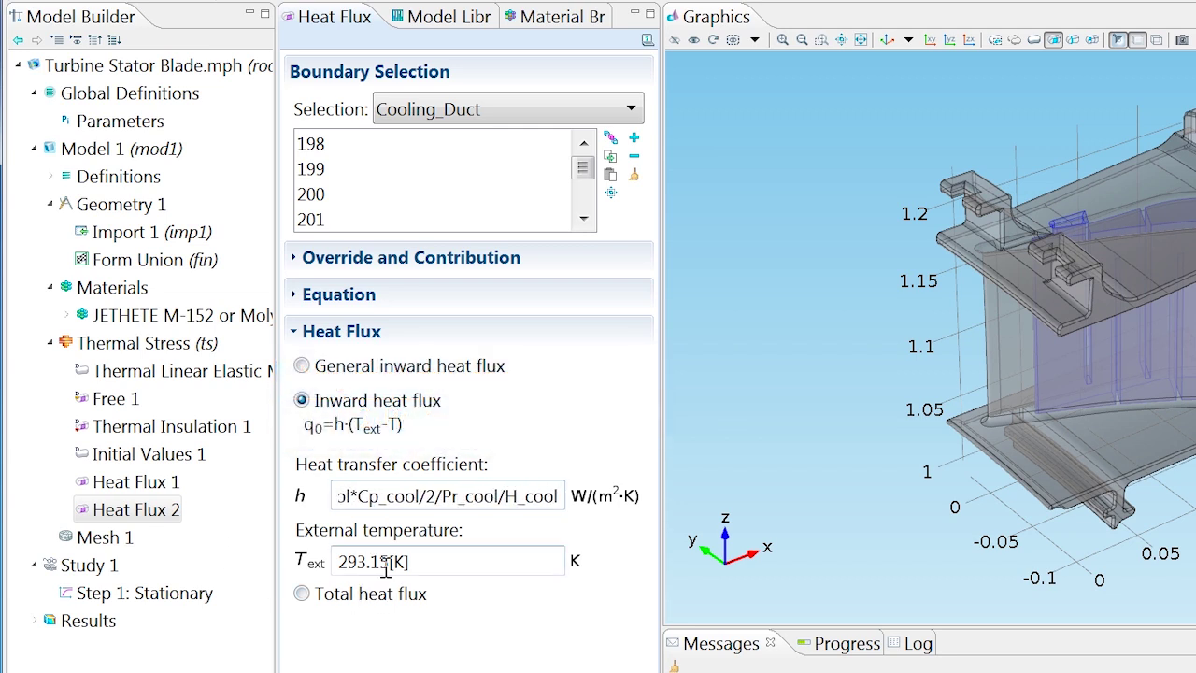
pyautogui.moveTo(387, 562); pyautogui.dragTo(278, 560)
pyautogui.write('T_cool')
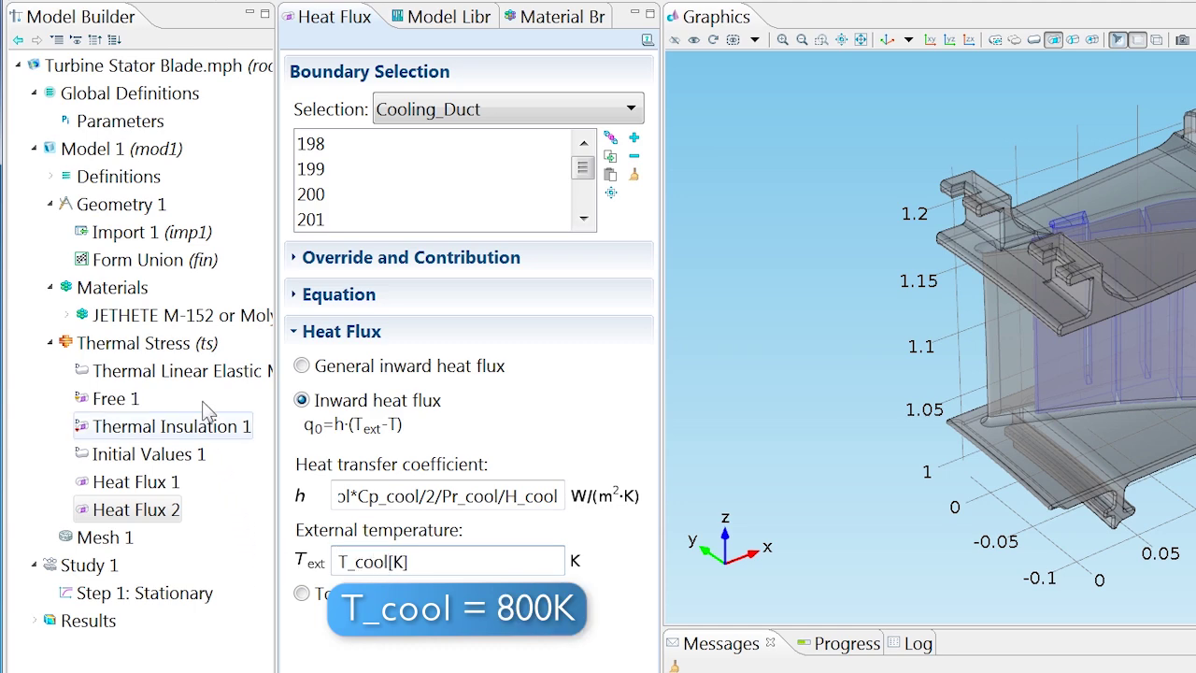
# Add a Convective Heat Flux condition to Thermal Stress on blade surface boundaries 113 and 139.
pyautogui.rightClick(192, 343)
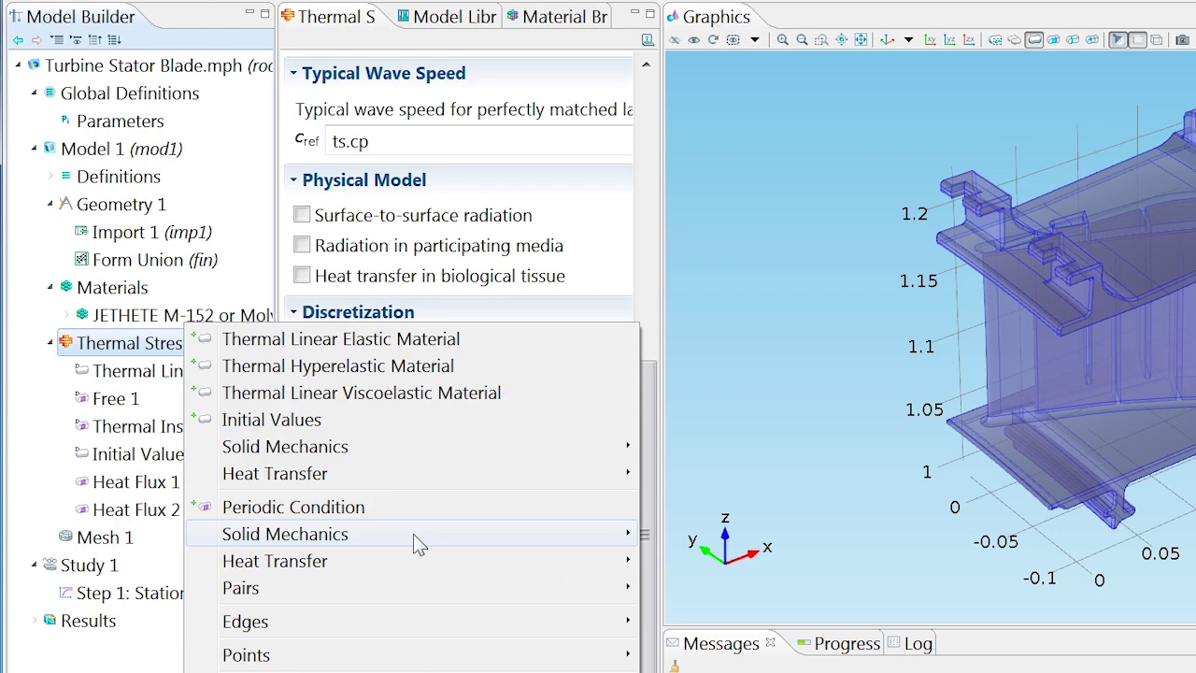
pyautogui.moveTo(411, 561)
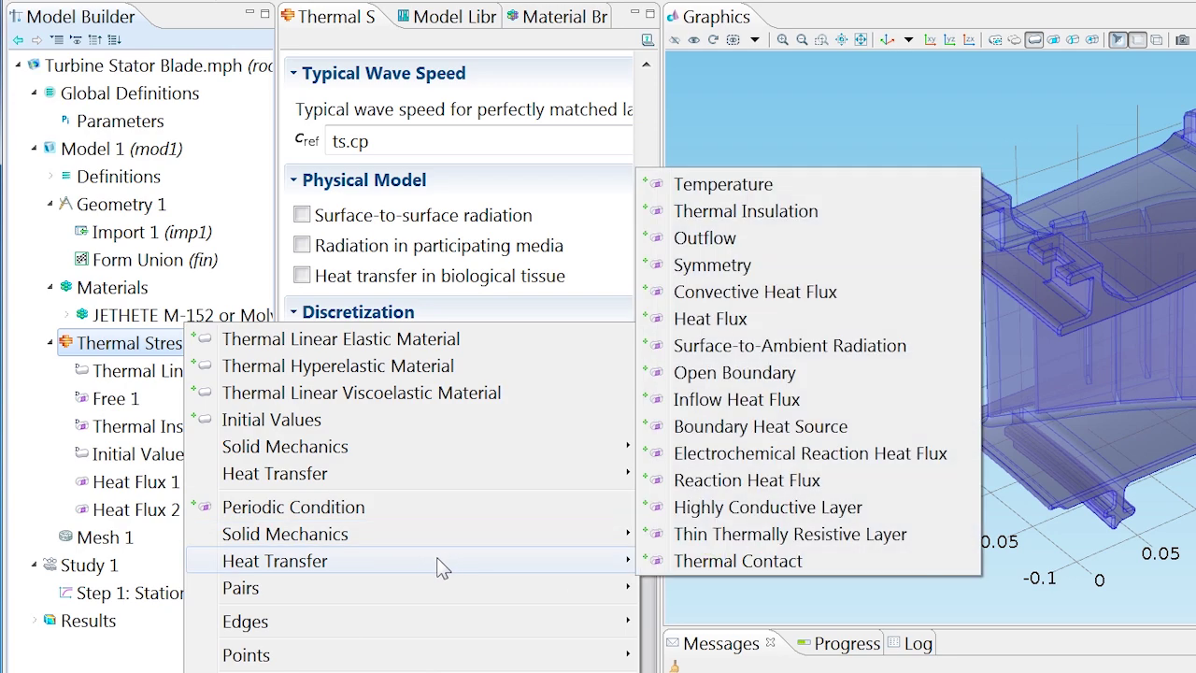
pyautogui.click(738, 292)
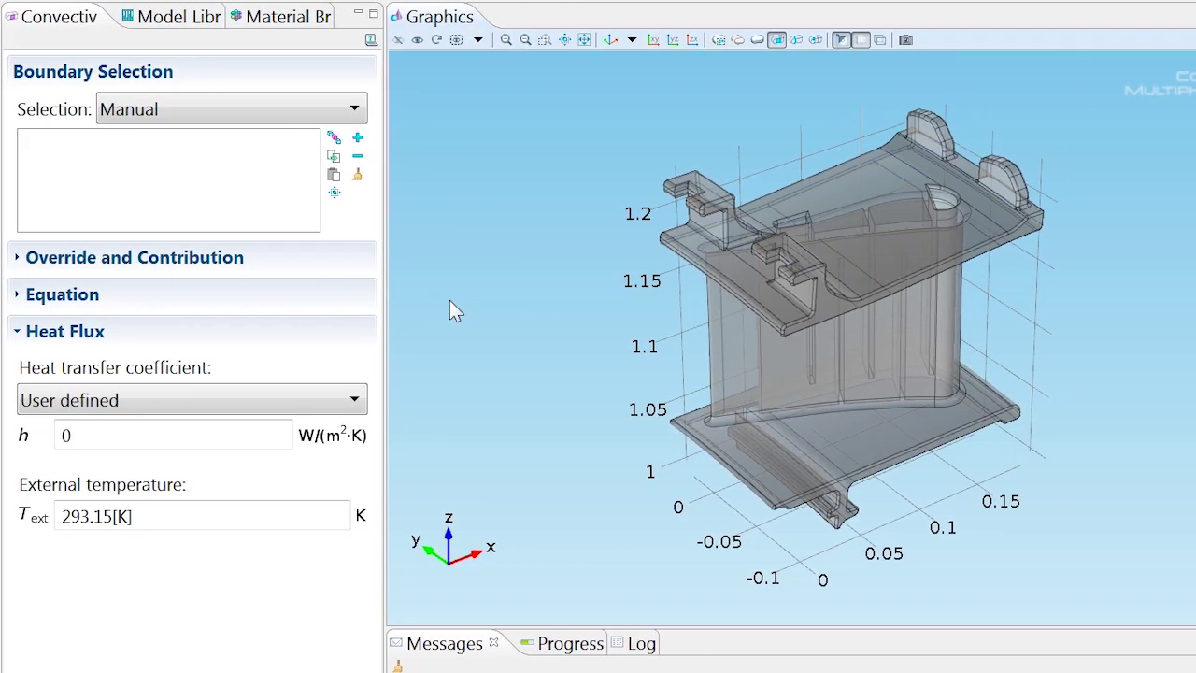
pyautogui.moveTo(451, 308); pyautogui.dragTo(863, 390)
pyautogui.click(864, 402)
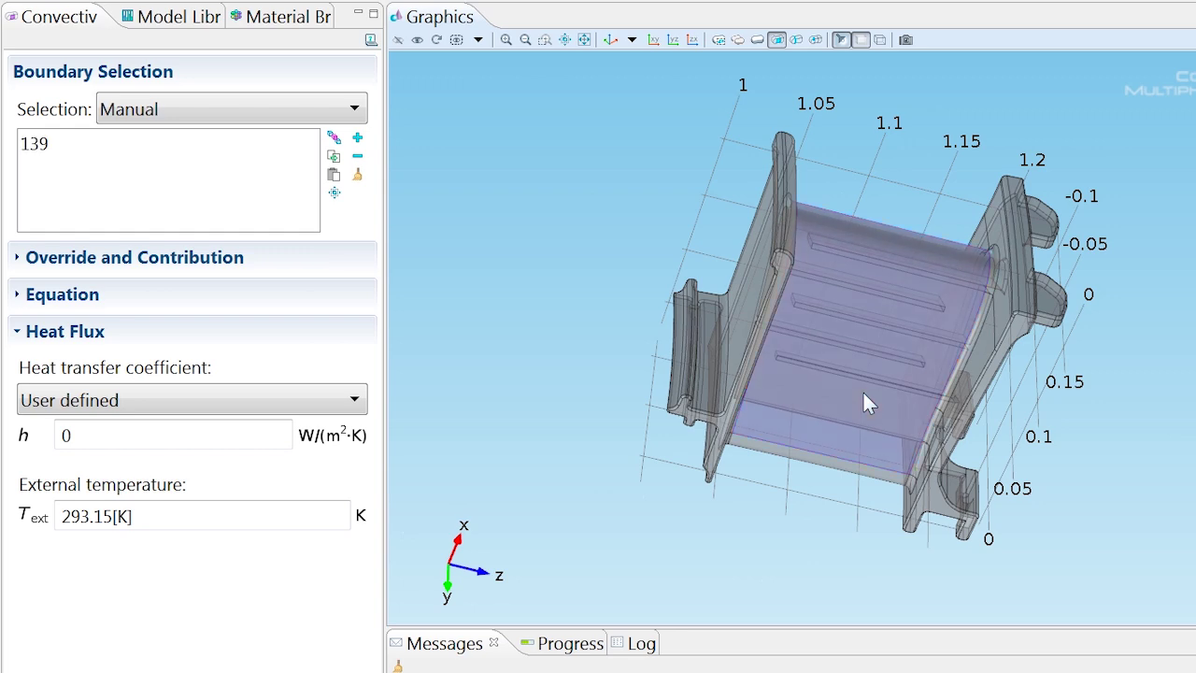
pyautogui.click(859, 466)
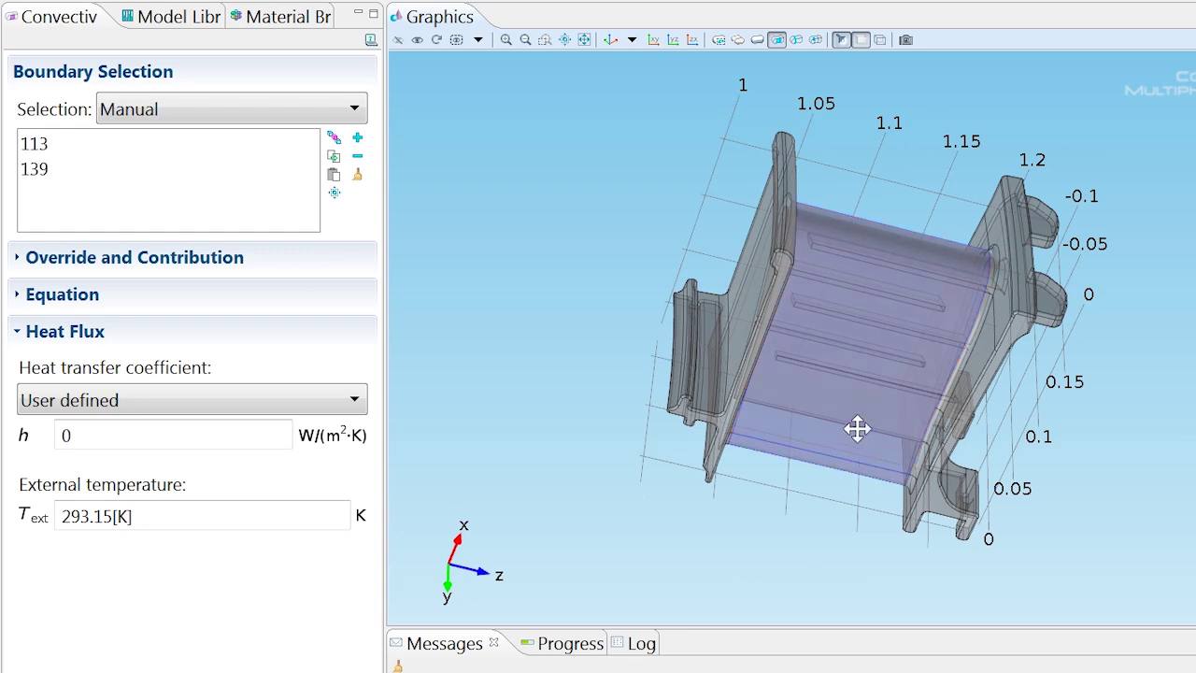
pyautogui.moveTo(858, 429); pyautogui.dragTo(854, 293)
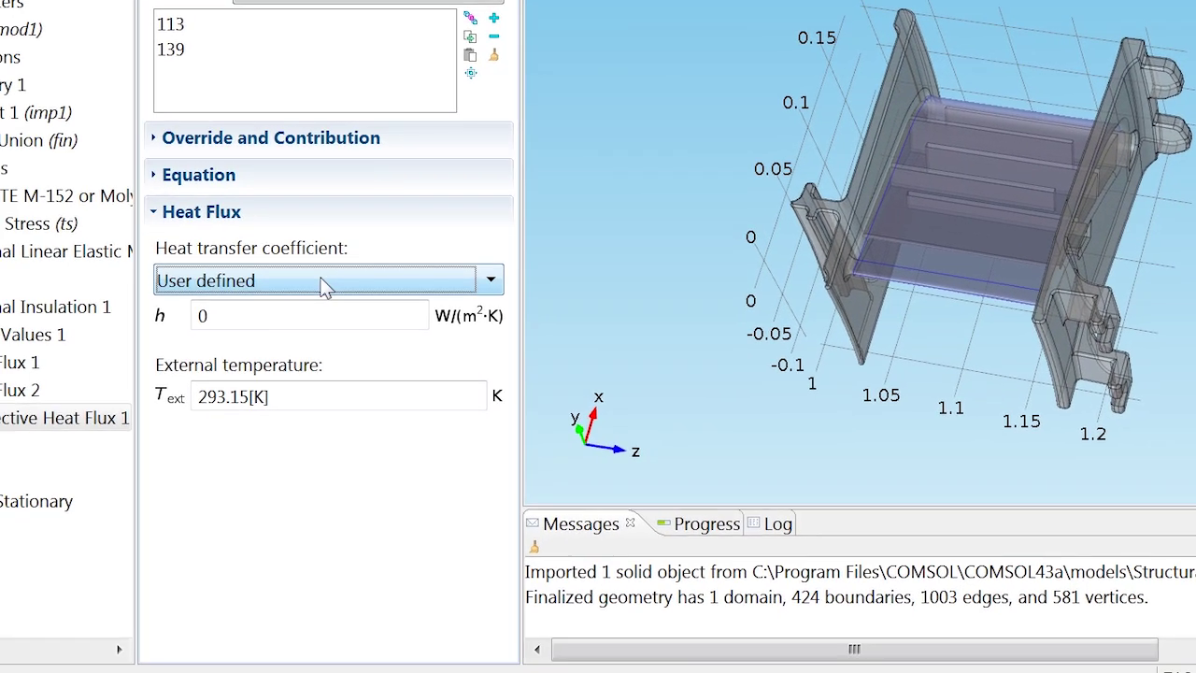
# Set the convective flux's heat transfer coefficient to External forced convection with Plate, local transfer coefficient.
pyautogui.click(322, 287)
pyautogui.click(301, 363)
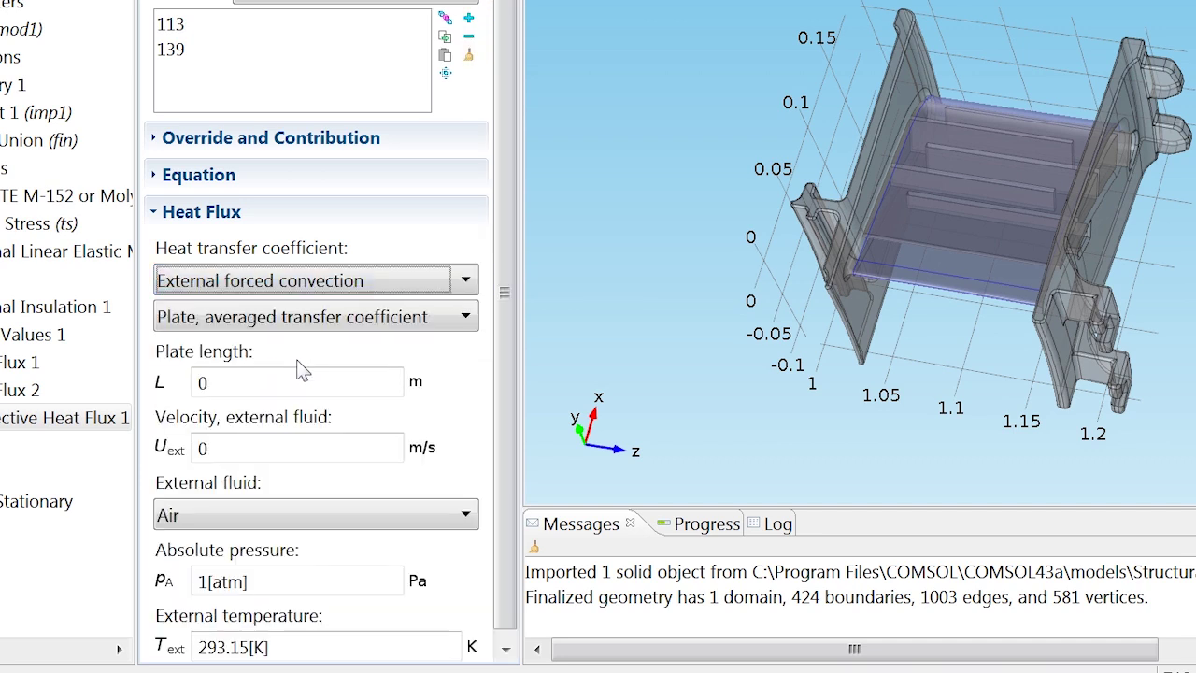
pyautogui.click(299, 322)
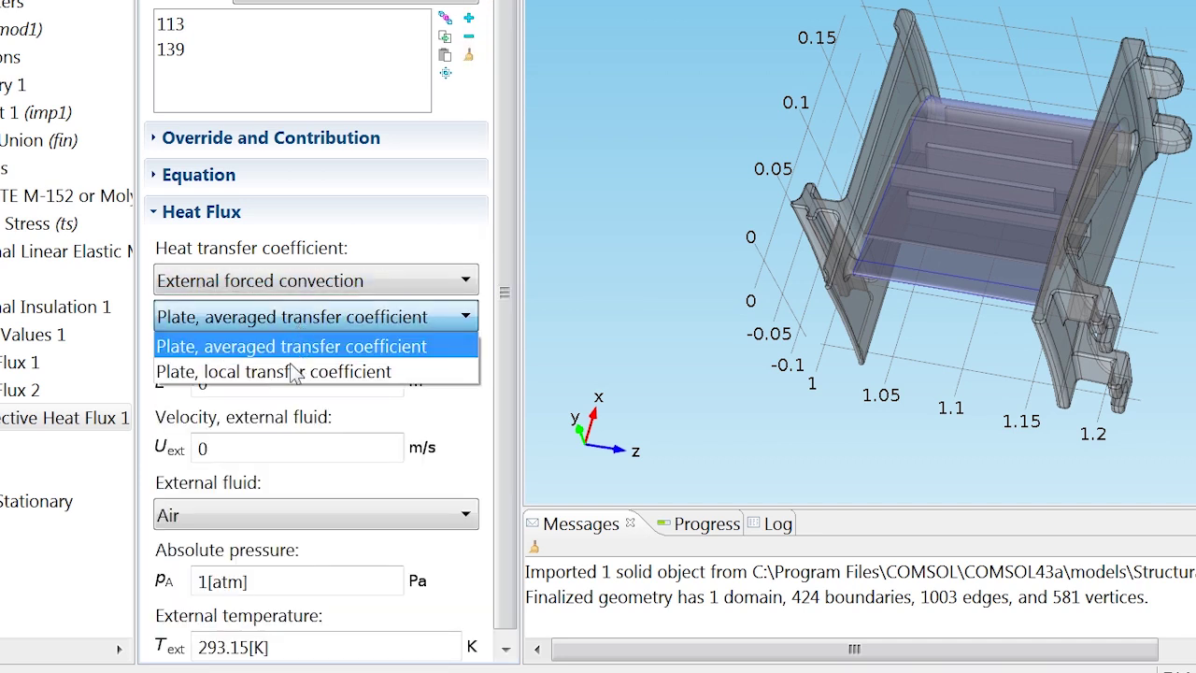
pyautogui.click(297, 367)
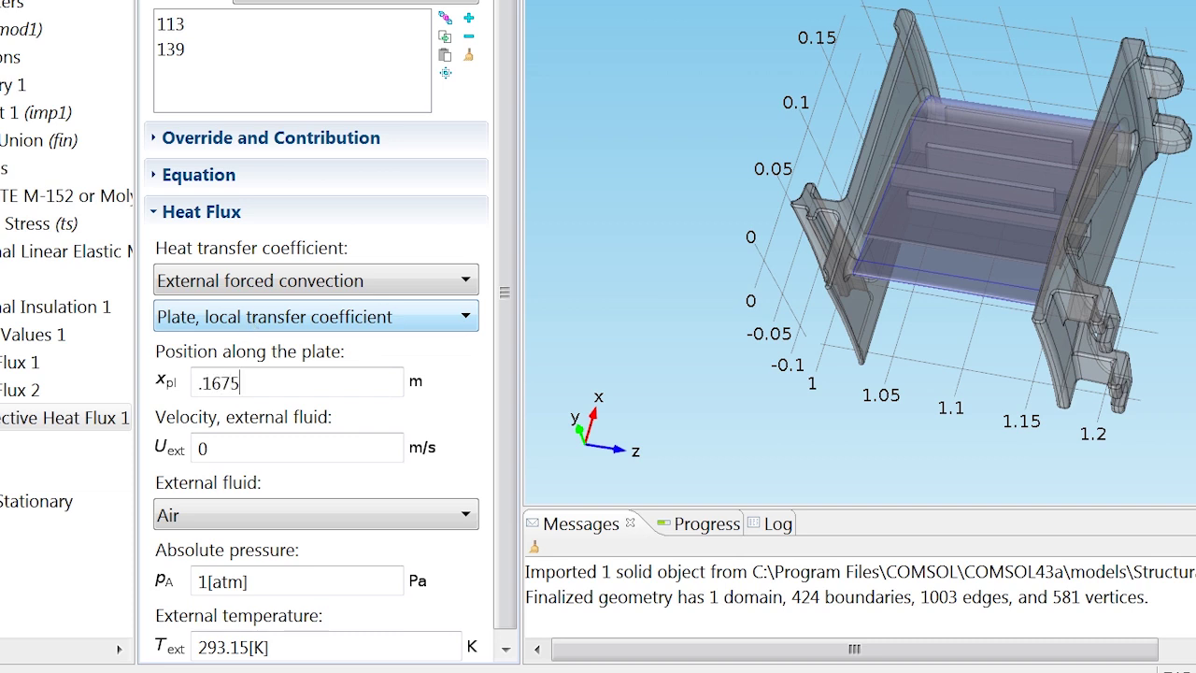
# Set the position along the plate to .1675-x, external velocity to U_up, absolute pressure to p_high and external temperature to T_gas.
pyautogui.press('Tab')
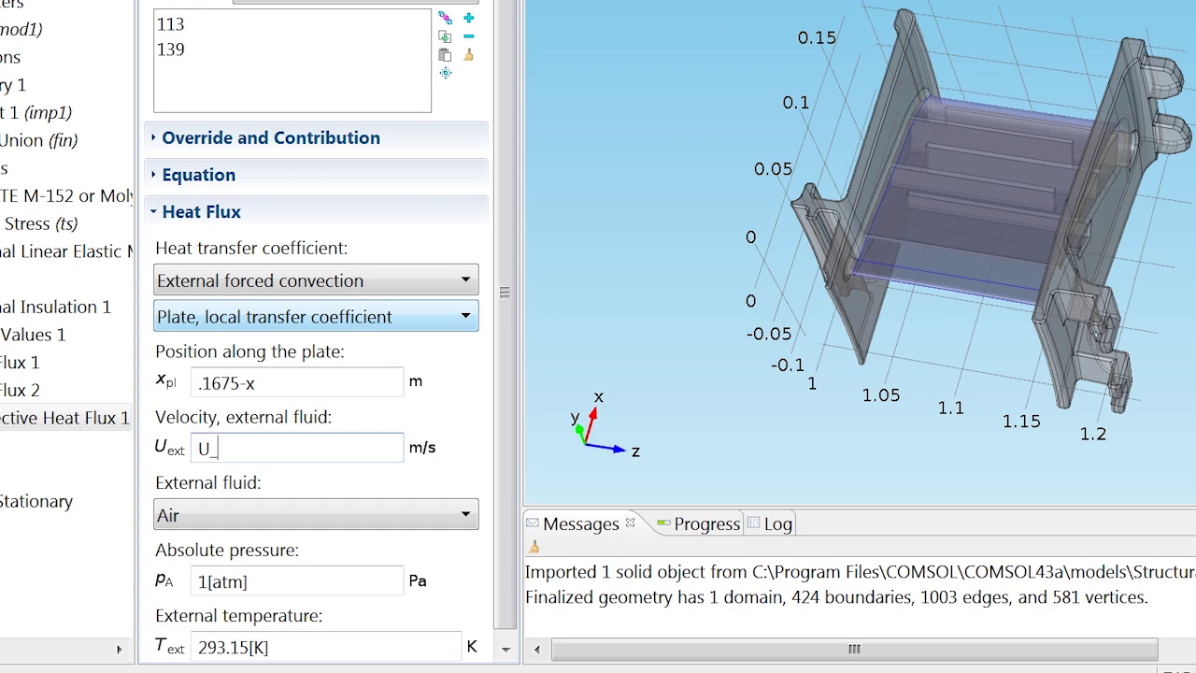
pyautogui.press('Tab')
pyautogui.press('Tab')
pyautogui.write('p')
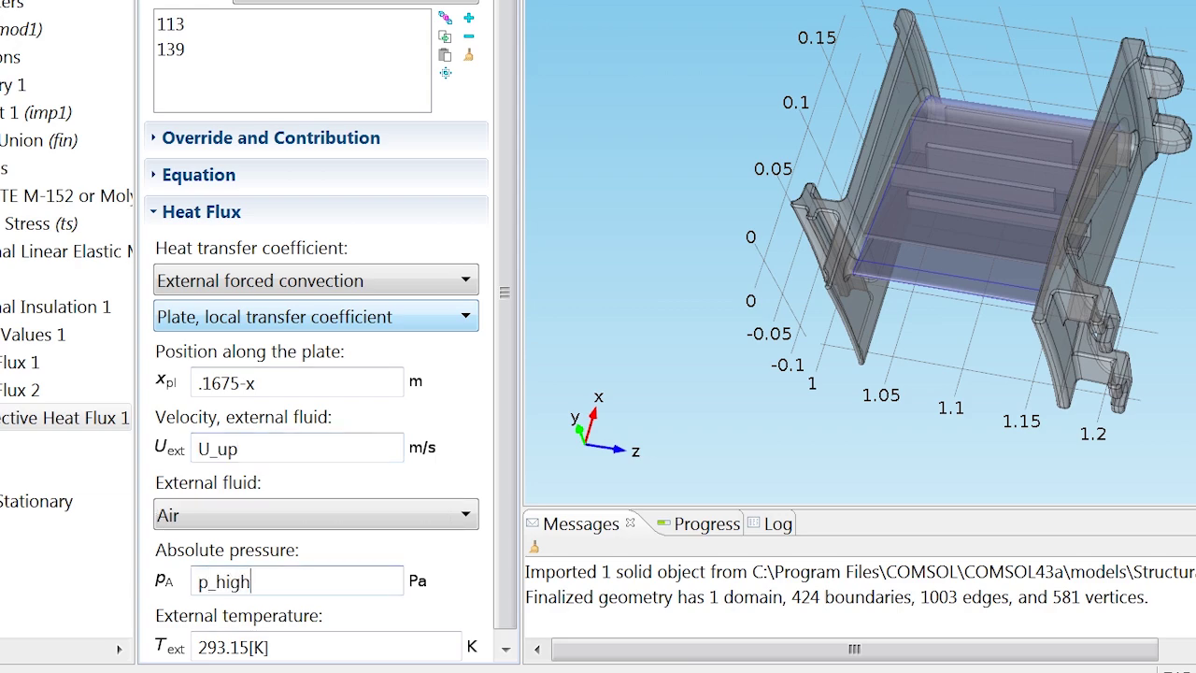
pyautogui.press('Tab')
pyautogui.write('T_')
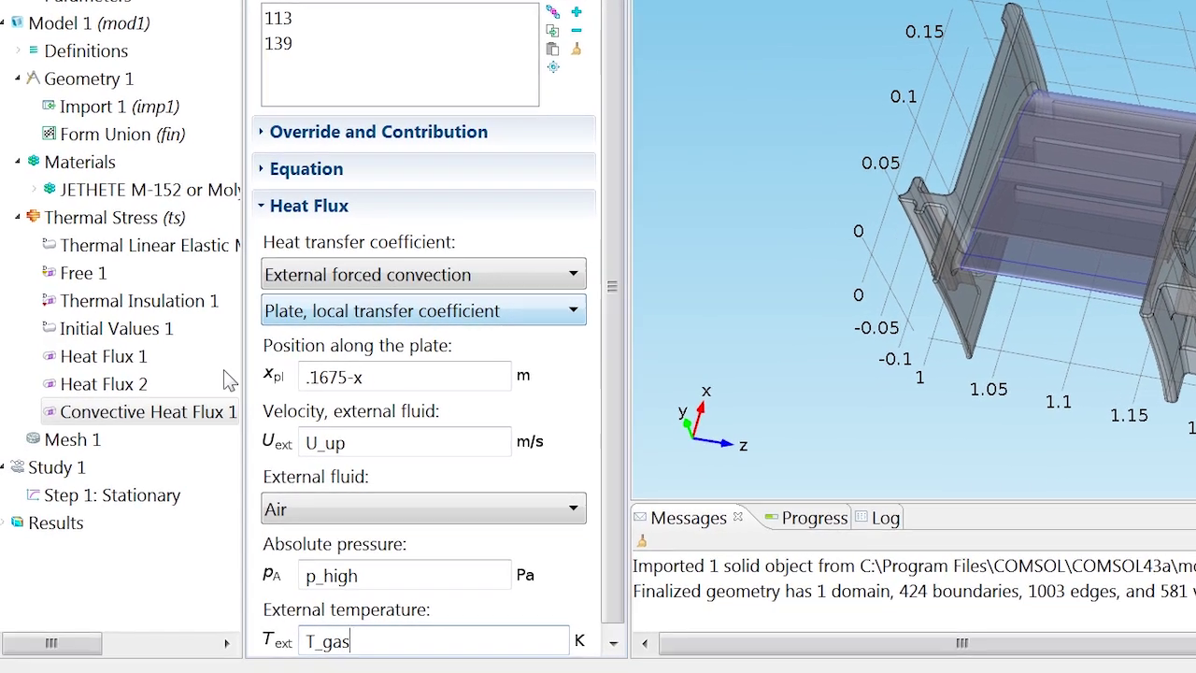
# Duplicate Convective Heat Flux 1 and replace the copy's boundaries with 112 and 284 on the opposite side of the blade.
pyautogui.rightClick(39, 412)
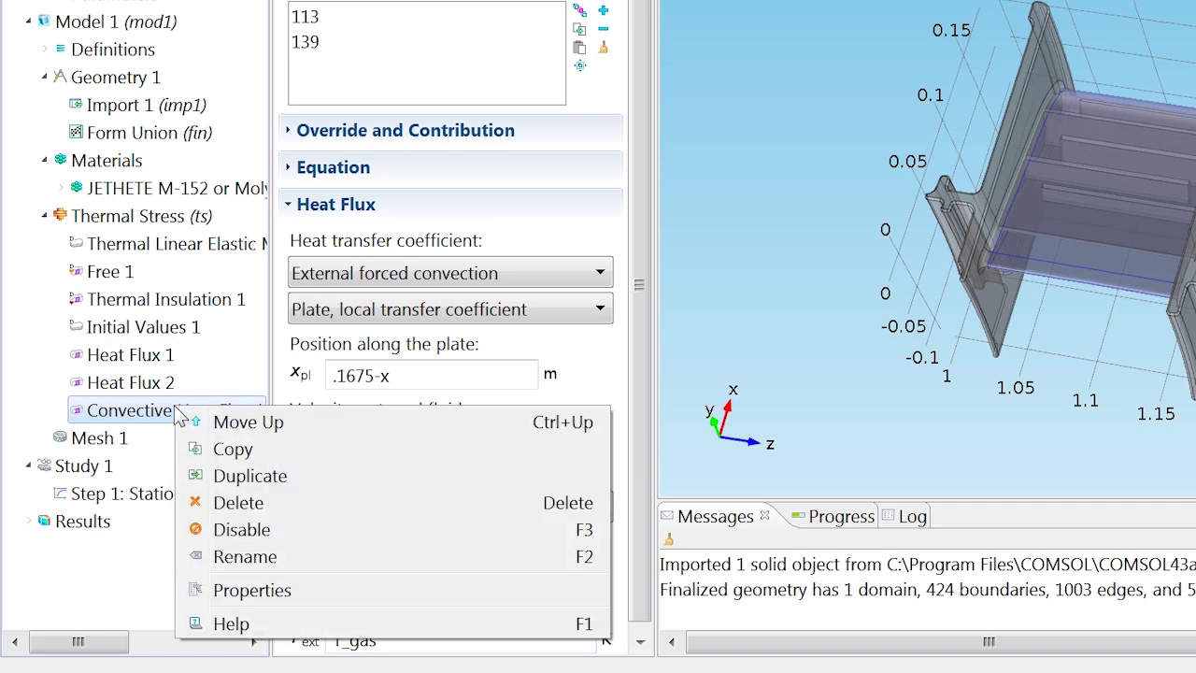
pyautogui.click(238, 477)
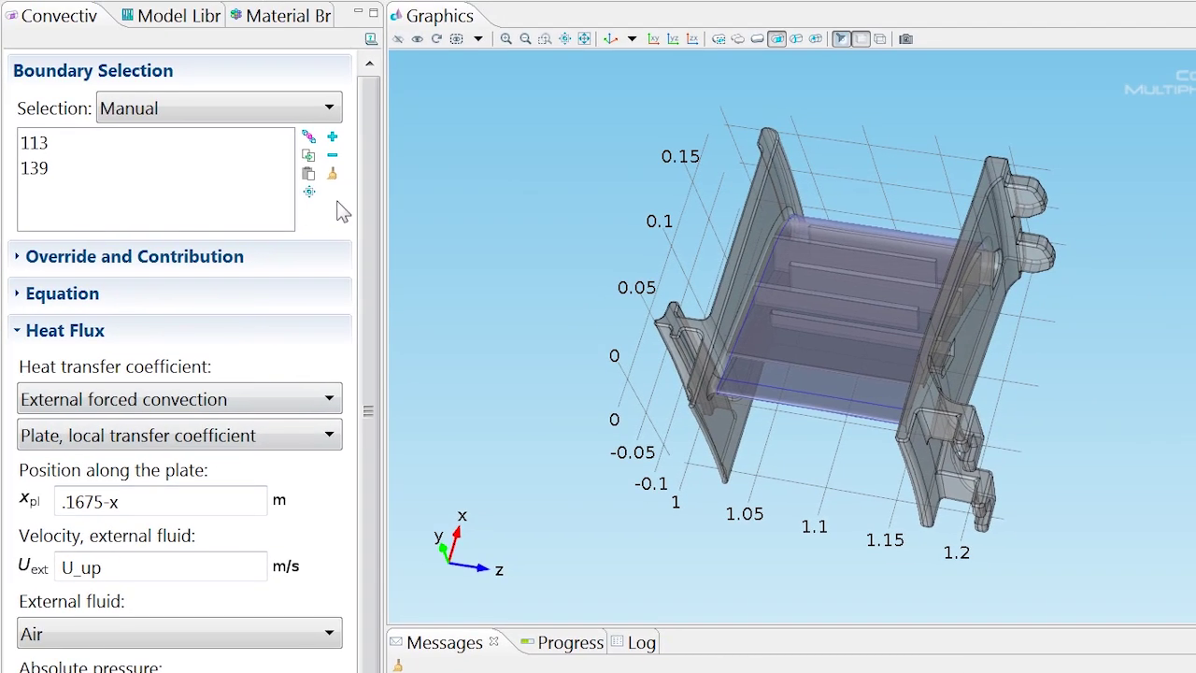
pyautogui.click(494, 97)
pyautogui.moveTo(723, 184); pyautogui.dragTo(915, 204)
pyautogui.moveTo(752, 281); pyautogui.dragTo(832, 298)
pyautogui.click(835, 298)
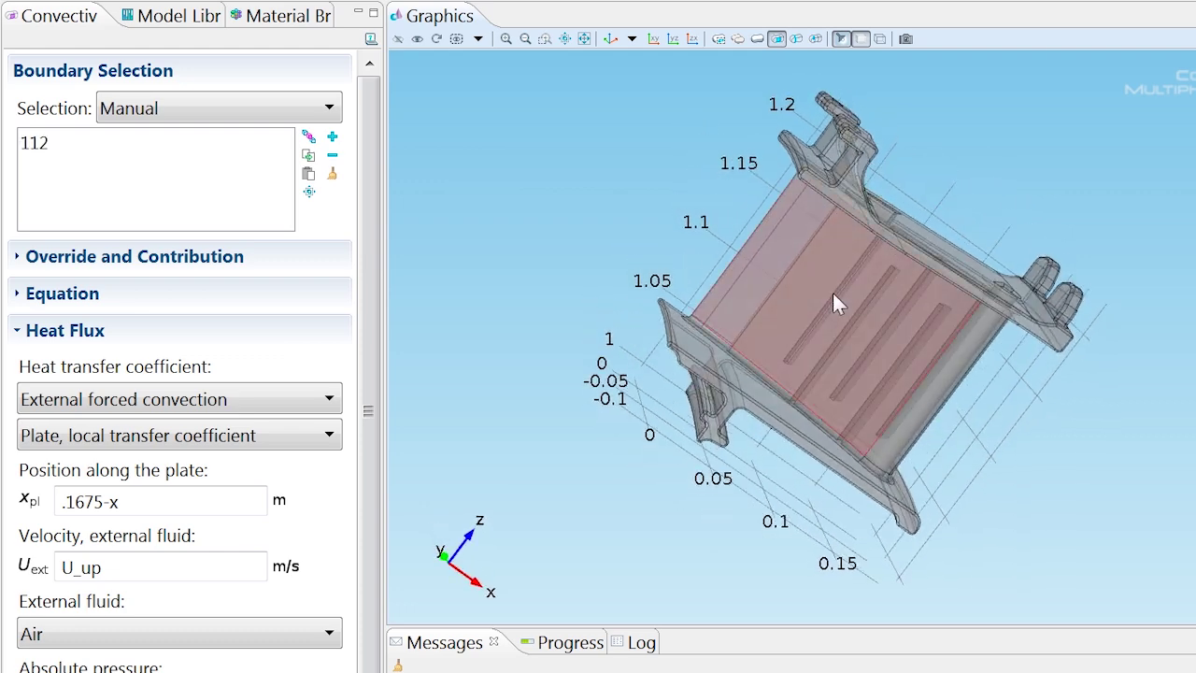
pyautogui.click(940, 376)
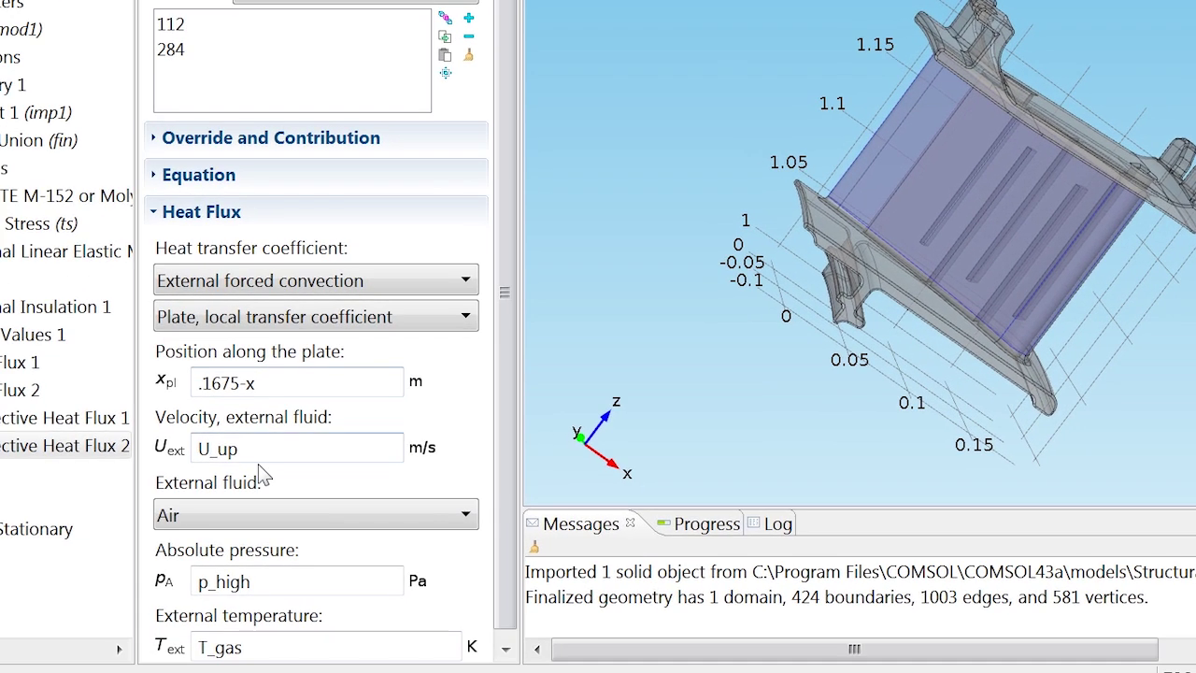
# Set Convective Heat Flux 2's external fluid velocity to U_down and duplicate the condition.
pyautogui.click(172, 534)
pyautogui.press('BackSpace')
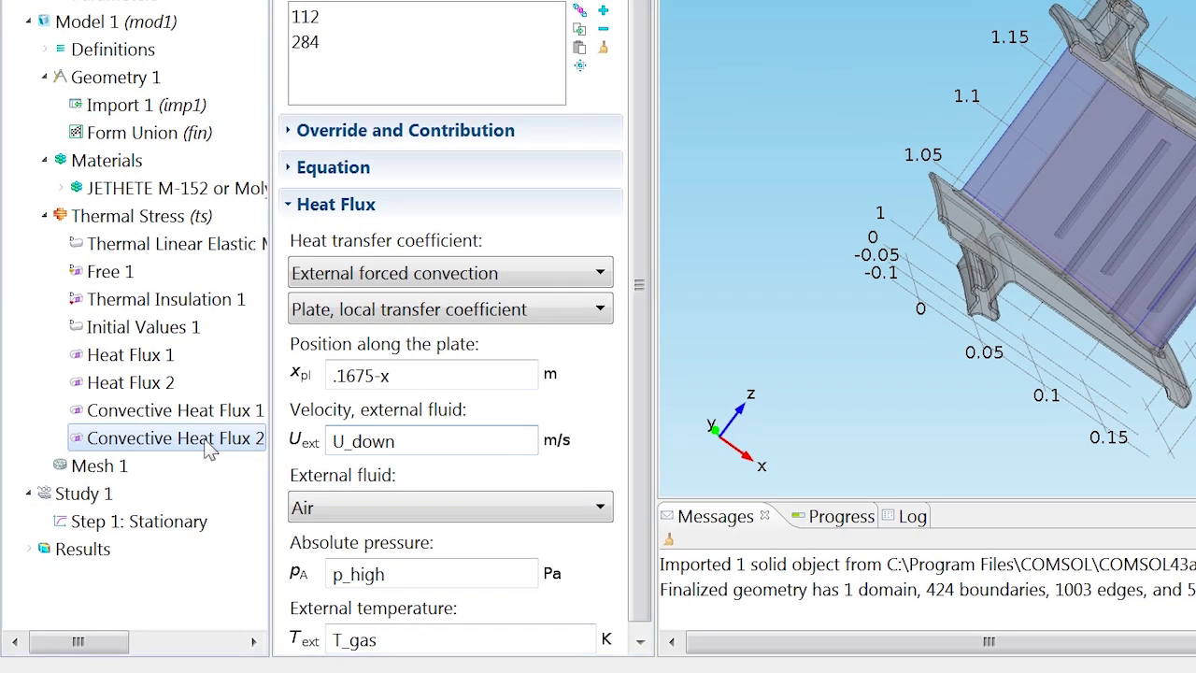
pyautogui.rightClick(73, 452)
pyautogui.click(273, 509)
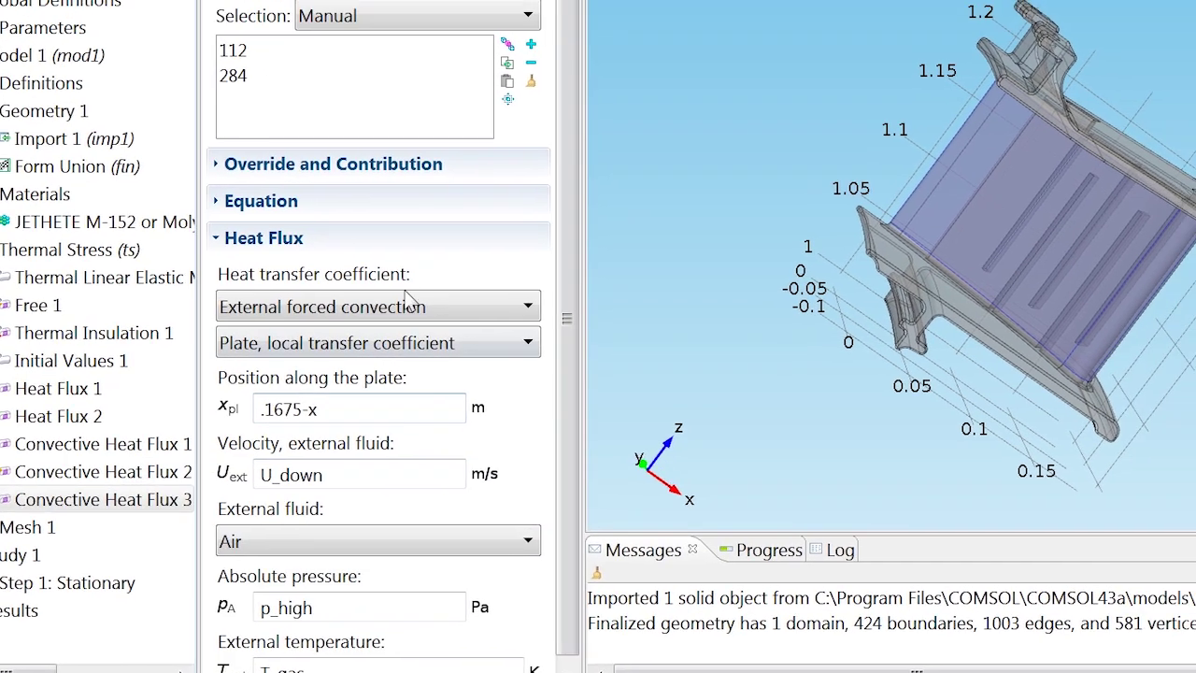
# Replace the new copy's boundaries with 17, 26, 94-97, 140, 141, 208, 210, 211, 213, 258, 261-263, 278, 279, 288, 289 and 292.
pyautogui.click(604, 49)
pyautogui.click(308, 174)
pyautogui.write('17, 26, 94-97, 140, 141, 208, 210, 211, 213, 258, 261-263, 278, 279, 288, 289, and 292')
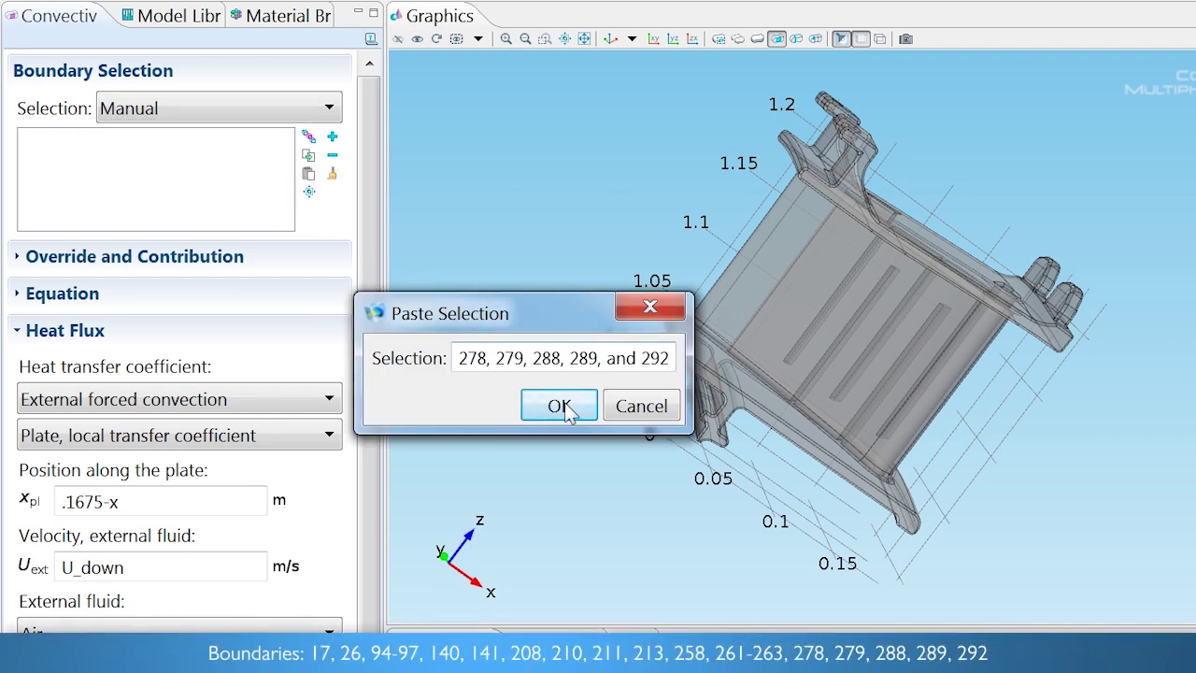
pyautogui.click(558, 405)
pyautogui.moveTo(703, 397); pyautogui.dragTo(917, 313)
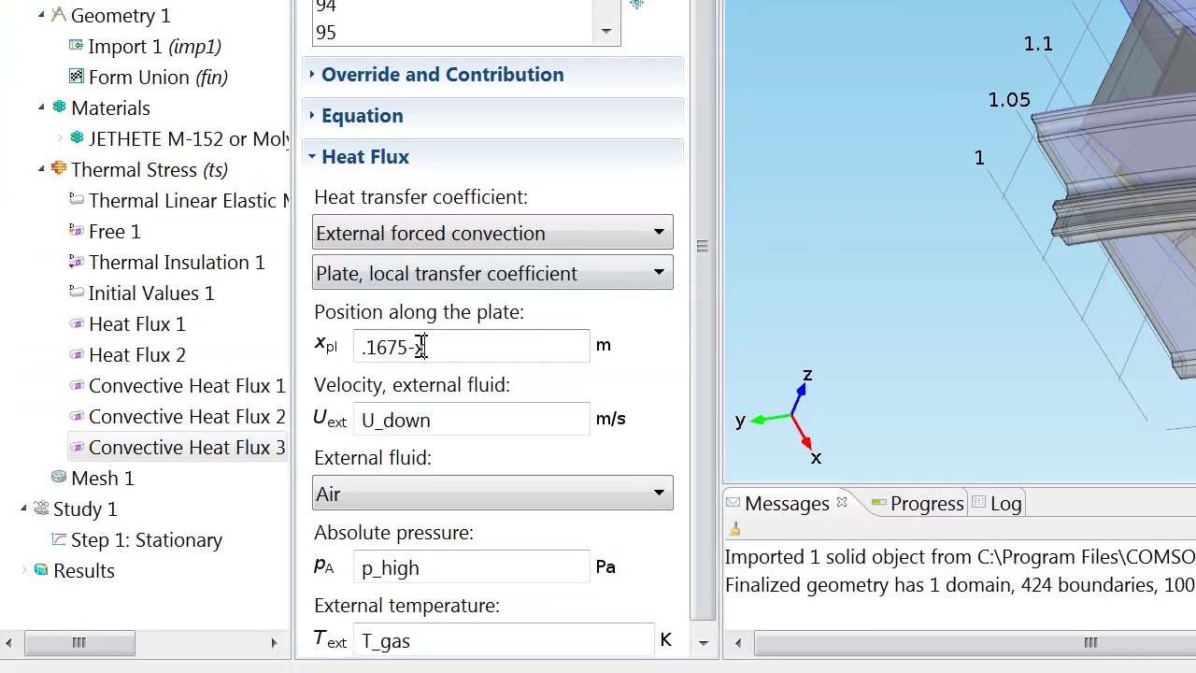
# Set Convective Heat Flux 3's position along the plate to .19-x and its external fluid velocity to U_side.
pyautogui.moveTo(422, 346); pyautogui.dragTo(309, 347)
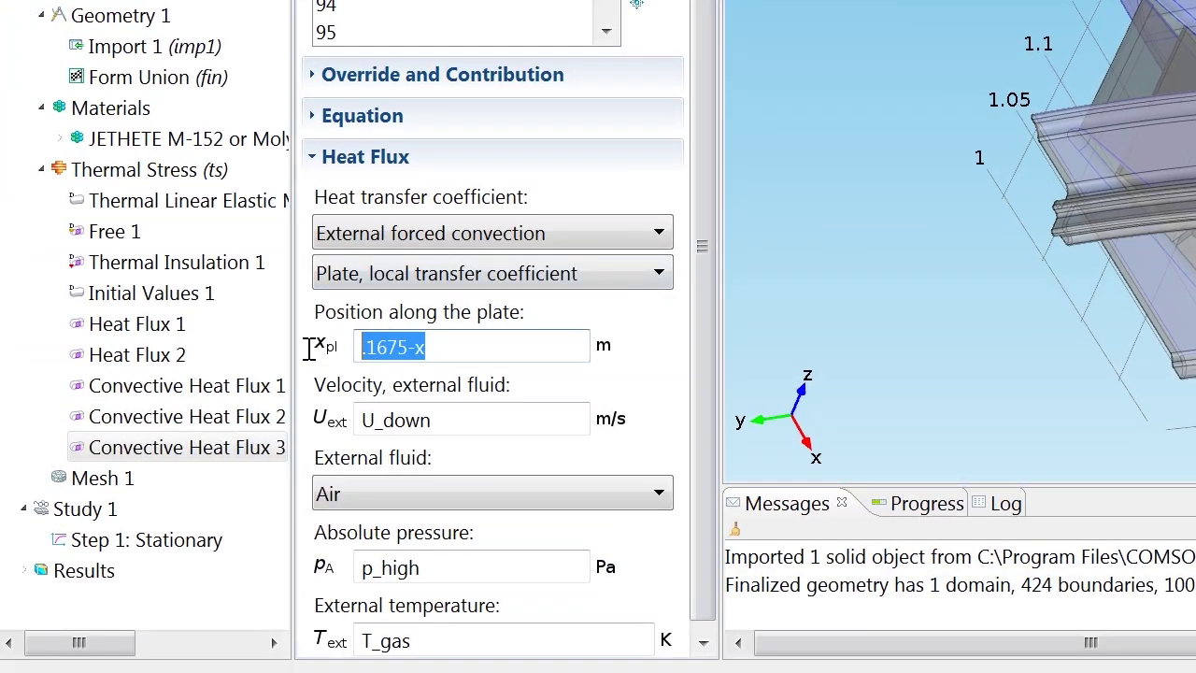
pyautogui.write('.19')
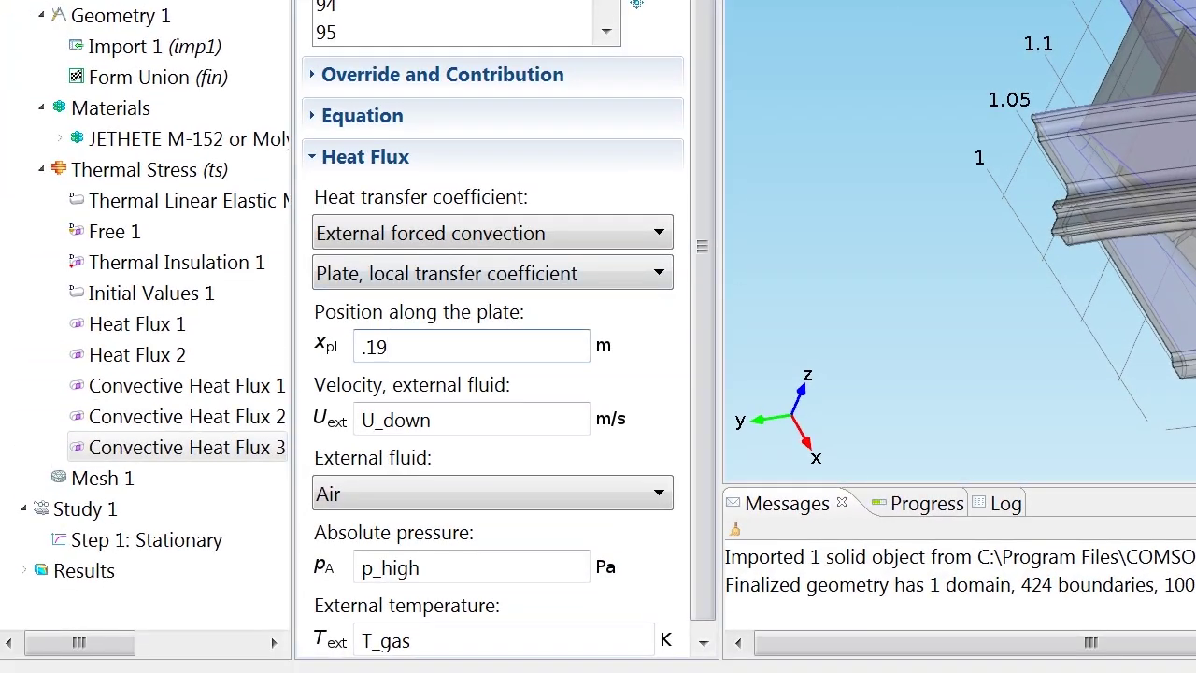
pyautogui.write('-x')
pyautogui.press('Tab')
pyautogui.write('U_')
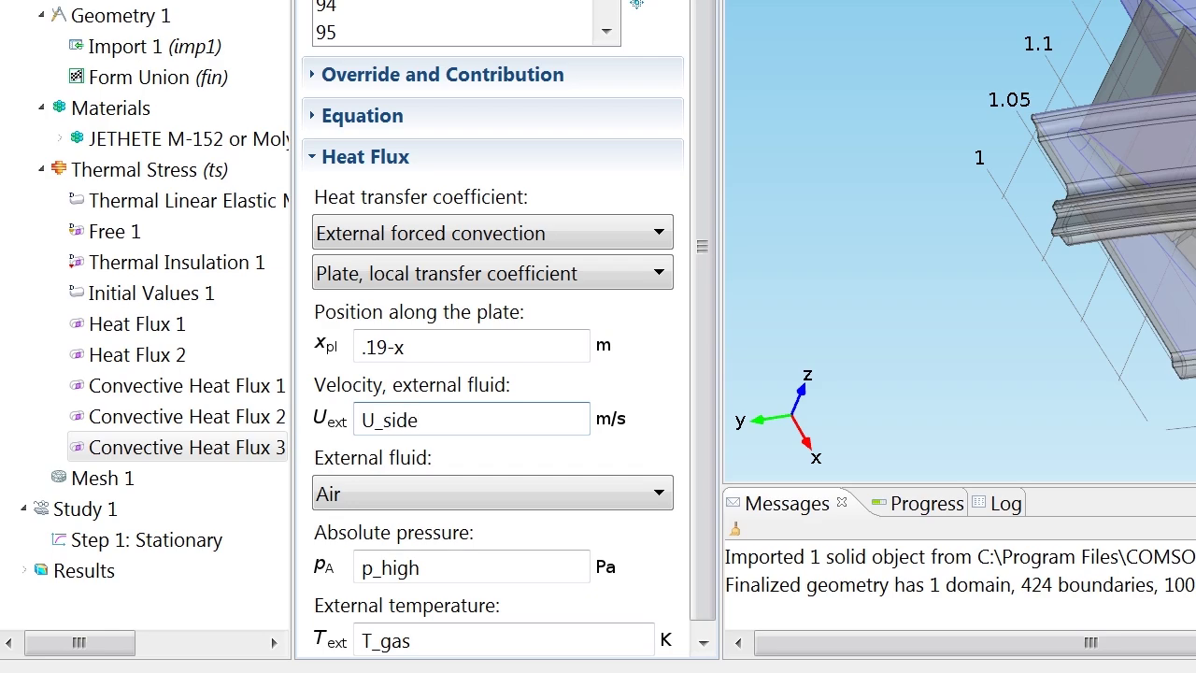
pyautogui.write('side')
# Add a Roller constraint to Thermal Stress on boundaries 116, 122 and 189.
pyautogui.rightClick(131, 170)
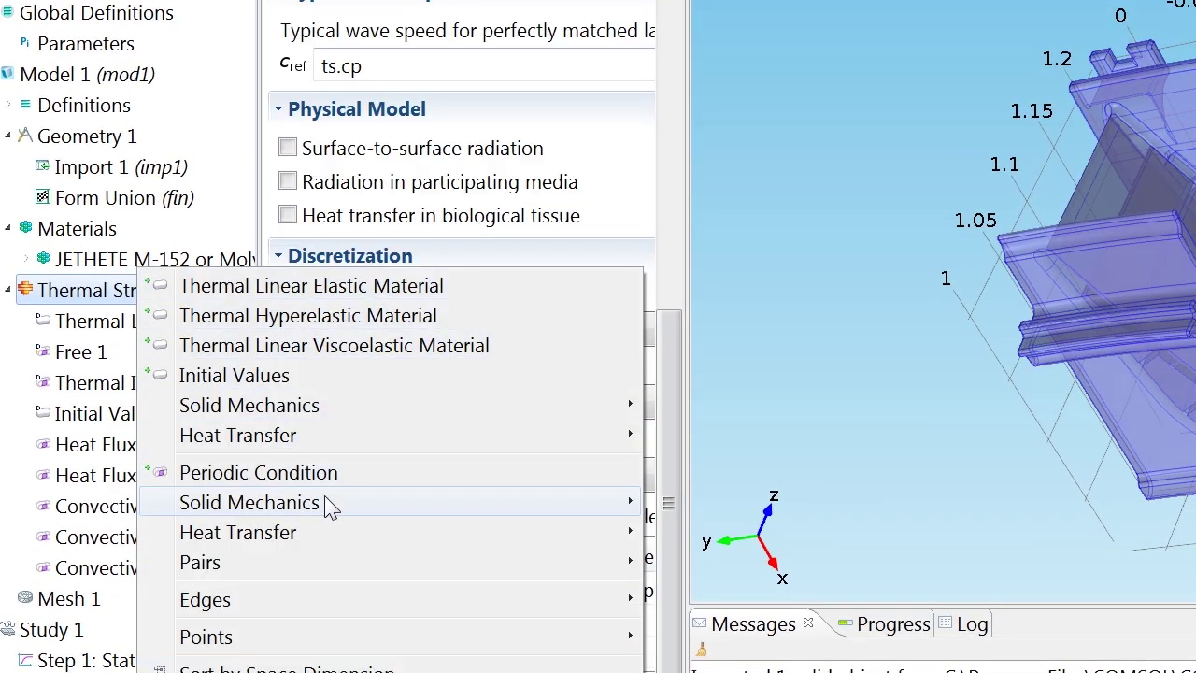
pyautogui.moveTo(332, 504)
pyautogui.click(725, 285)
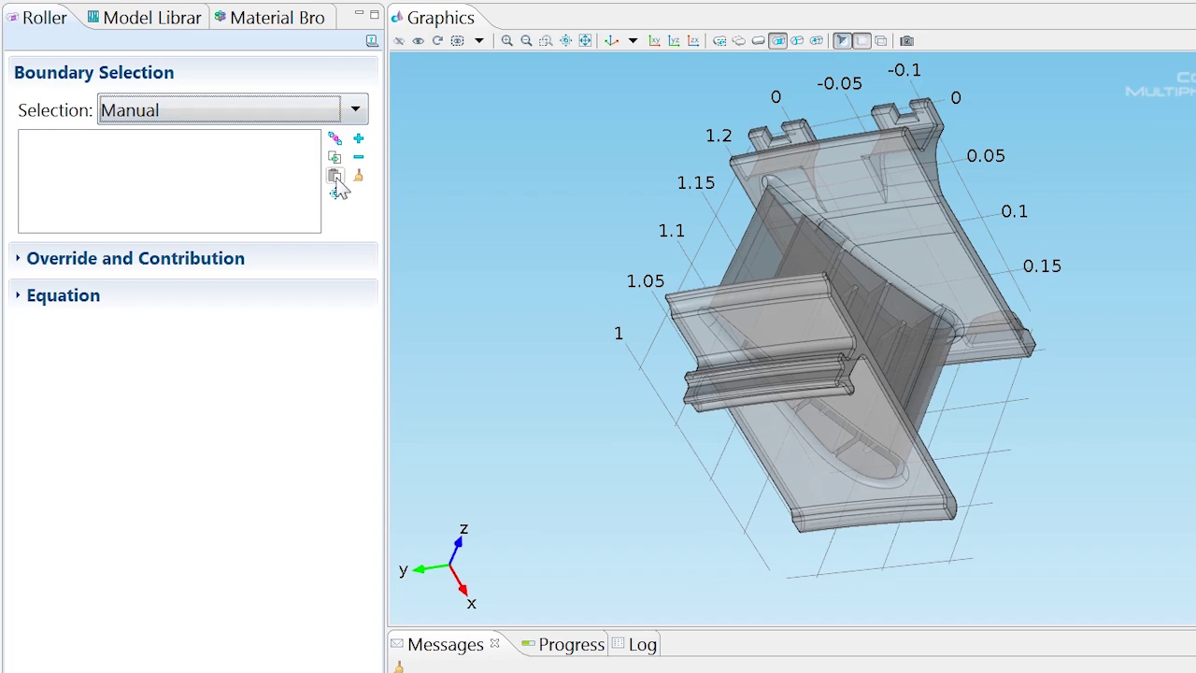
pyautogui.click(335, 177)
pyautogui.write('116')
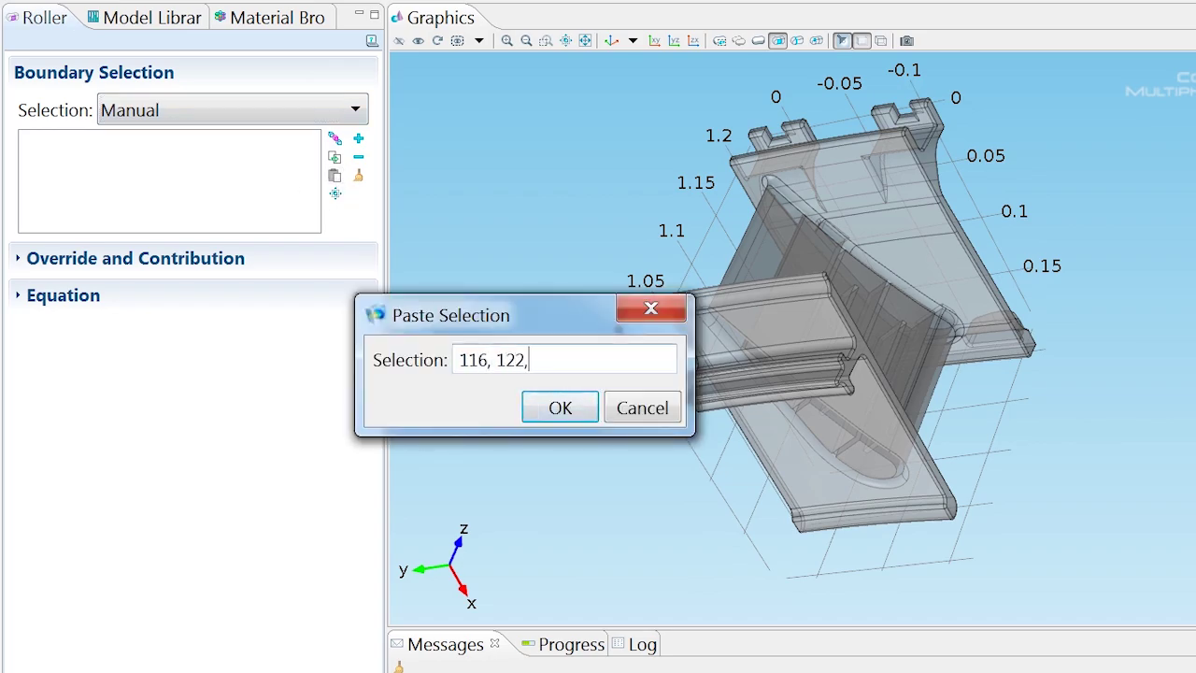
pyautogui.press('Return')
pyautogui.moveTo(728, 244); pyautogui.dragTo(879, 309)
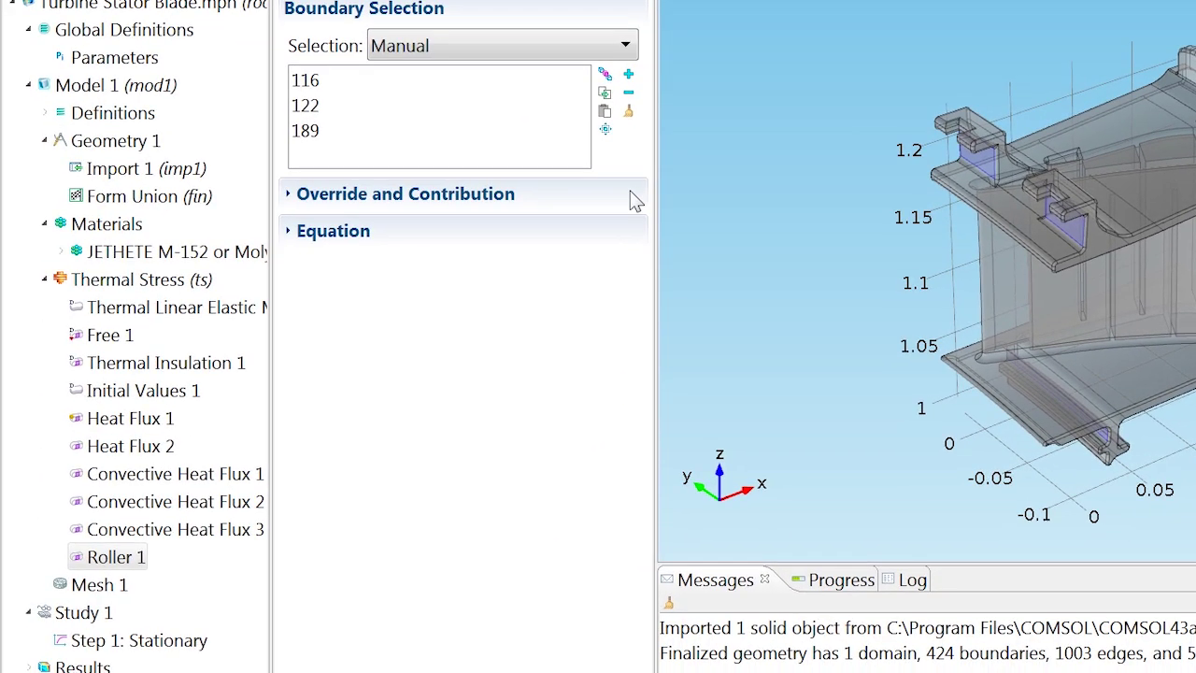
# Add a Spring Foundation on the two rounded lug faces, boundaries 406 and 408, and open its x spring constant for editing.
pyautogui.rightClick(131, 280)
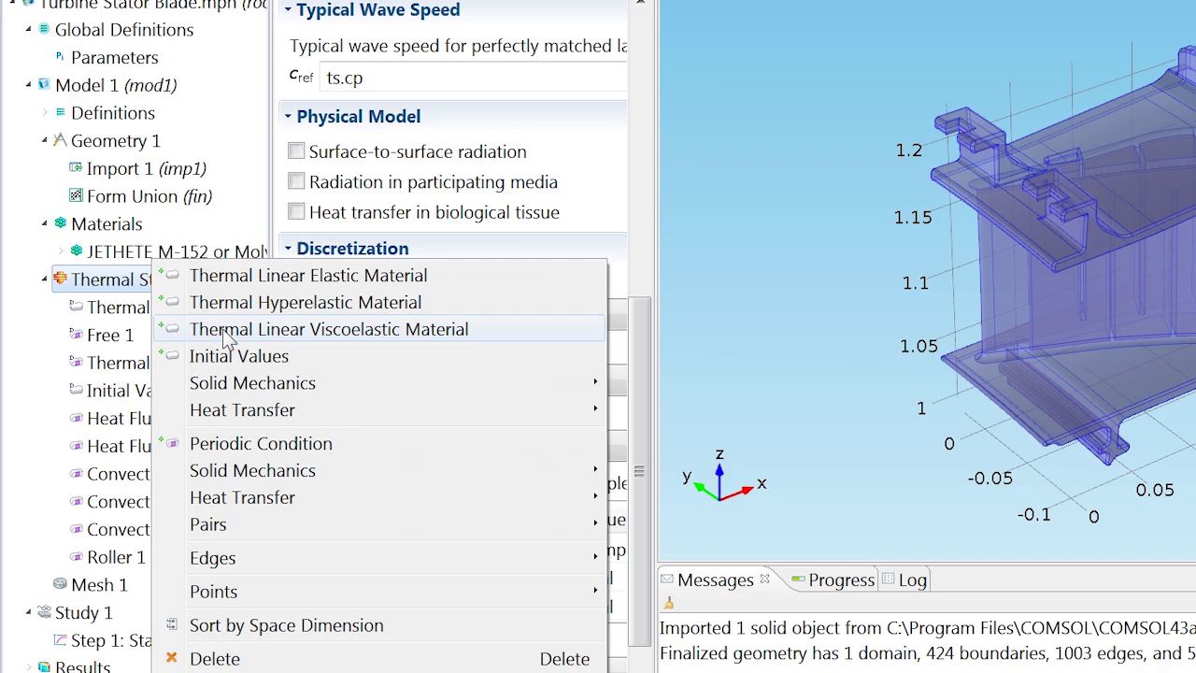
pyautogui.moveTo(476, 484)
pyautogui.click(712, 389)
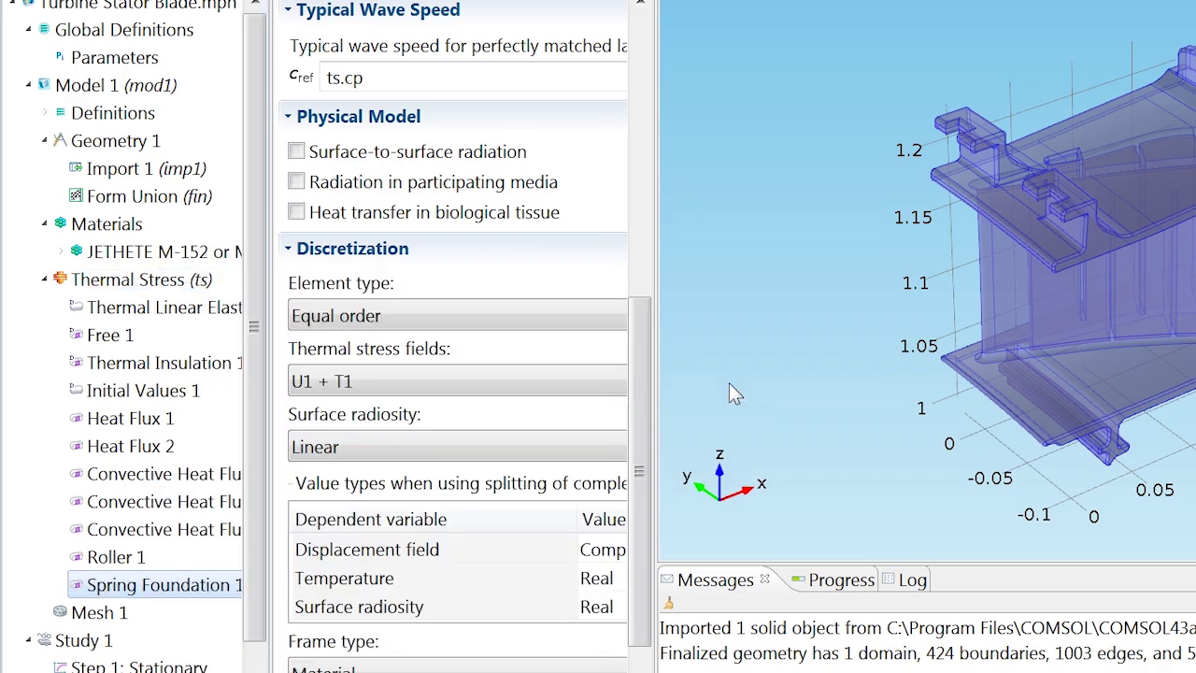
pyautogui.moveTo(891, 257); pyautogui.dragTo(933, 200)
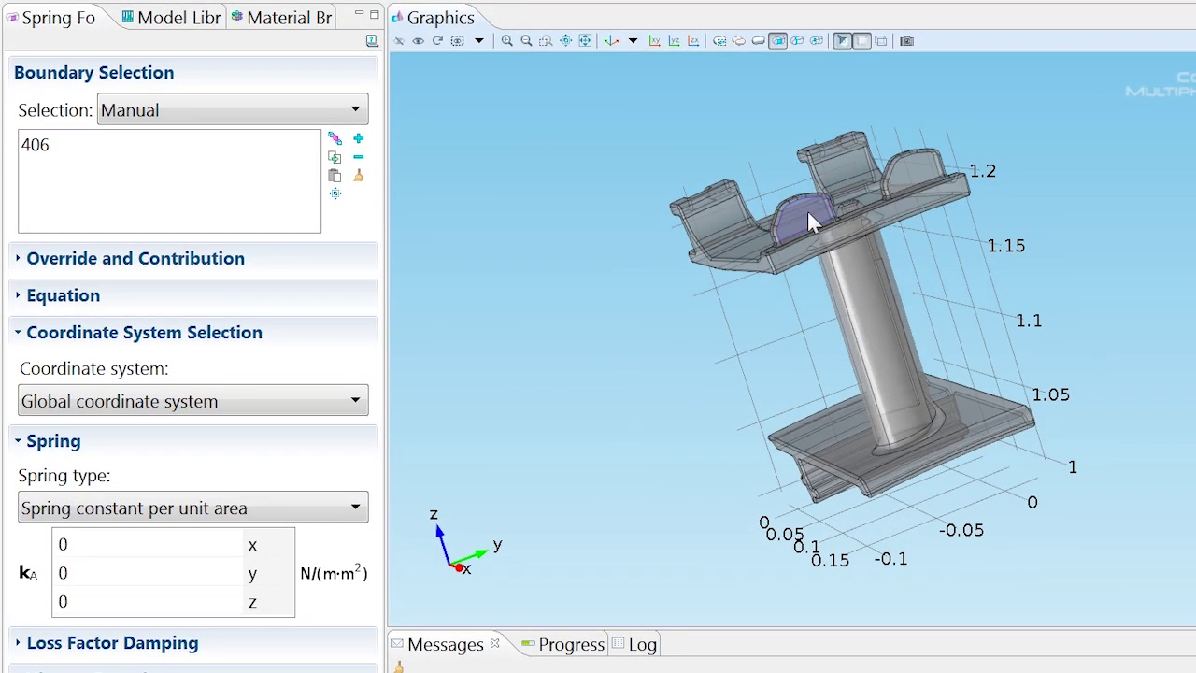
pyautogui.click(931, 163)
pyautogui.click(83, 545)
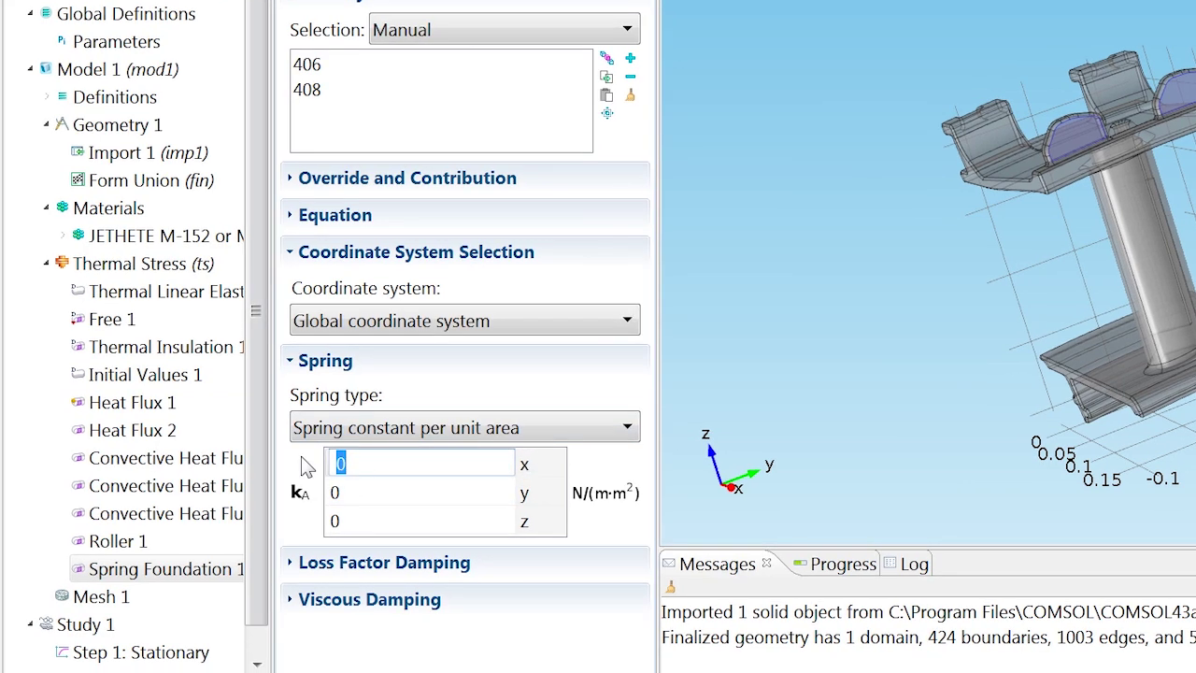
# Add a second Spring Foundation on boundaries 72, 78, 168, 229, 300-306, 308-313, 315-322, 347-351, 353, 363-364, 374, 376, 381, 391-392, 402, 407, 409, 419.
pyautogui.rightClick(177, 263)
pyautogui.moveTo(465, 467)
pyautogui.click(738, 374)
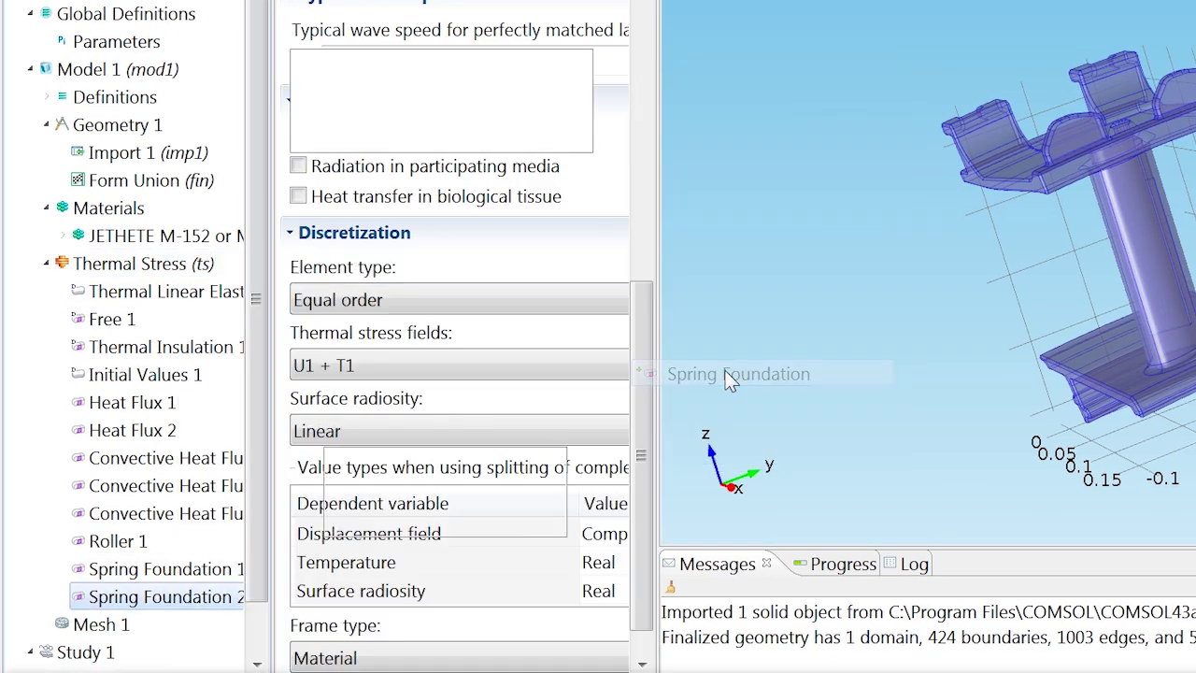
pyautogui.click(334, 176)
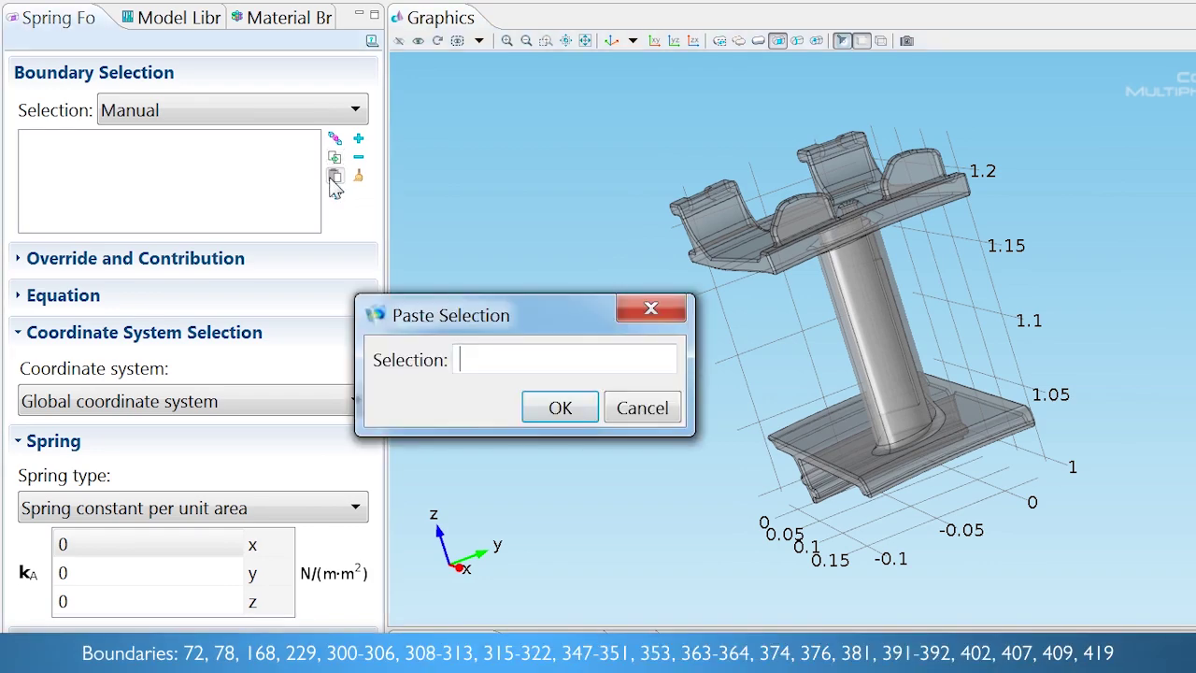
pyautogui.write('72, 78, 168, 229, 300-306, 308-313, 315-322, 347-351, 353, 363-364, 374, 376, 381, 391-392, 402, 407, 409, 419')
pyautogui.click(560, 407)
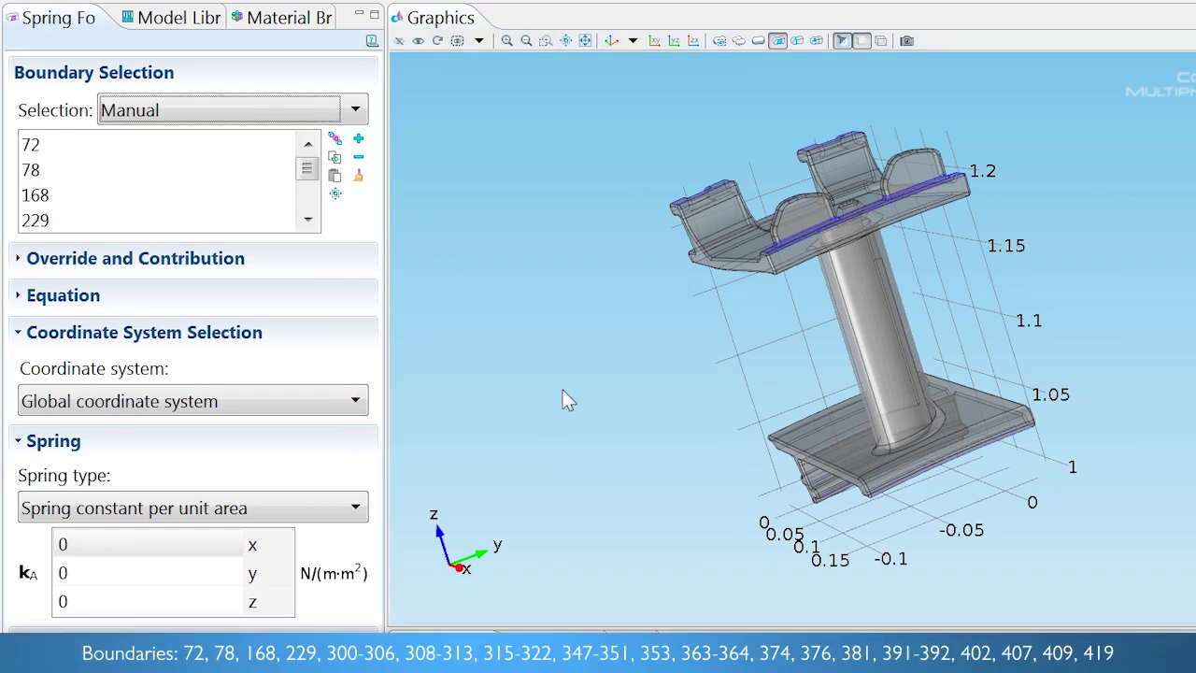
# Set the z component of Spring Foundation 2's spring constant per unit area to 1e10.
pyautogui.moveTo(564, 400); pyautogui.dragTo(804, 309)
pyautogui.click(611, 40)
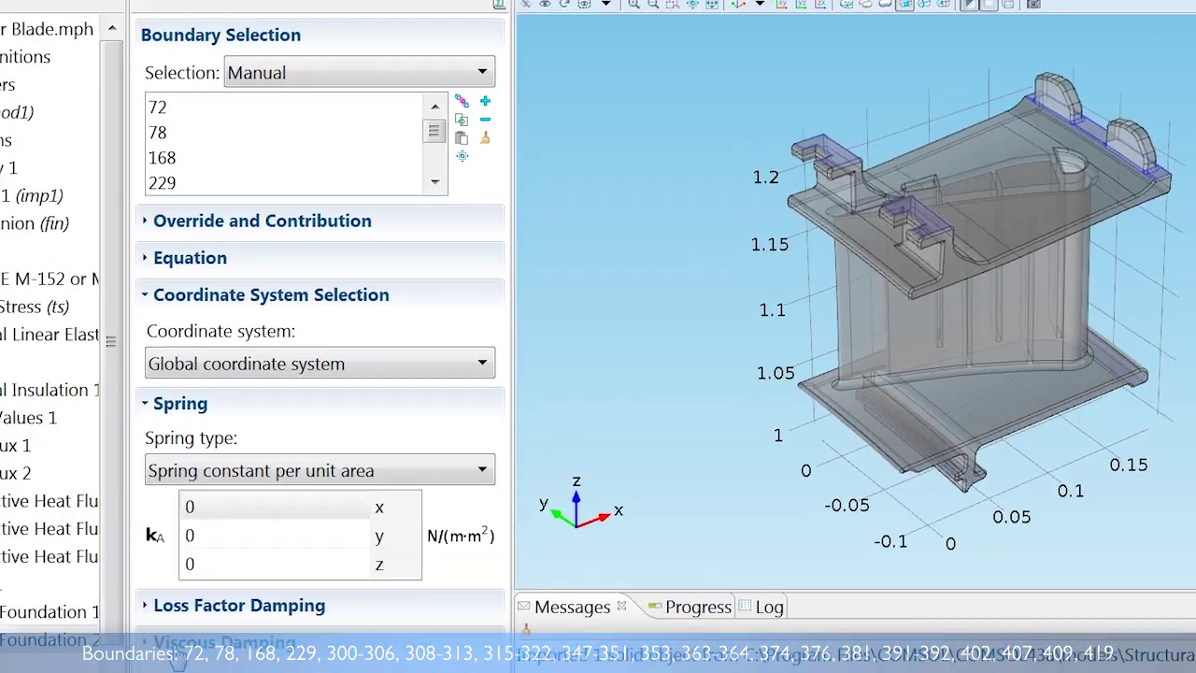
pyautogui.doubleClick(64, 601)
pyautogui.write('1e1')
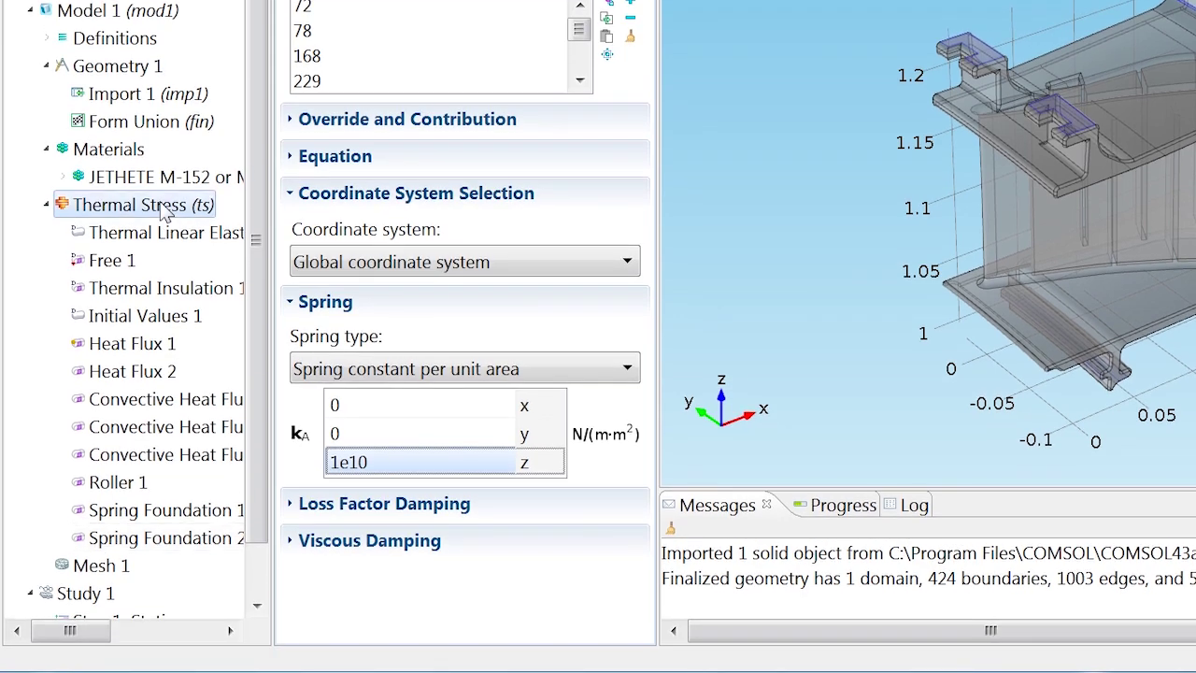
# Add a point-level Prescribed Displacement on point 16 and prescribe the displacement in the y direction.
pyautogui.rightClick(161, 268)
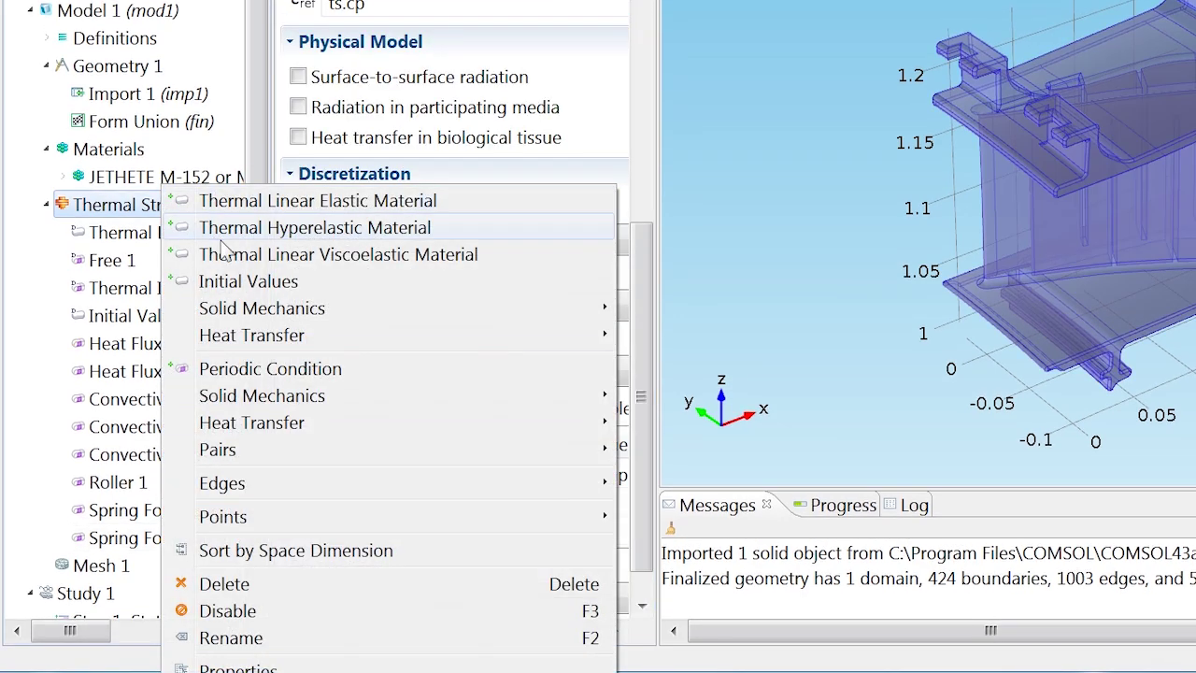
pyautogui.moveTo(598, 520)
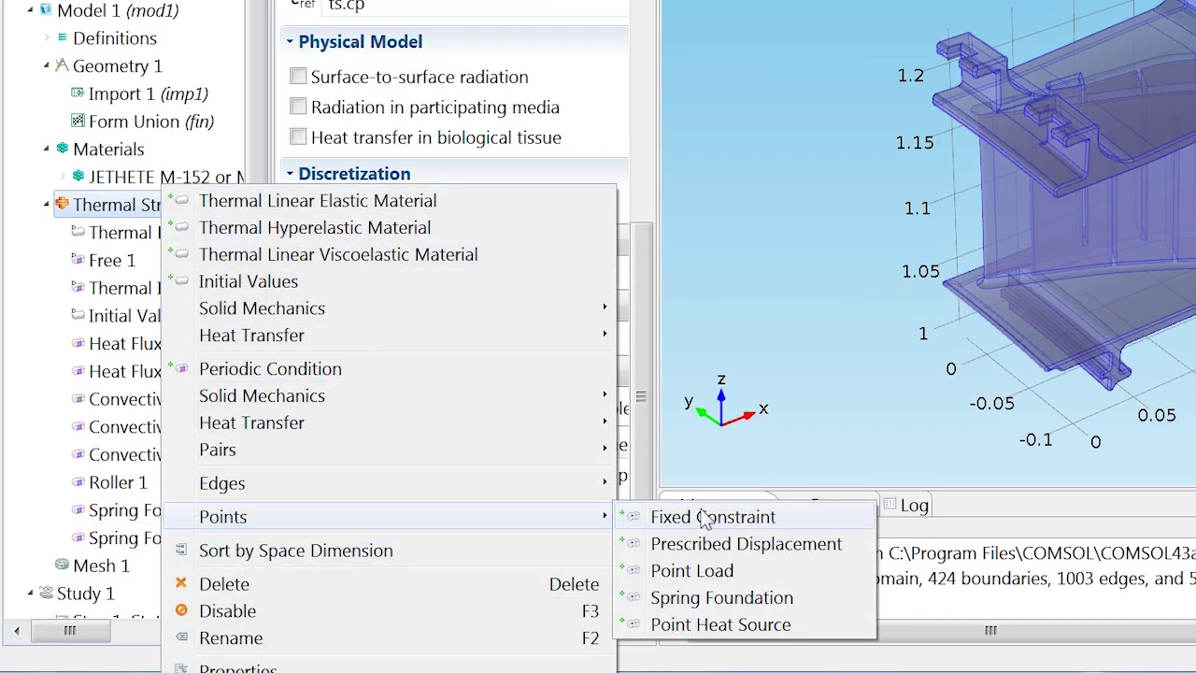
pyautogui.click(716, 542)
pyautogui.click(551, 123)
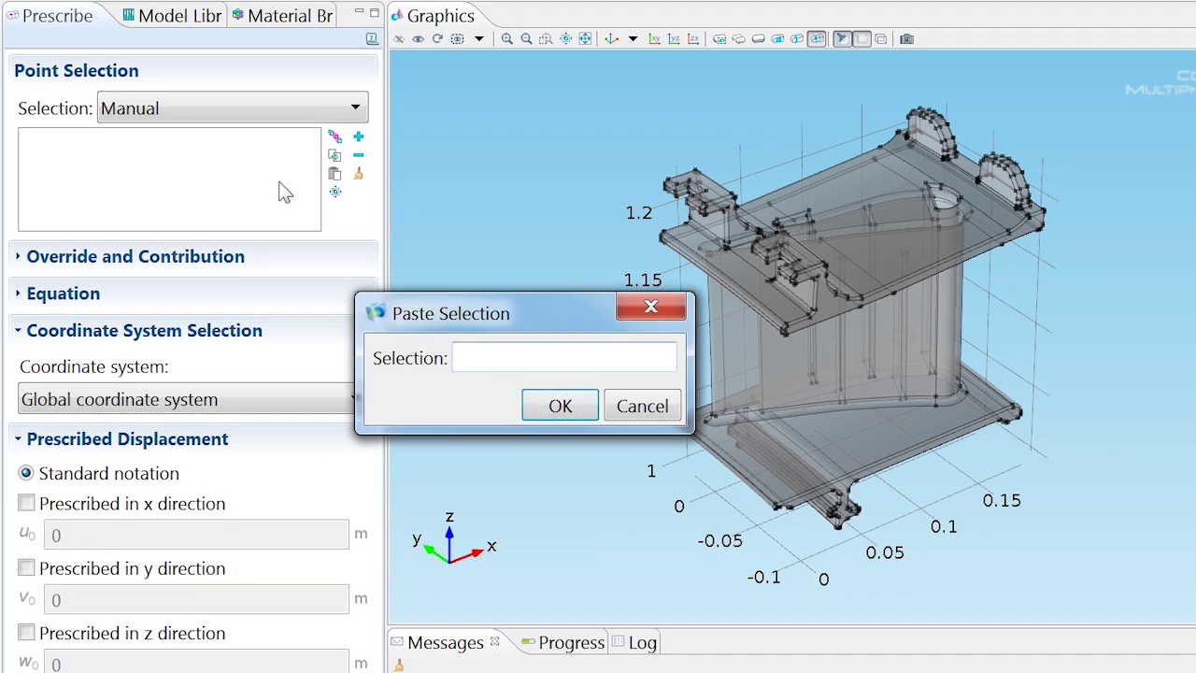
pyautogui.write('16')
pyautogui.click(561, 406)
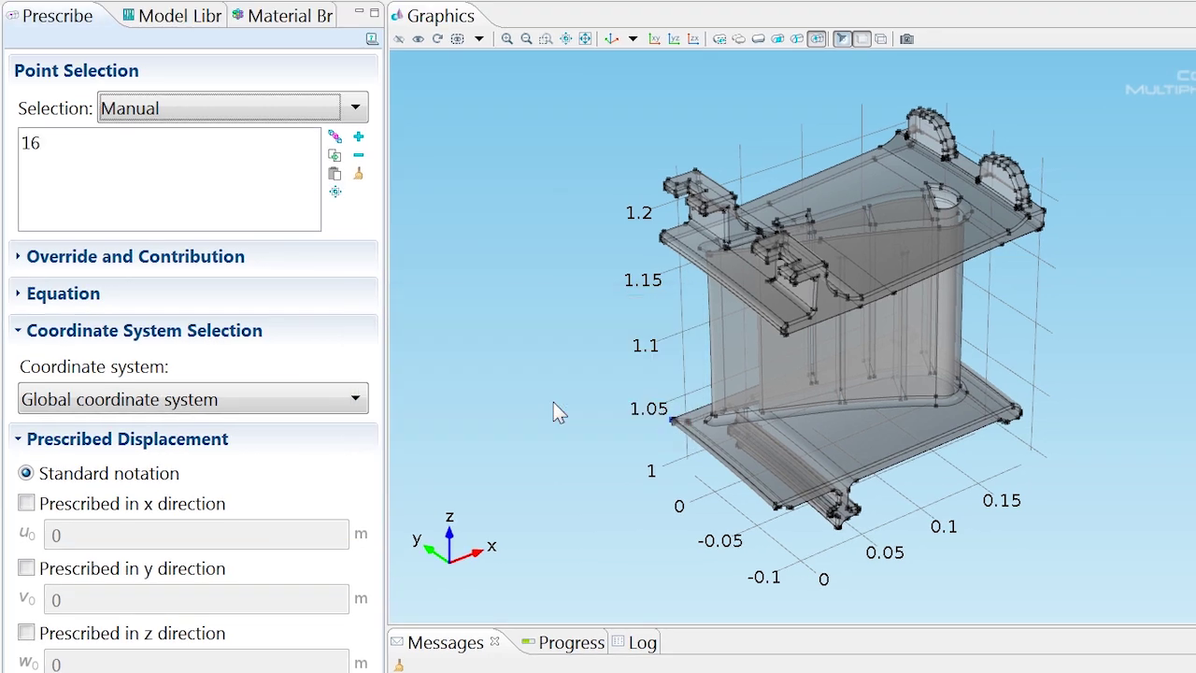
pyautogui.moveTo(662, 422)
pyautogui.mouseDown()
pyautogui.moveTo(776, 420)
pyautogui.moveTo(768, 426)
pyautogui.mouseUp()
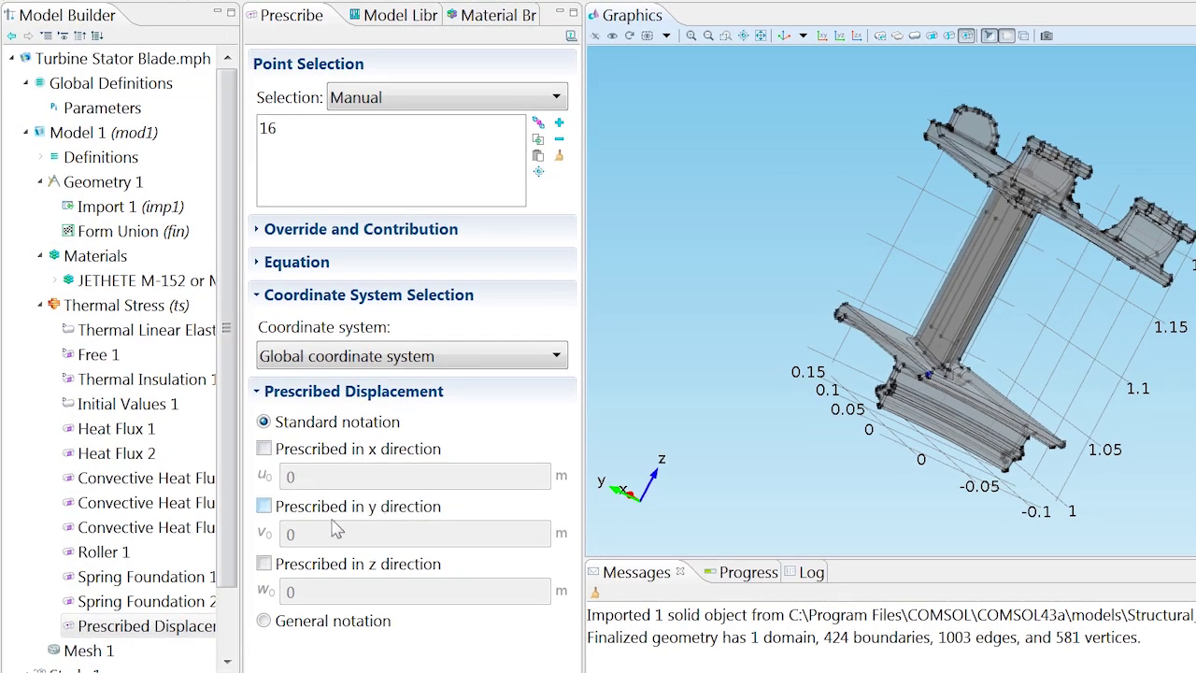
pyautogui.click(264, 506)
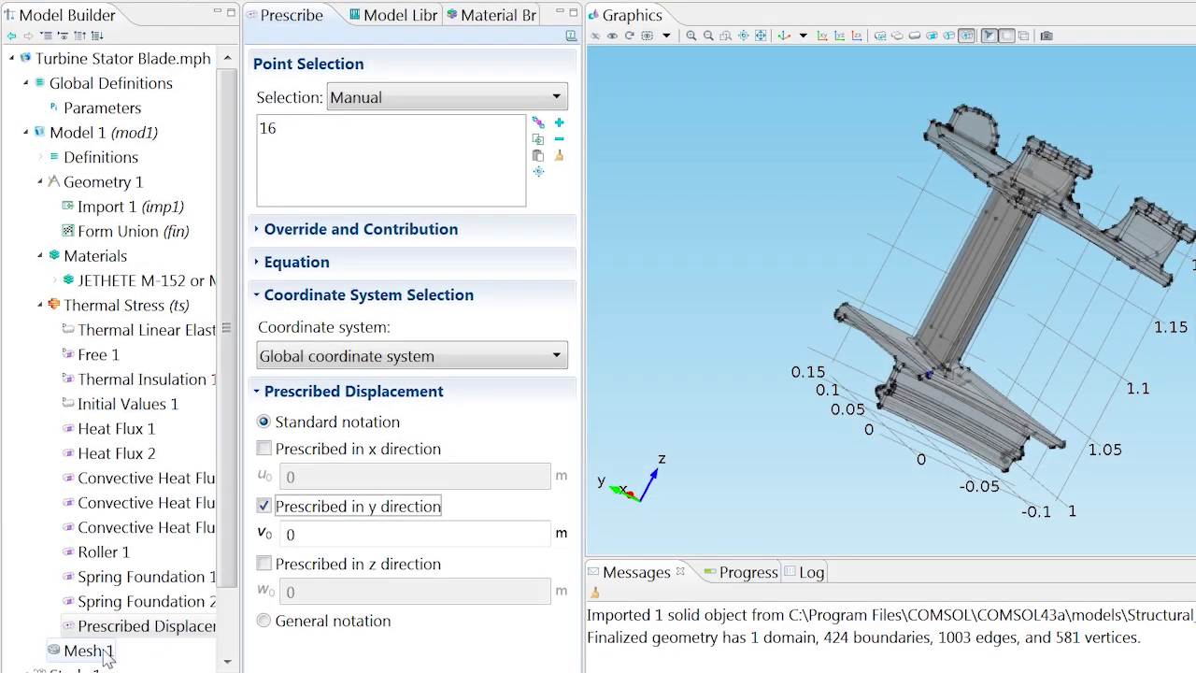
# Set the physics-controlled mesh's element size to Fine and build the mesh.
pyautogui.click(88, 650)
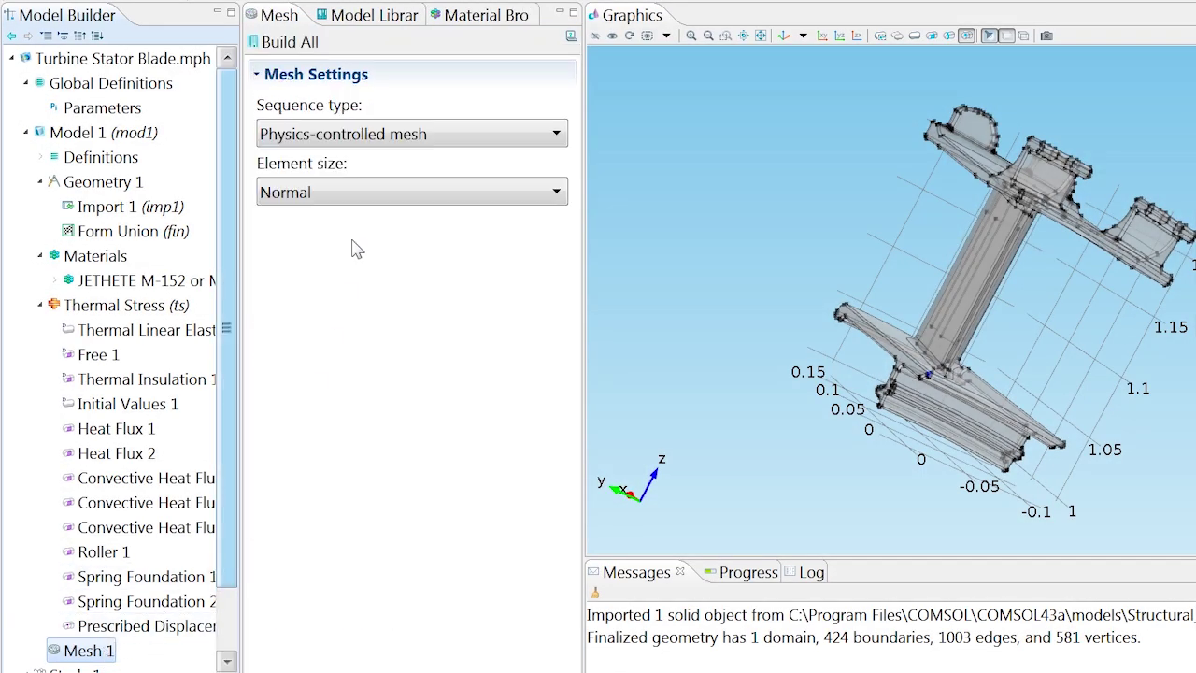
pyautogui.click(364, 191)
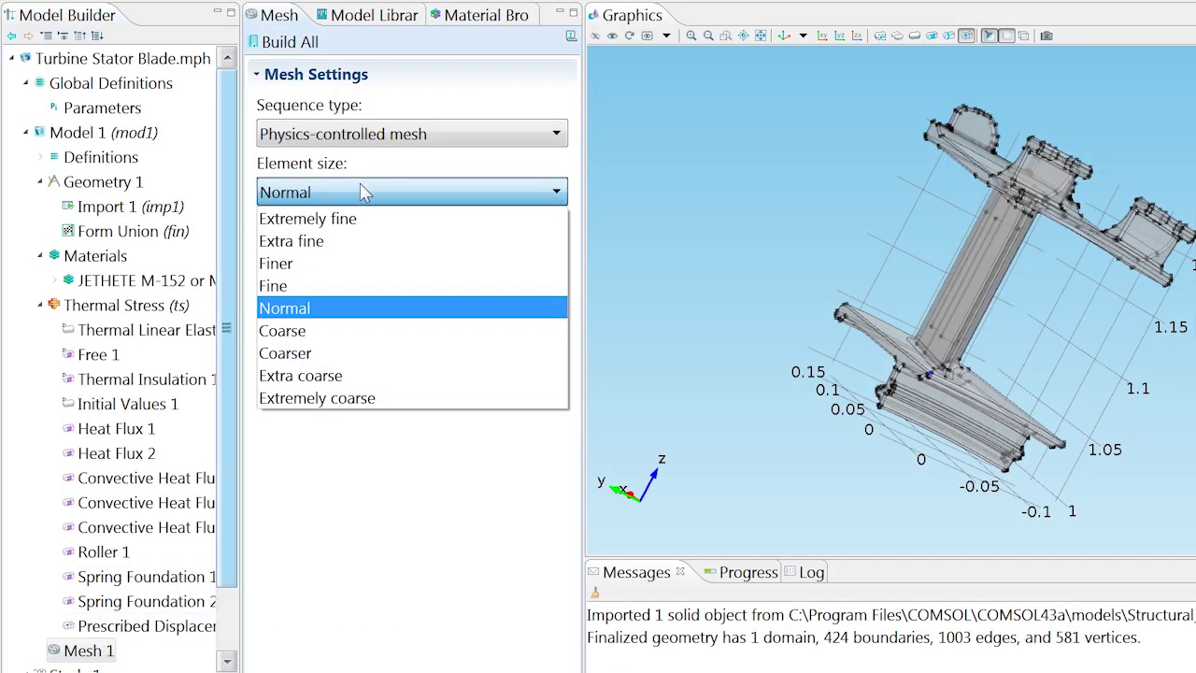
pyautogui.click(340, 288)
pyautogui.click(294, 44)
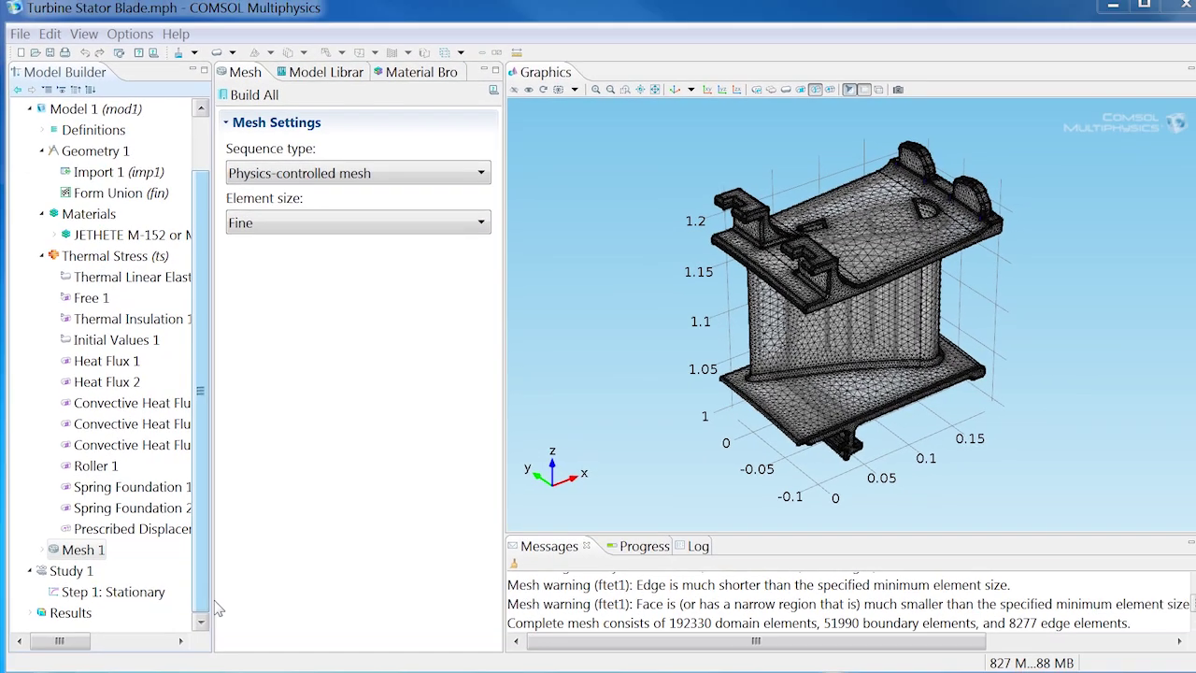
# Compute the stationary Study 1.
pyautogui.click(71, 570)
pyautogui.rightClick(71, 570)
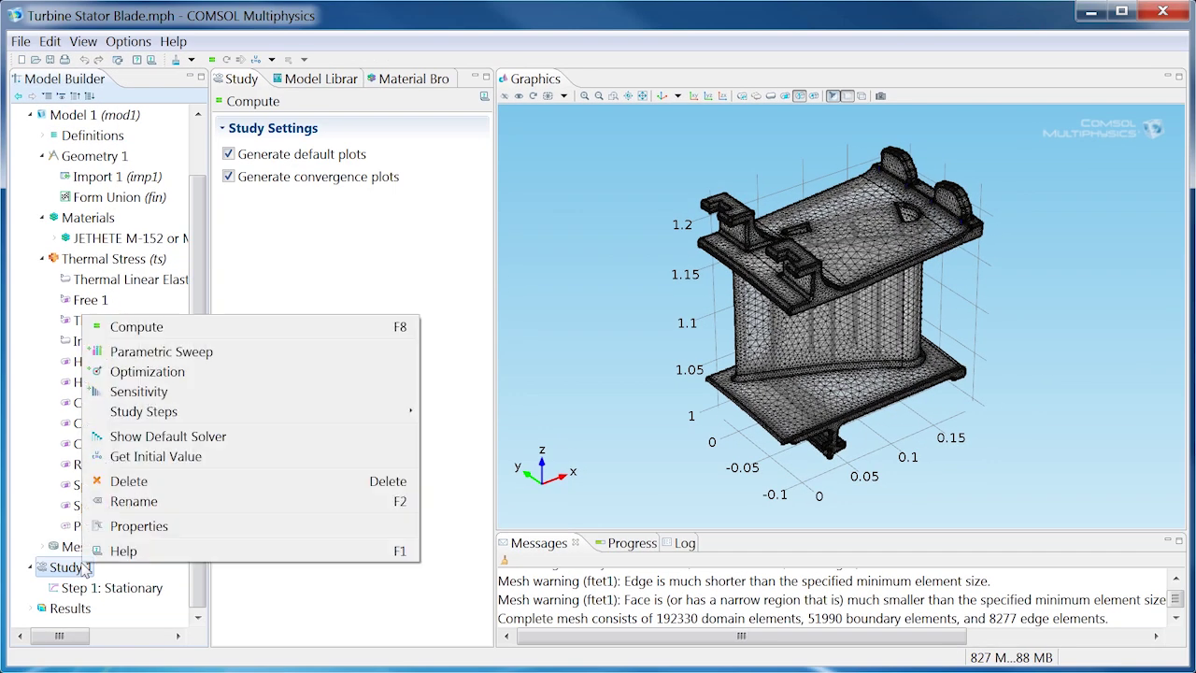
pyautogui.click(138, 325)
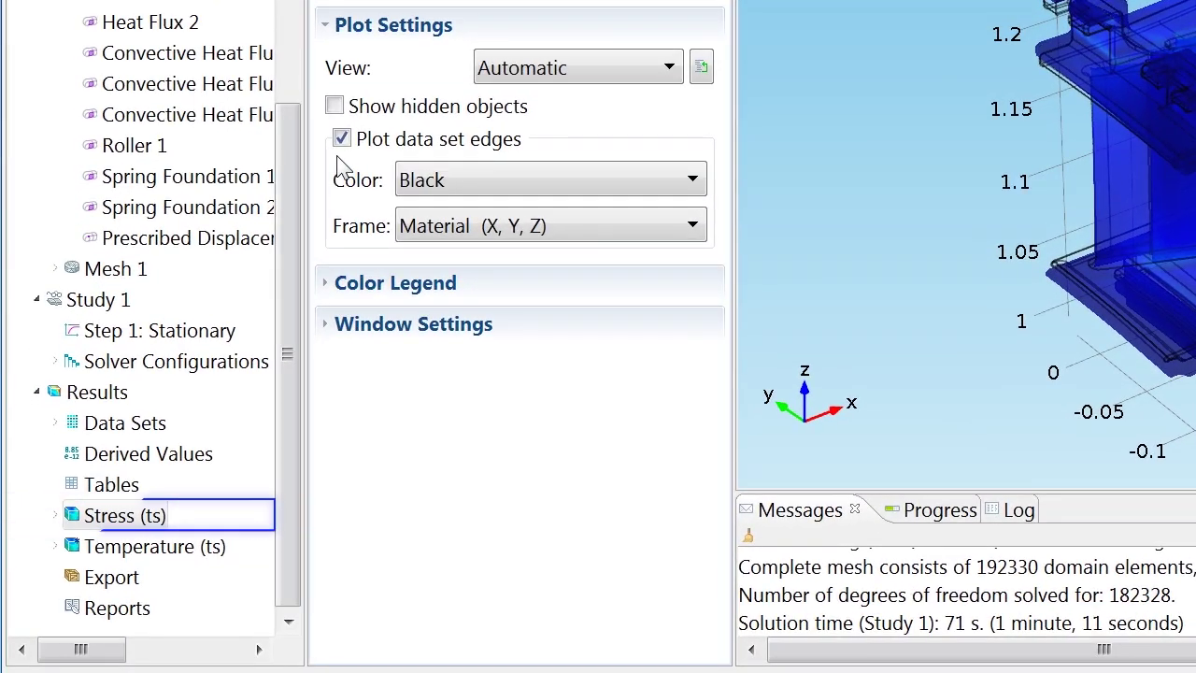
# Add a Max/Min Surface plot to the Stress (ts) plot group.
pyautogui.rightClick(132, 529)
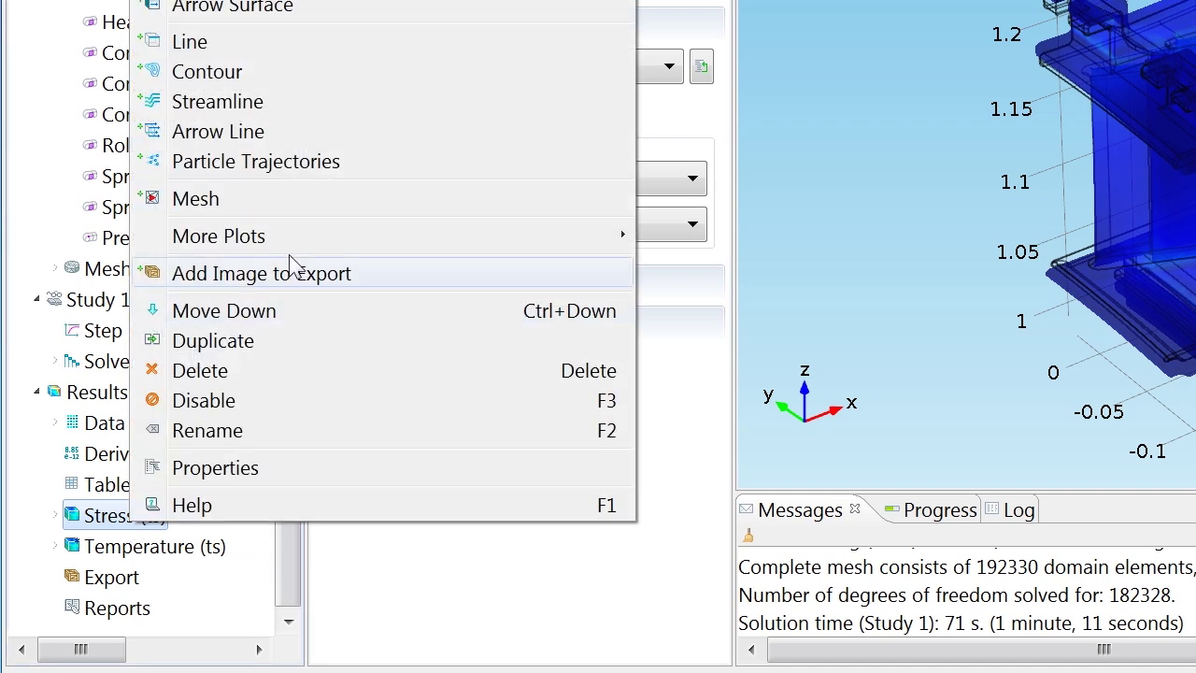
pyautogui.moveTo(374, 240)
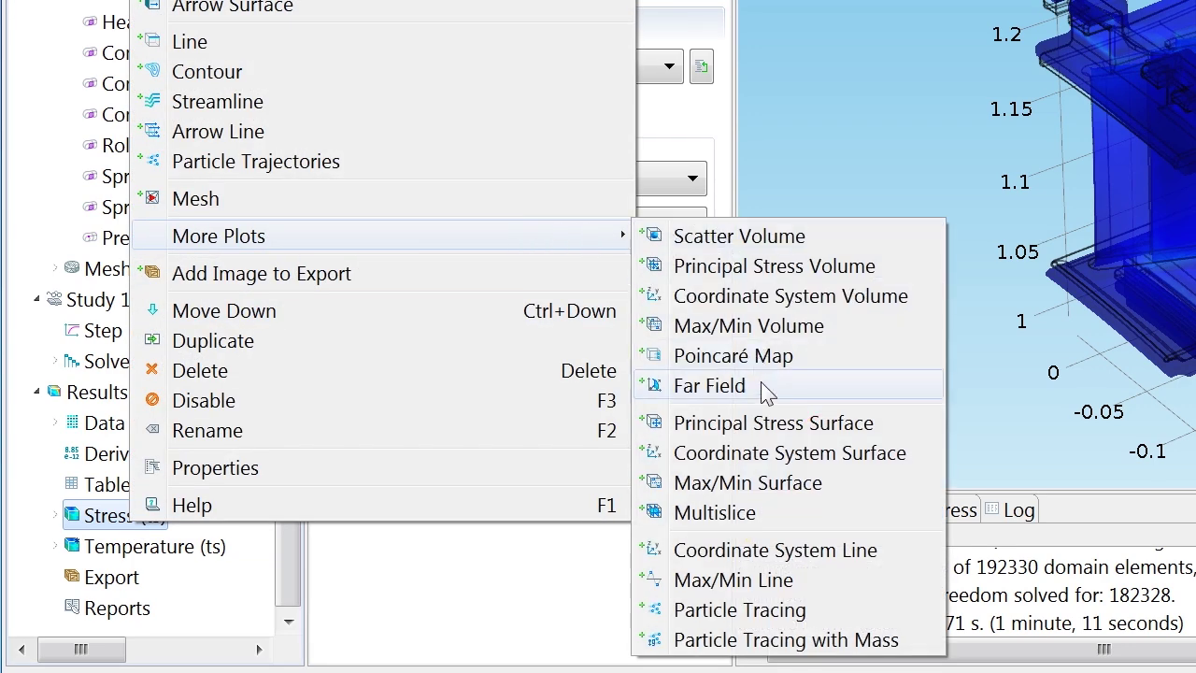
pyautogui.click(766, 483)
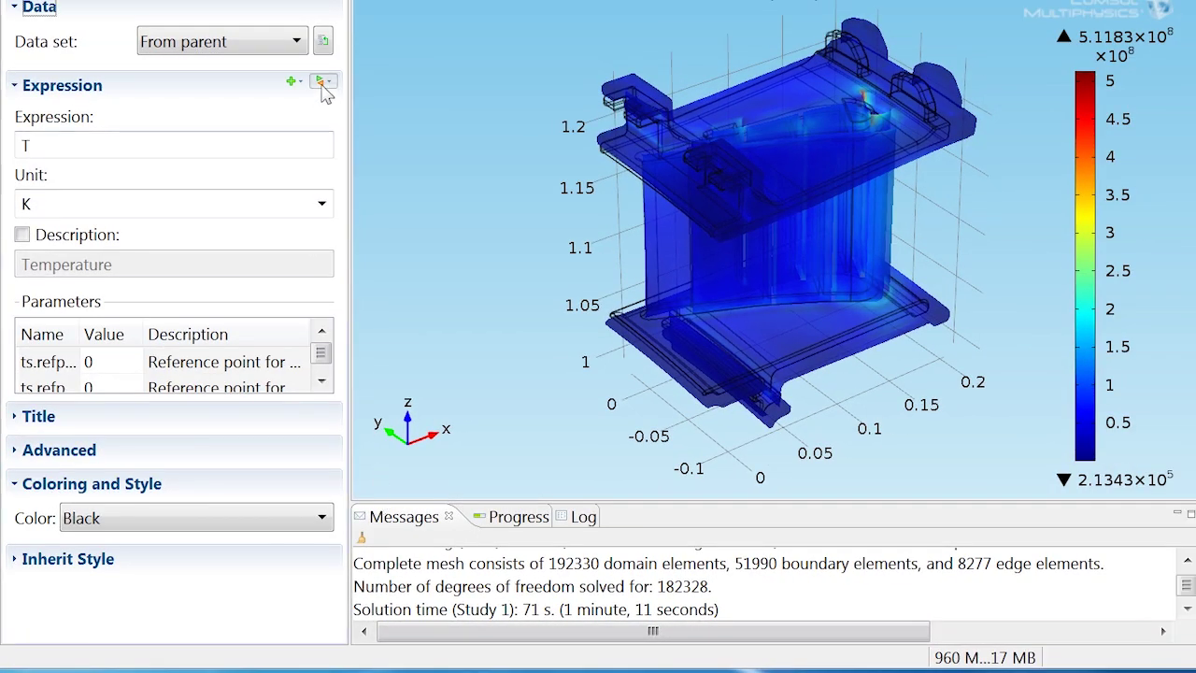
# Set the Max/Min Surface expression to the Gauss-point von Mises stress (ts.misesGp) and plot it.
pyautogui.click(321, 82)
pyautogui.moveTo(530, 229)
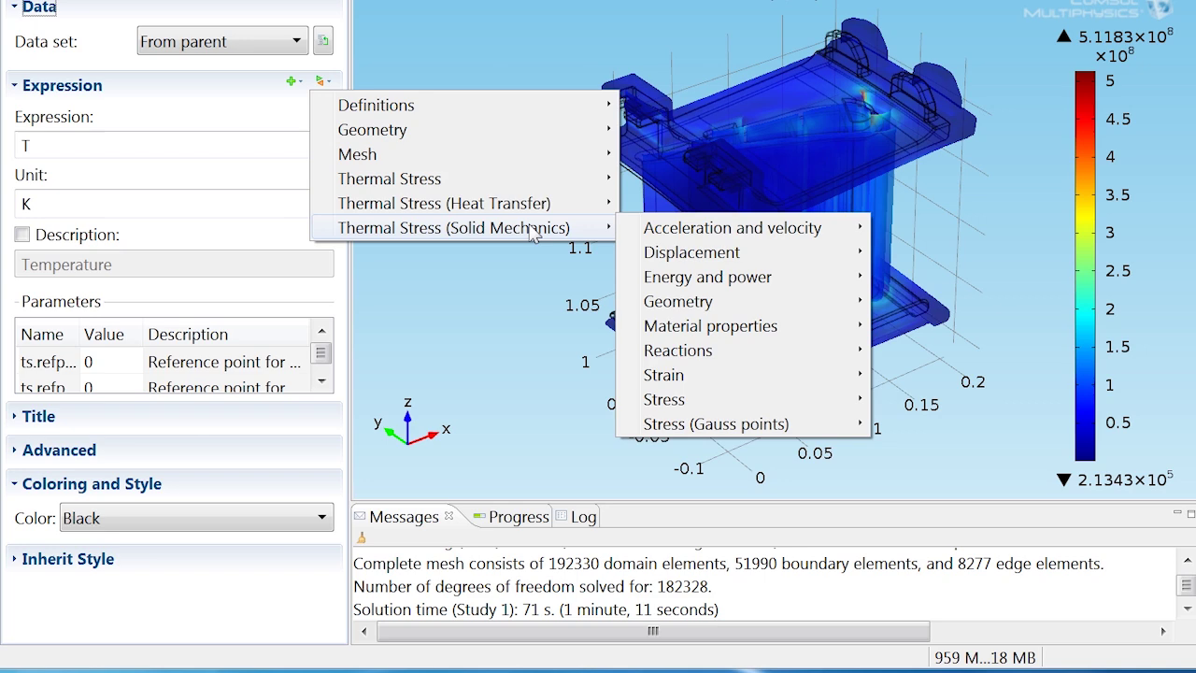
pyautogui.moveTo(815, 409)
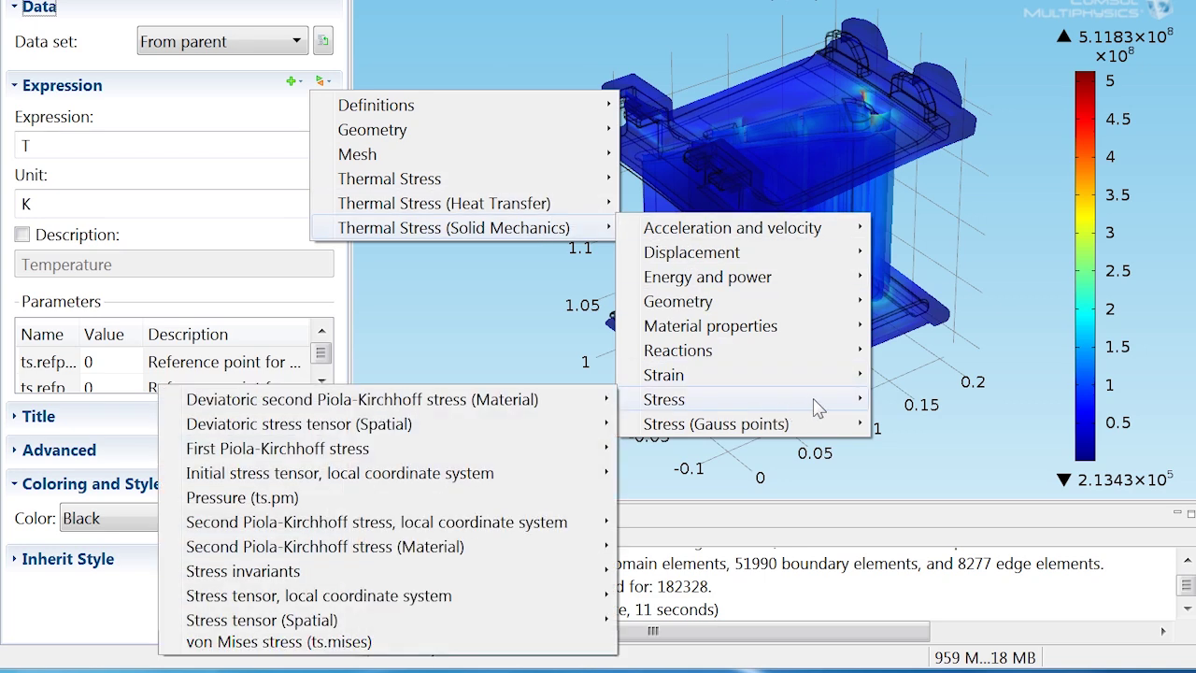
pyautogui.click(366, 642)
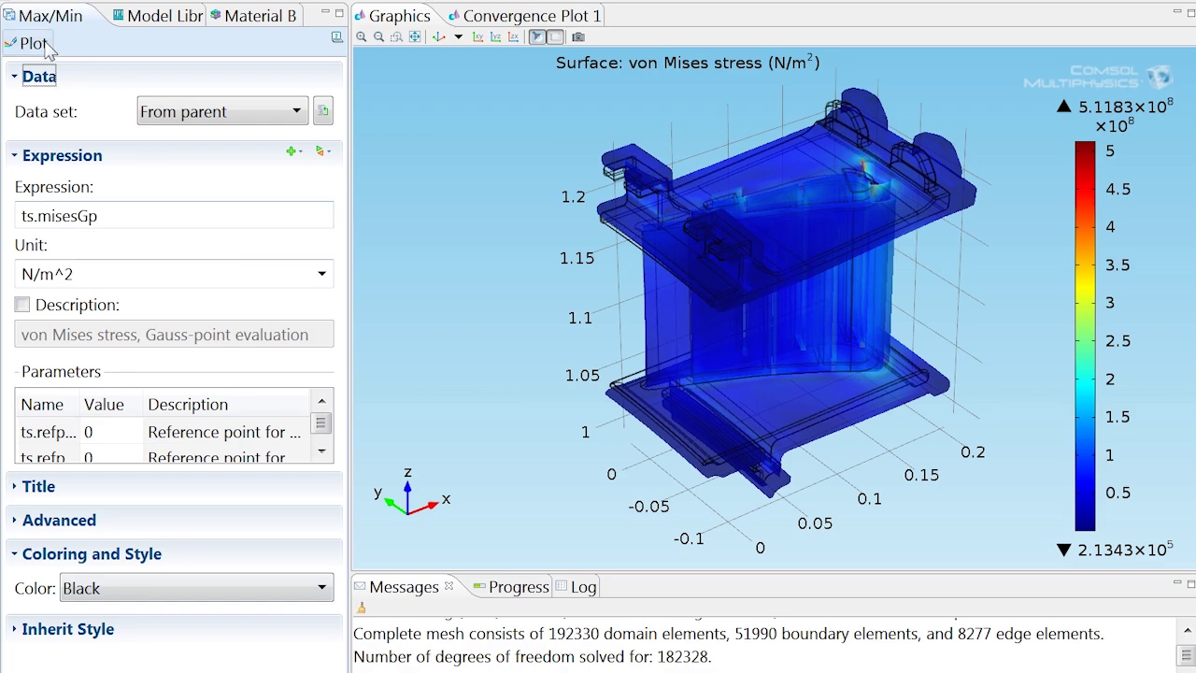
pyautogui.click(33, 43)
pyautogui.click(414, 39)
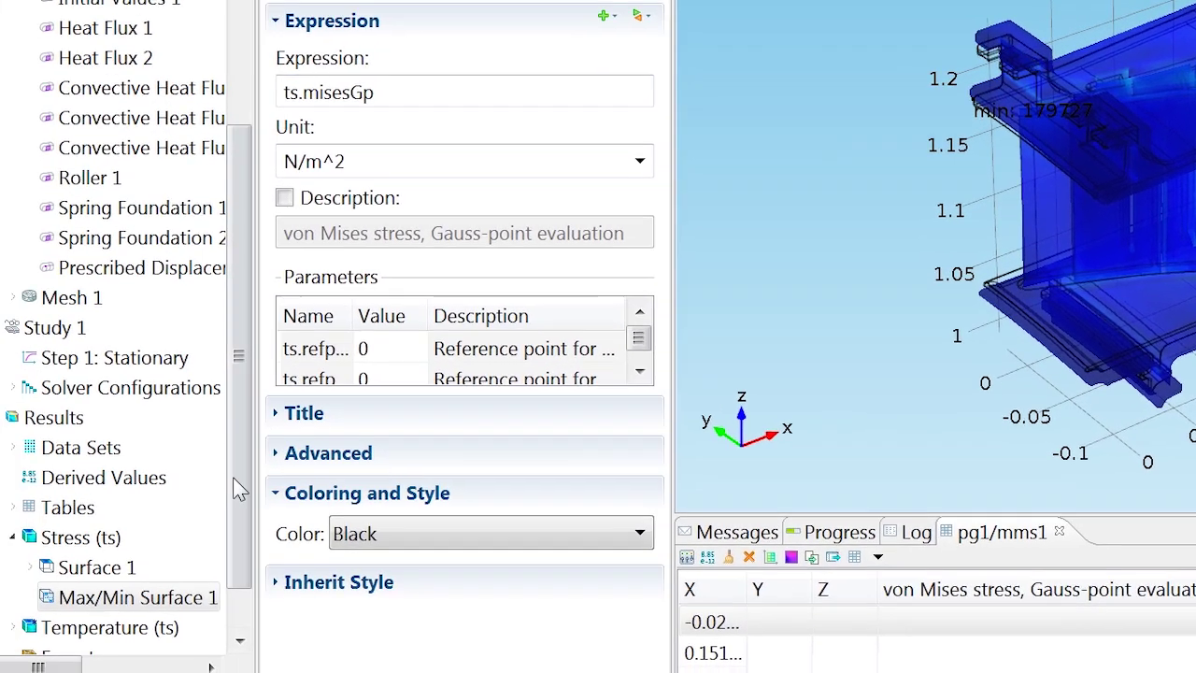
# Turn off the data set edges in the Temperature (ts) plot group and replot it.
pyautogui.click(144, 628)
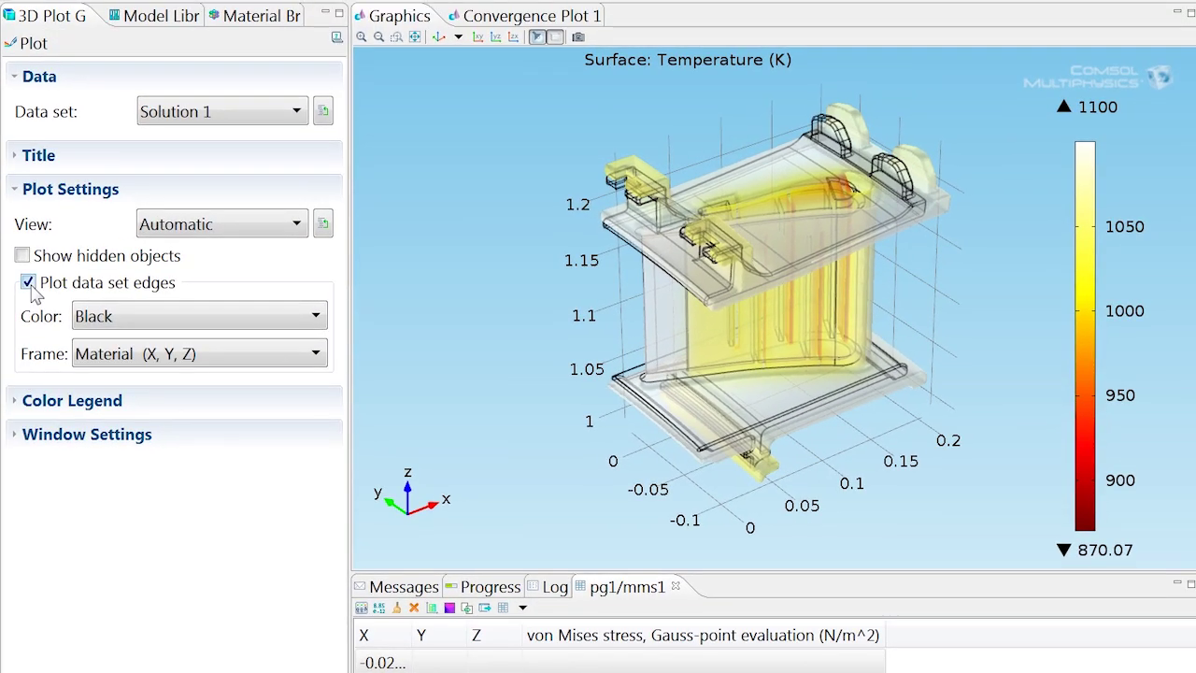
pyautogui.click(279, 179)
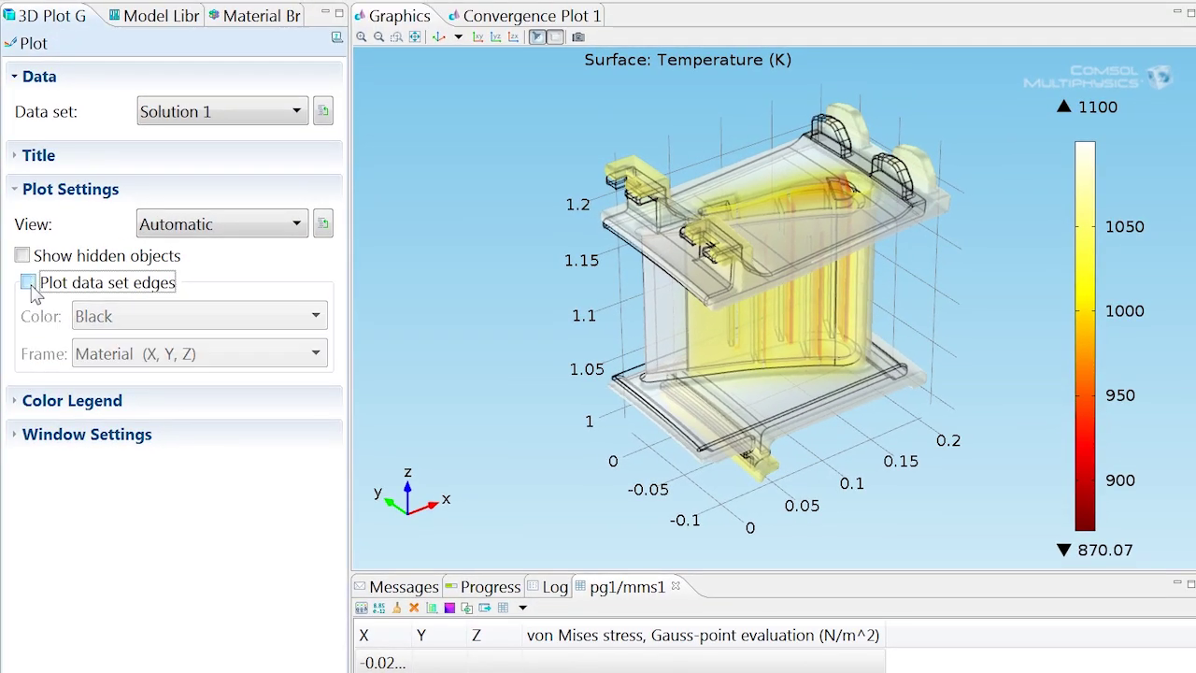
pyautogui.click(37, 44)
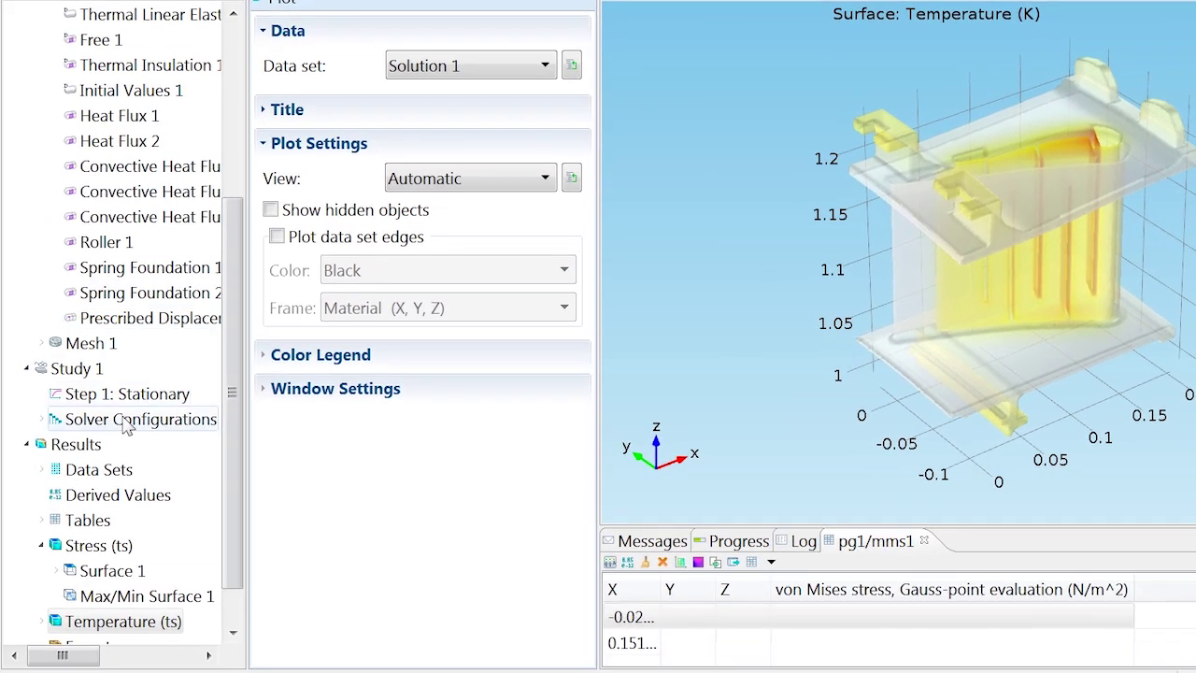
# Add a new 3D plot group to the results and insert a Volume plot in it.
pyautogui.rightClick(99, 445)
pyautogui.click(156, 459)
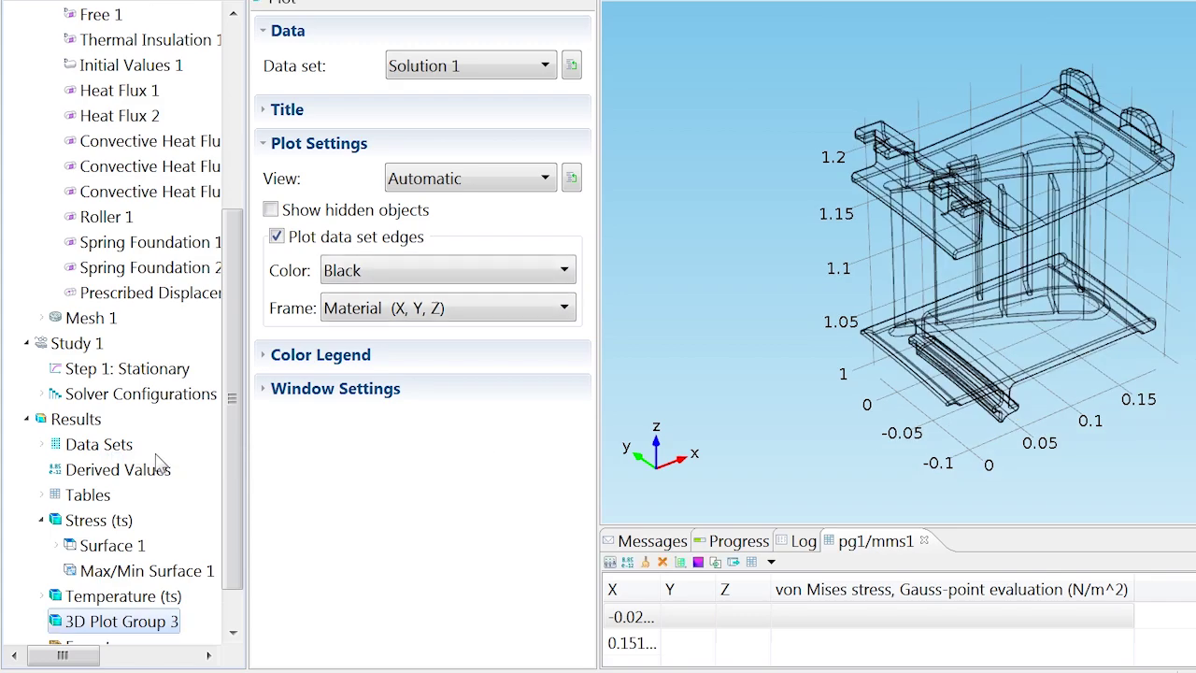
pyautogui.rightClick(146, 626)
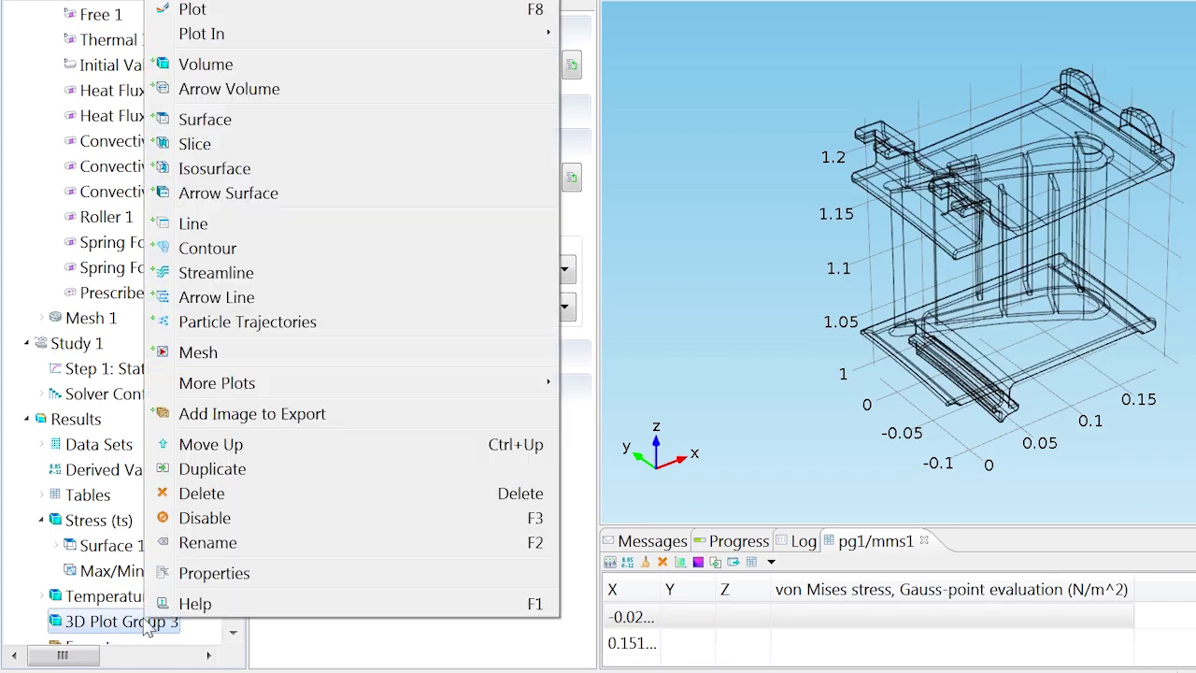
pyautogui.click(281, 66)
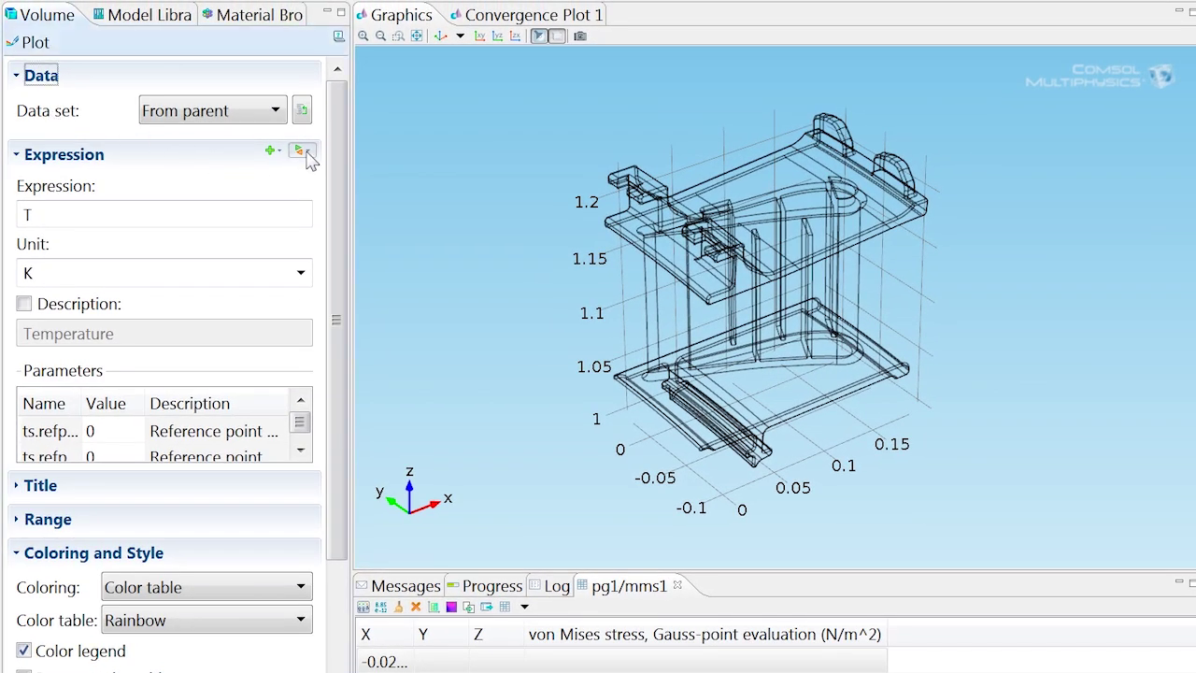
# Set the Volume plot's expression to total displacement (ts.disp) in mm and plot it, fitted to the graphics view.
pyautogui.click(301, 152)
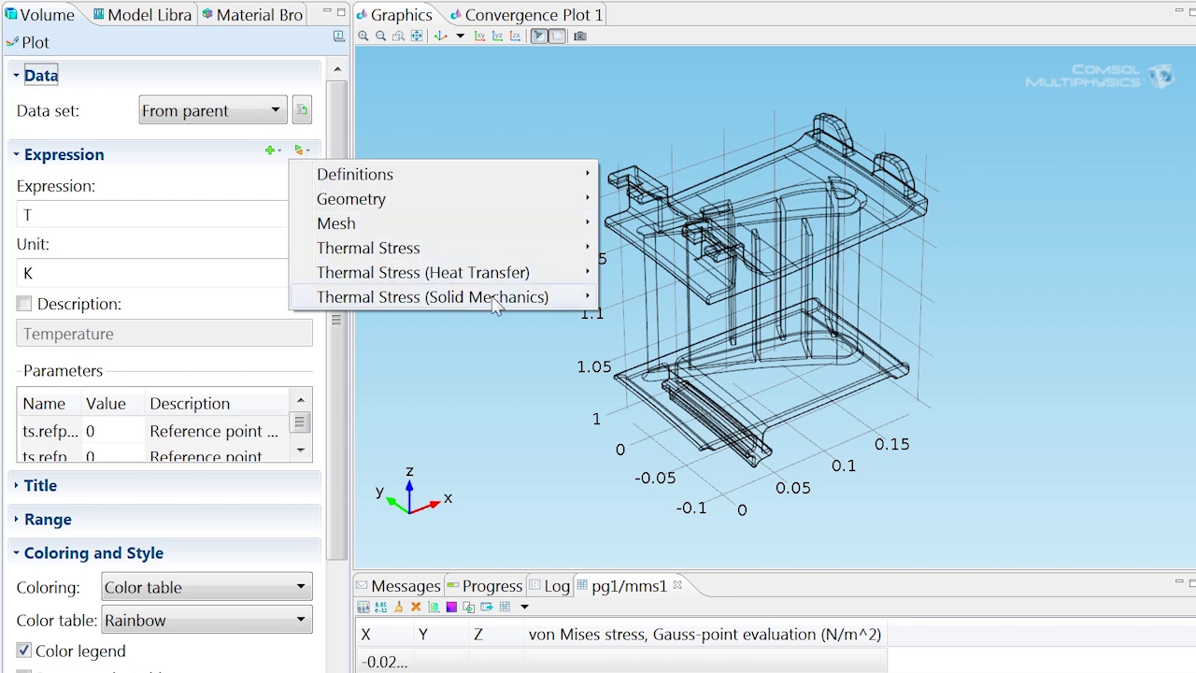
pyautogui.moveTo(514, 306)
pyautogui.moveTo(769, 324)
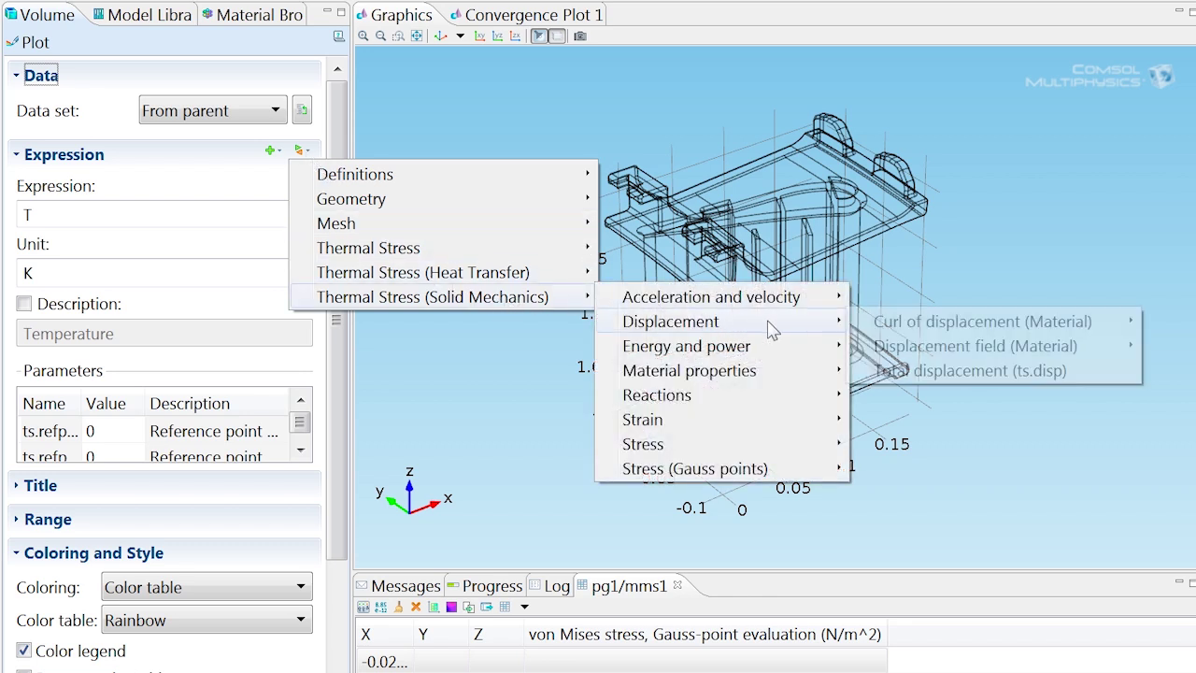
pyautogui.click(922, 368)
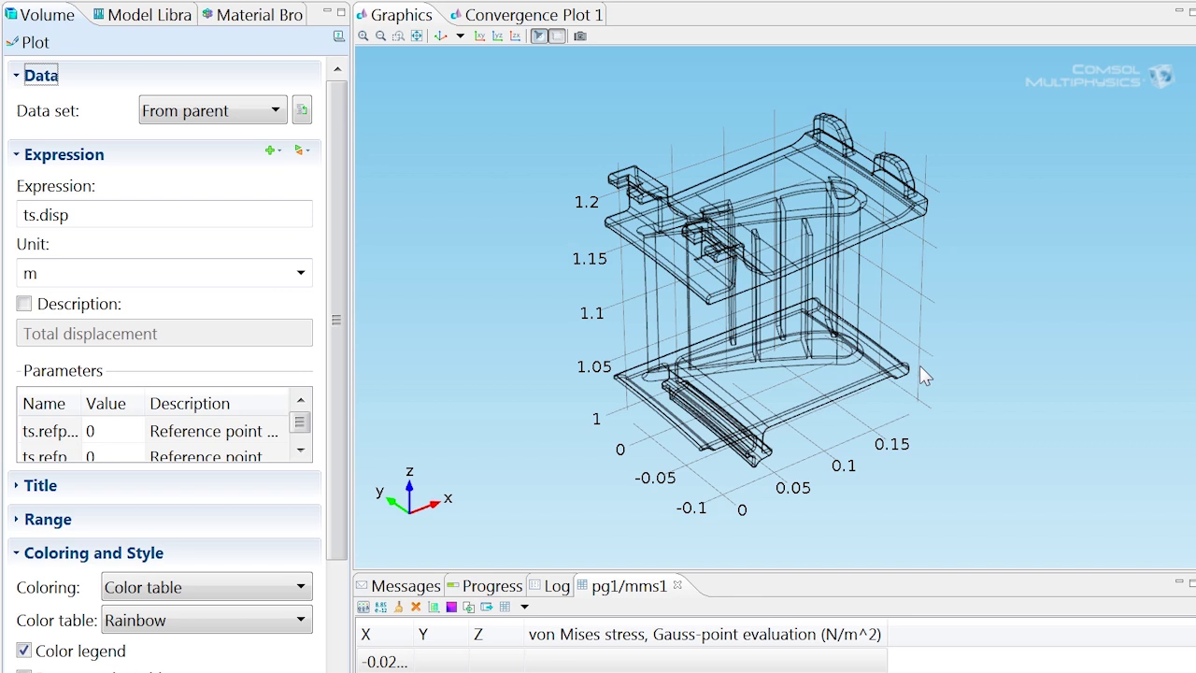
pyautogui.click(301, 273)
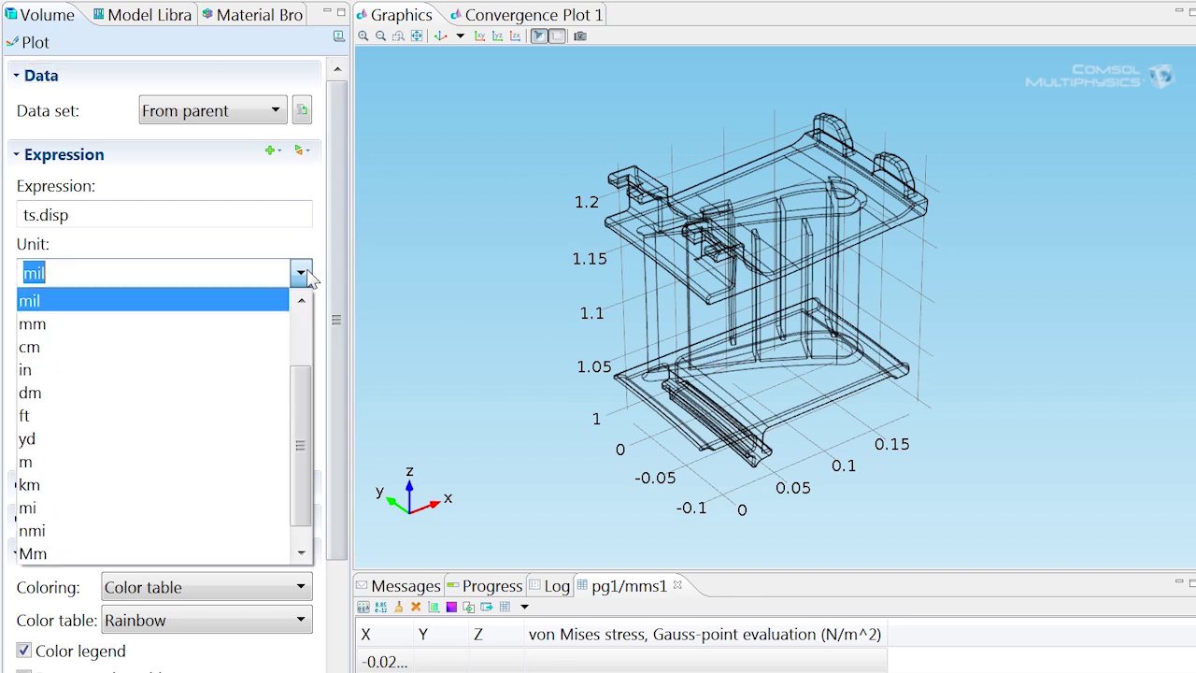
pyautogui.click(262, 323)
pyautogui.click(42, 45)
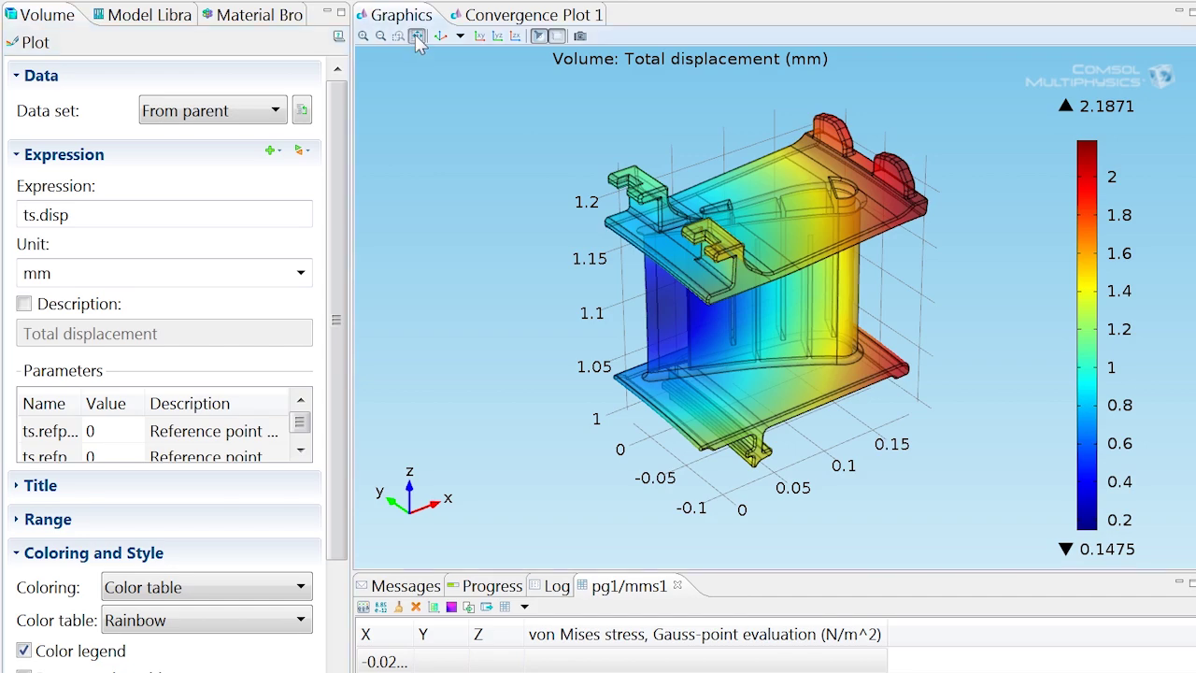
pyautogui.scroll(1, 418, 80)
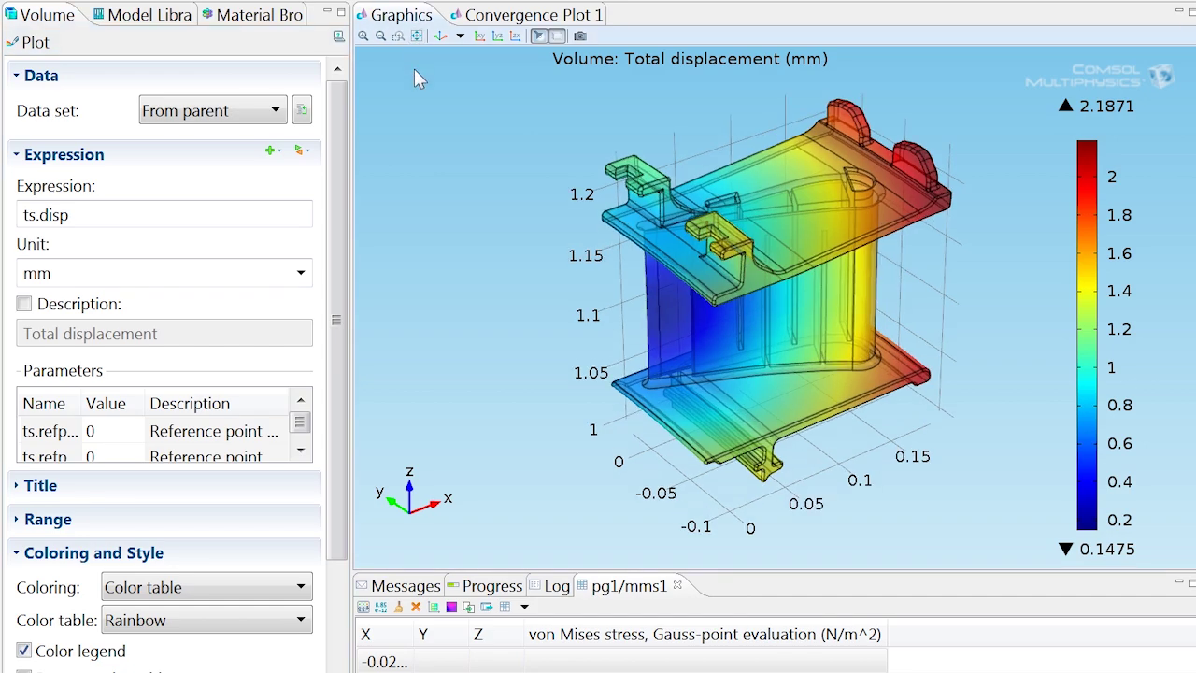